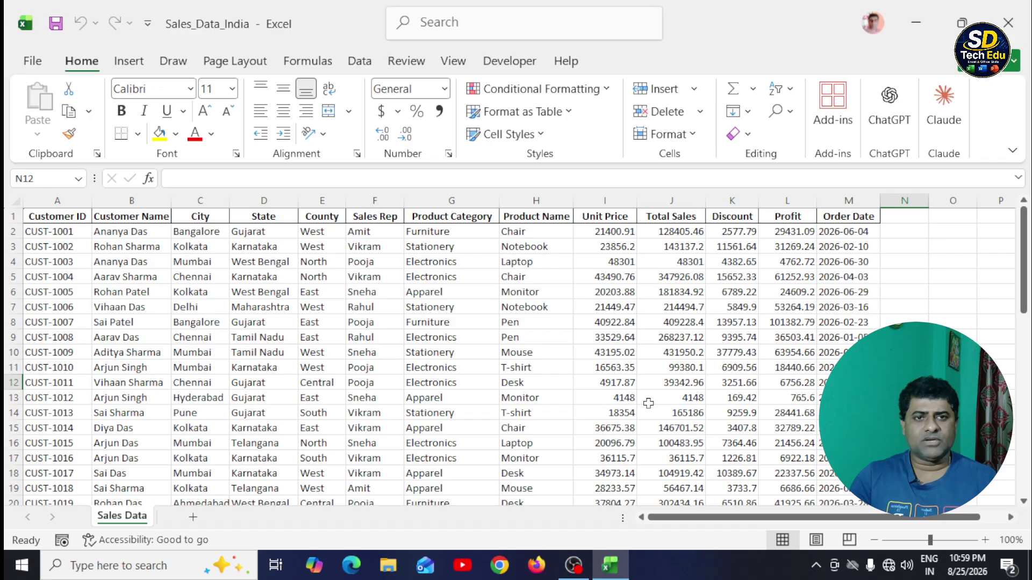
scroll(648, 407, down, 2)
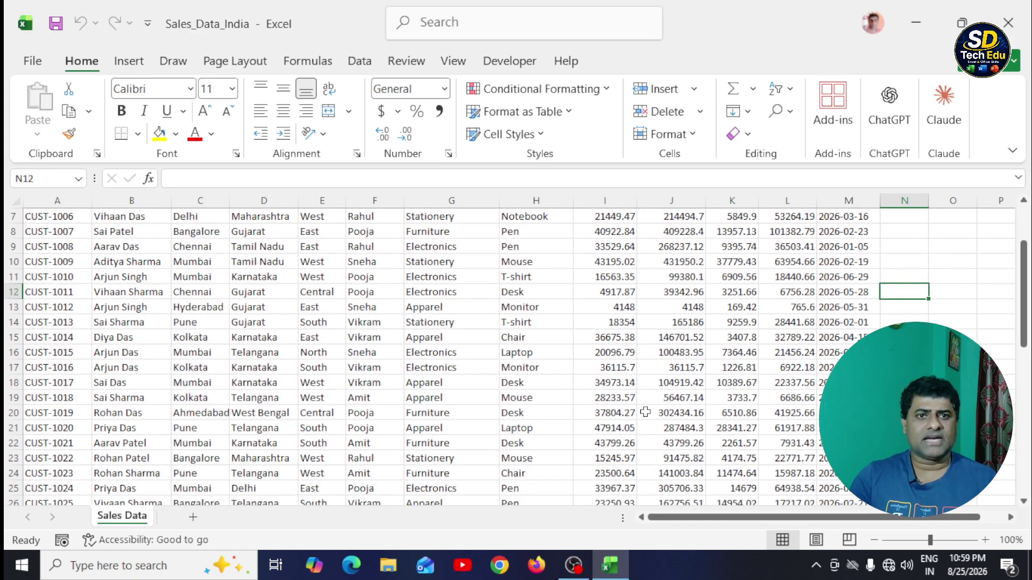
scroll(644, 412, up, 2)
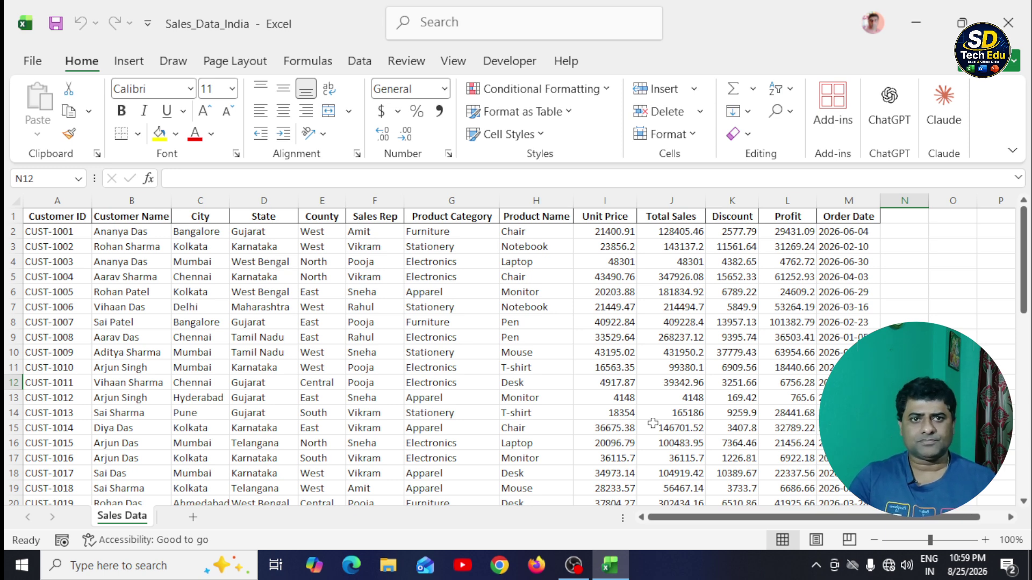
click(899, 323)
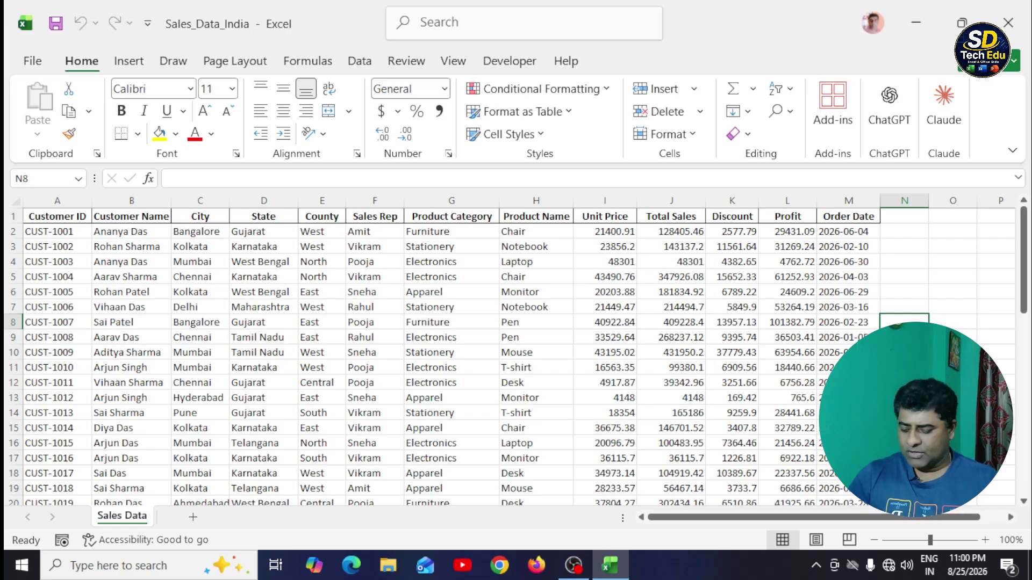
Look over the workbook's file commands such as Save and Save As, and return to the worksheet
key(alt+f)
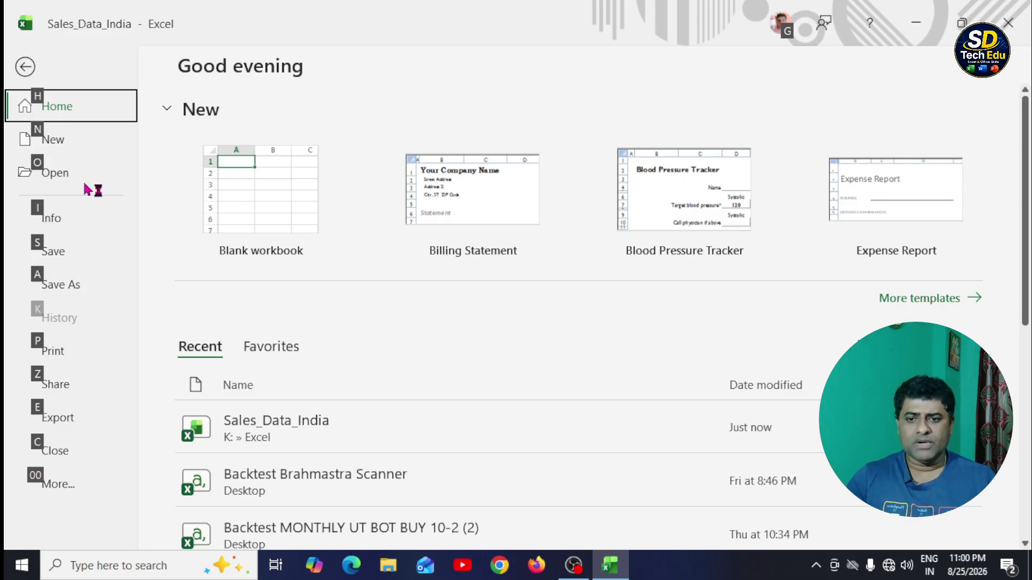
click(97, 264)
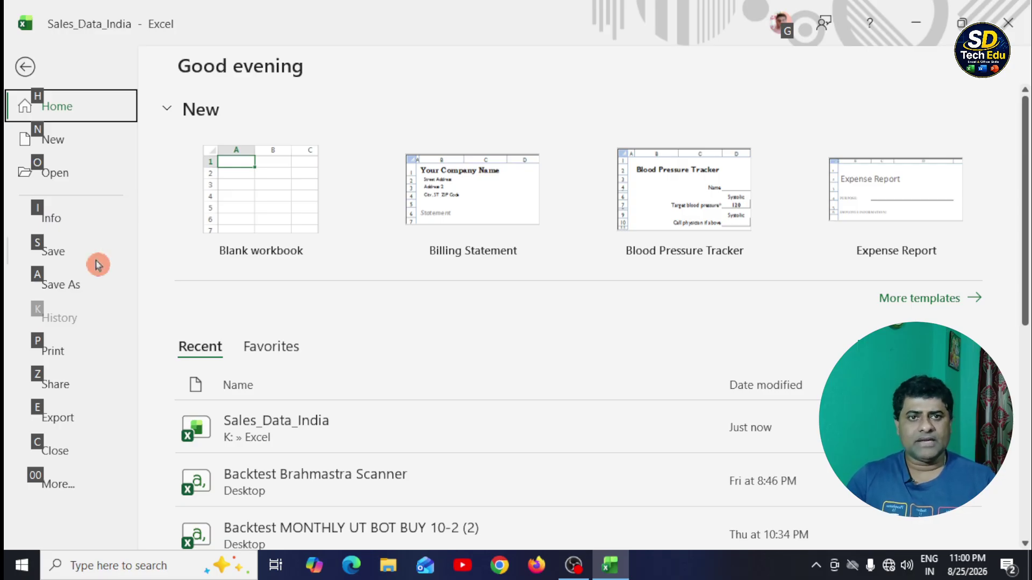
click(25, 68)
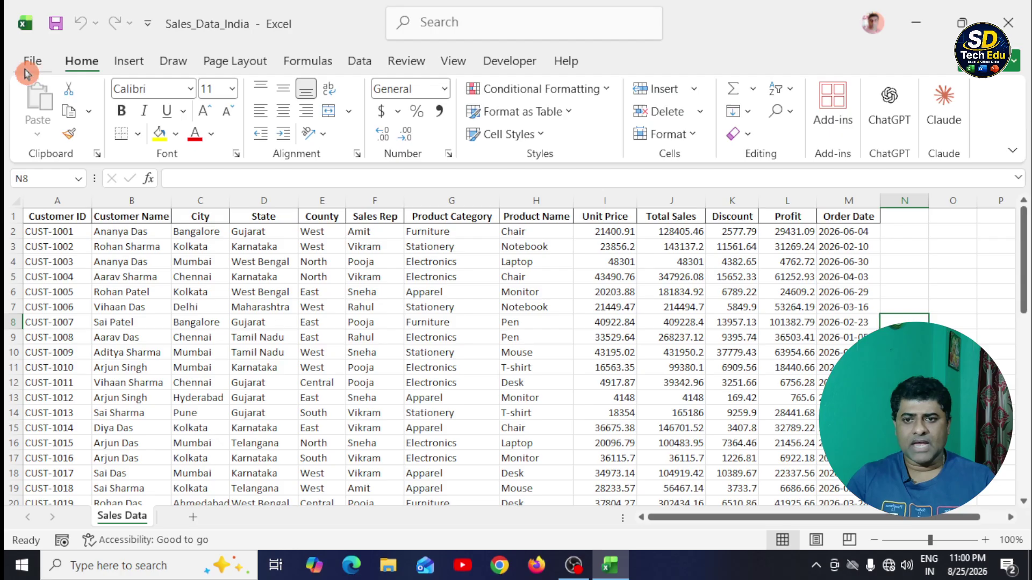
click(804, 317)
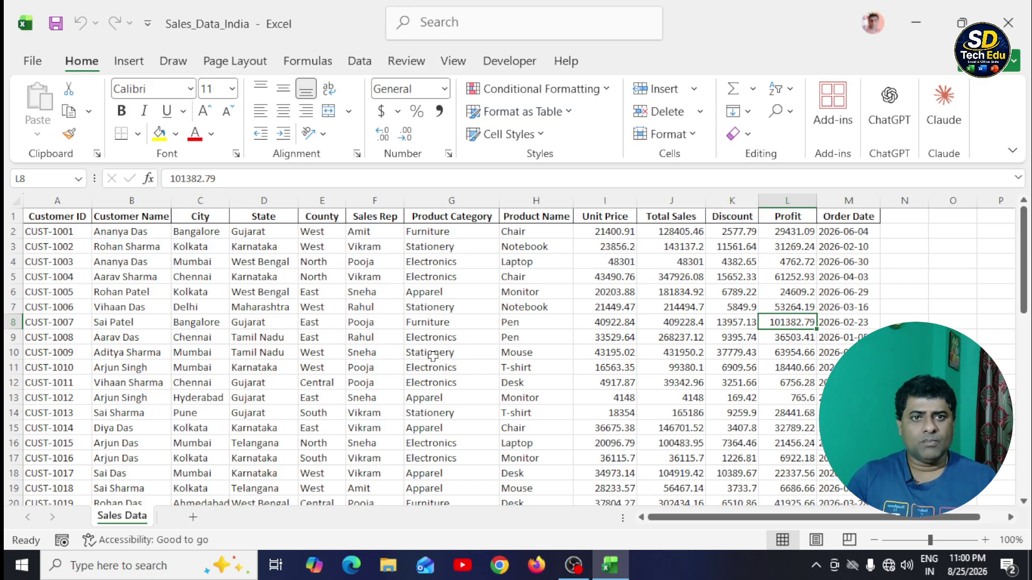
Make the three records in A3:H5 bold and select a cell outside them
drag(39, 247, 501, 275)
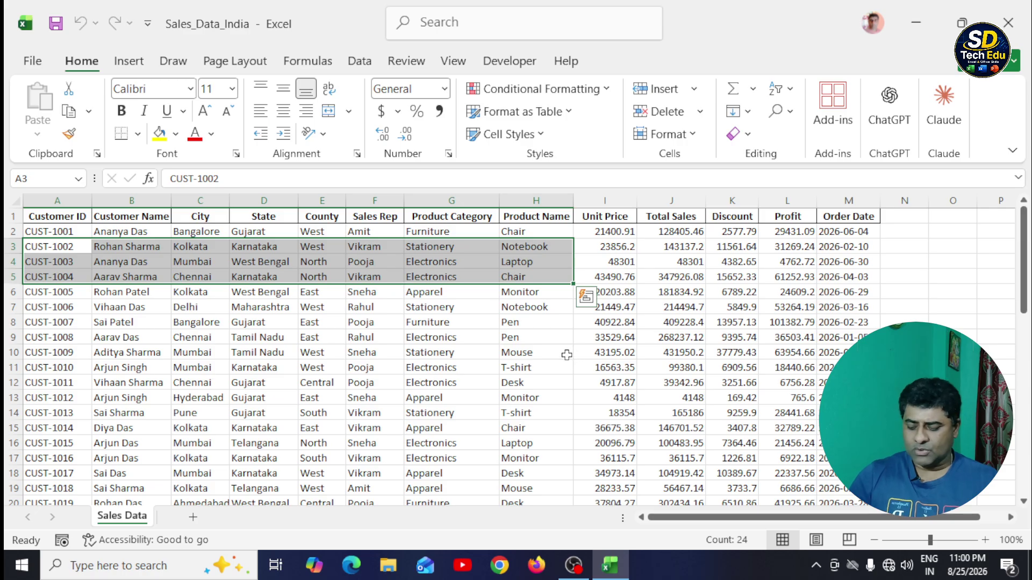
key(ctrl+b)
click(510, 337)
drag(45, 246, 516, 275)
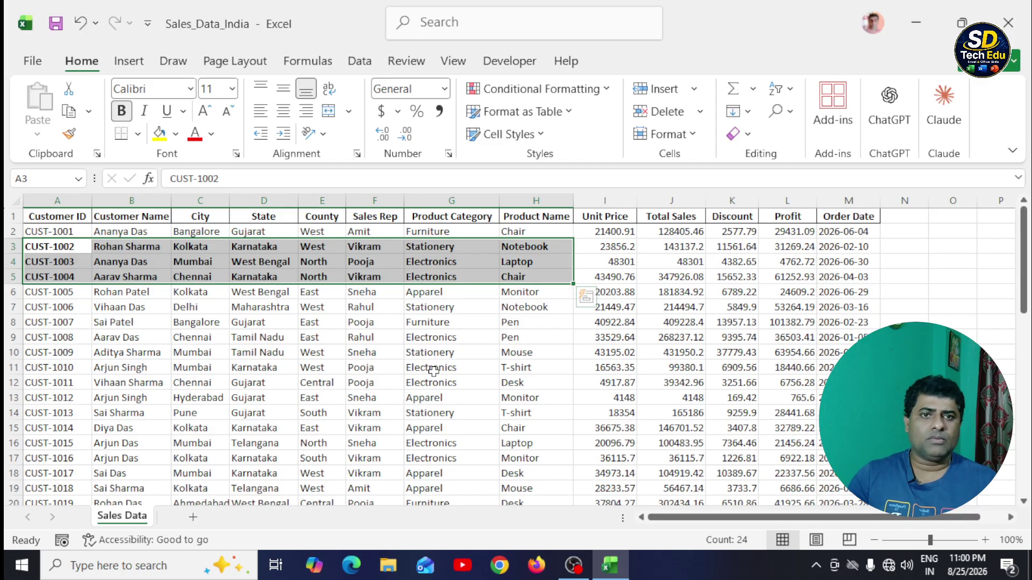
click(443, 365)
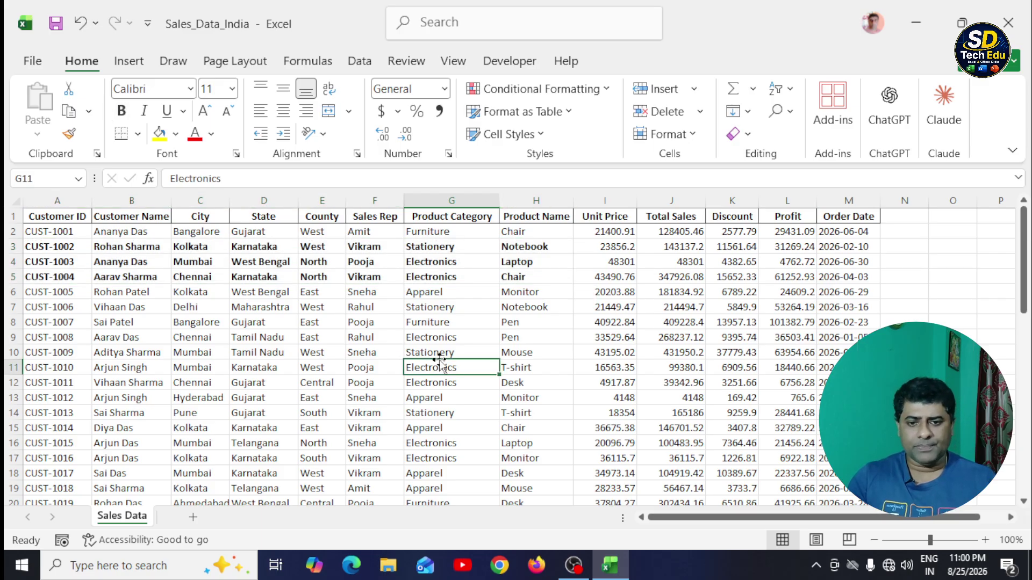
Copy the bold records in A3:H5 and paste them directly below the data, starting at A52
drag(50, 252, 503, 275)
key(ctrl+c)
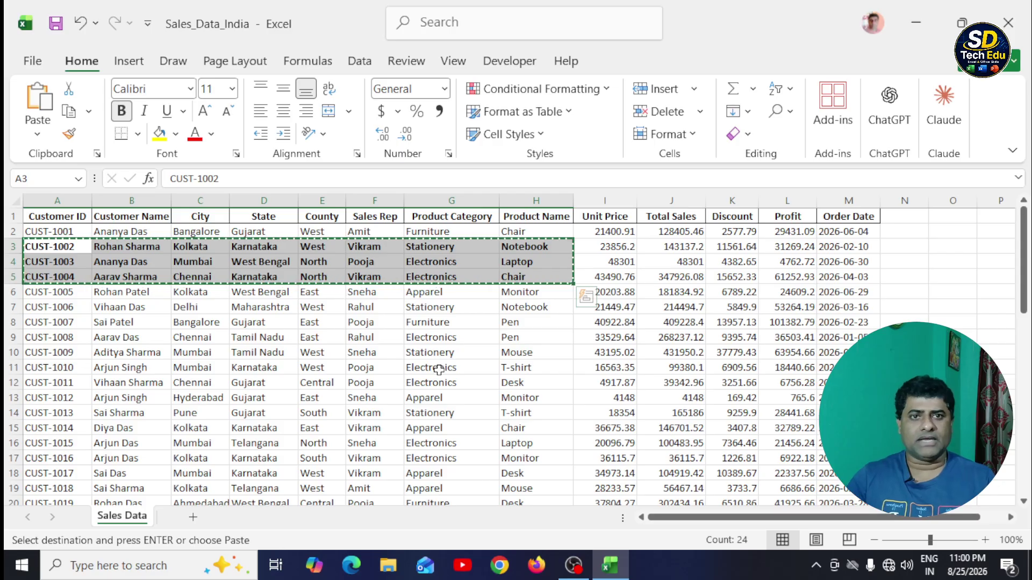
scroll(439, 370, down, 7)
scroll(439, 369, down, 7)
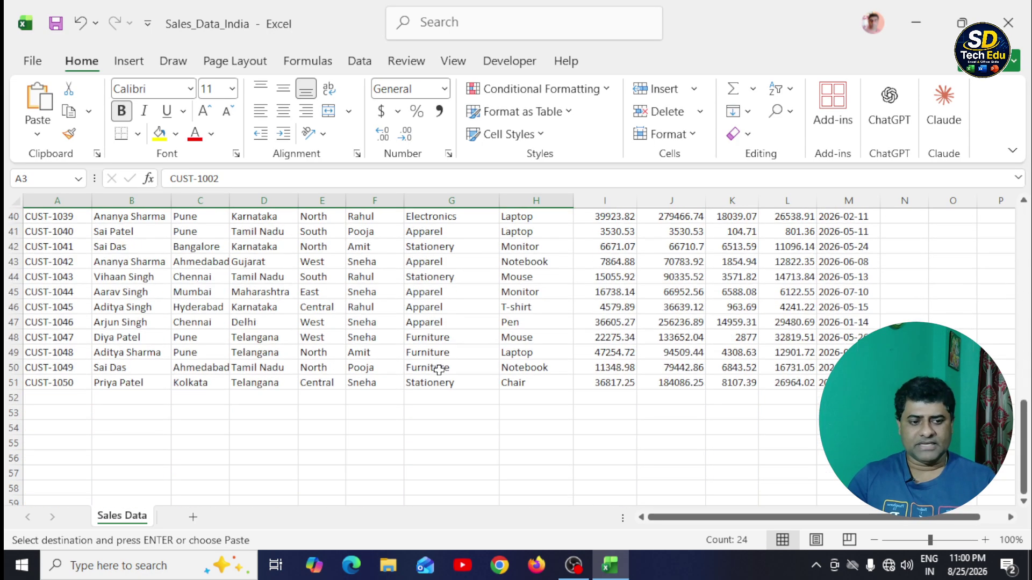
click(56, 354)
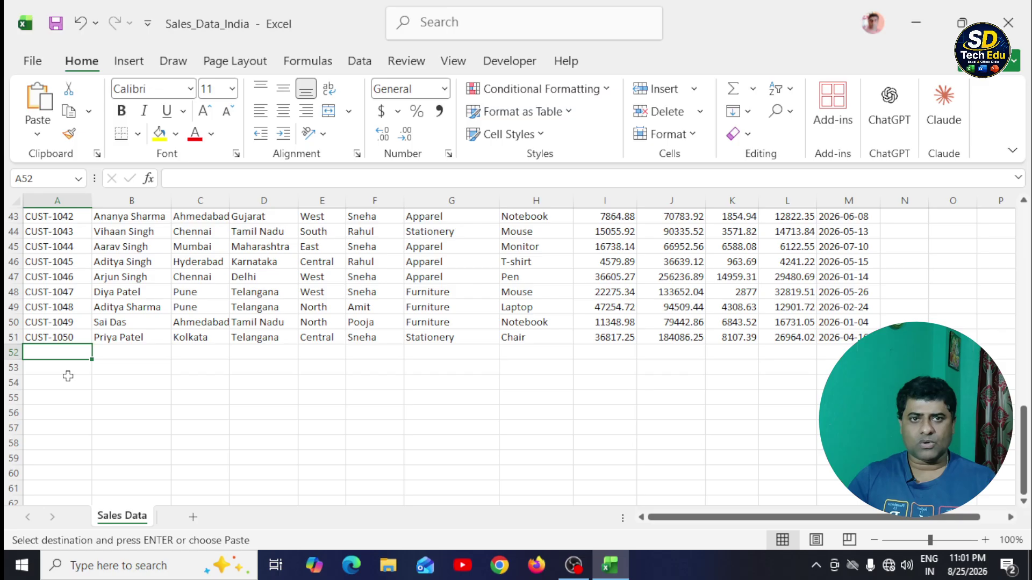
key(ctrl+v)
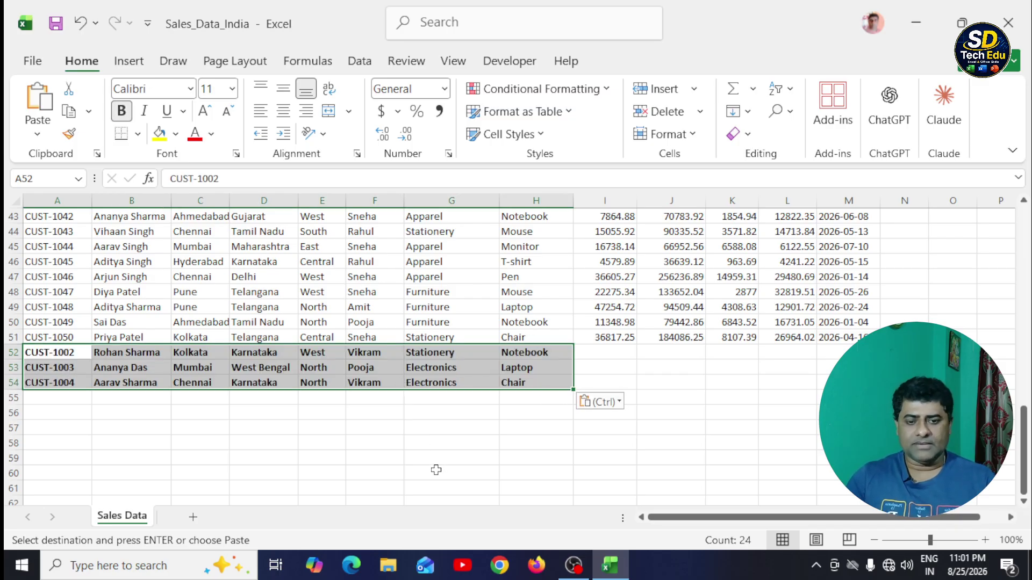
Cut the original bold records from A3:H5, paste them starting at A55, and check the vacated source cells
scroll(436, 471, up, 14)
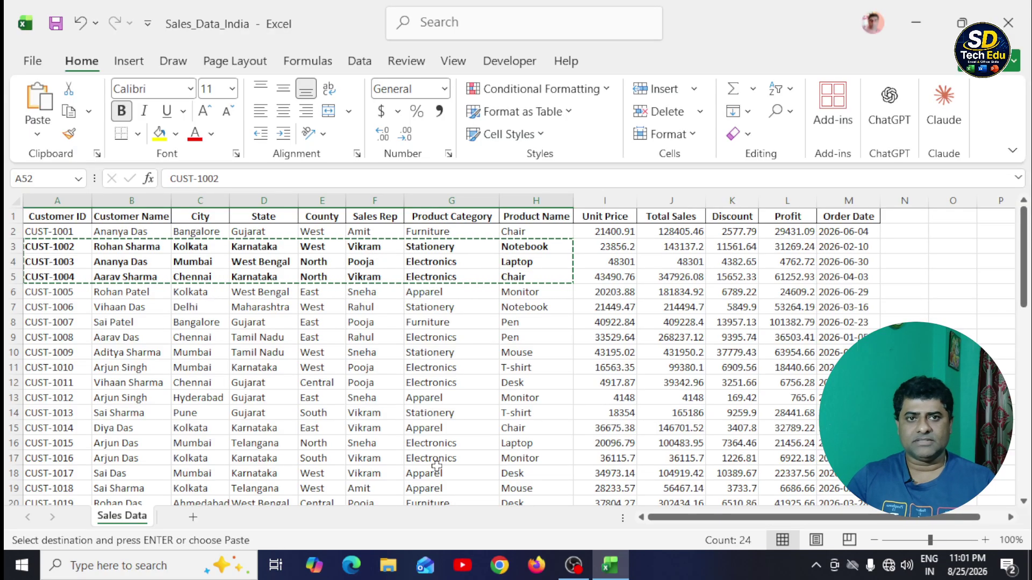
drag(36, 248, 522, 277)
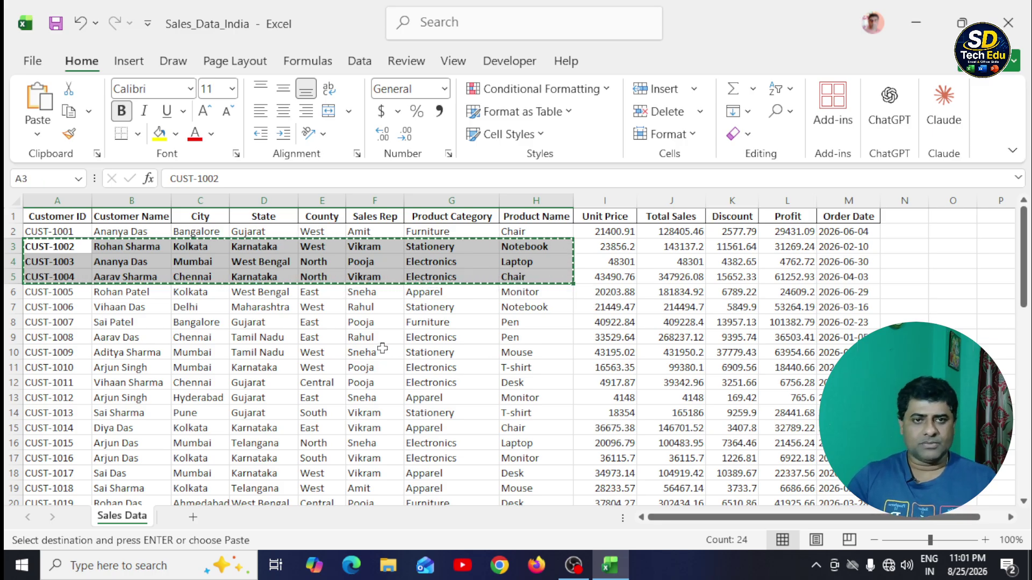
scroll(381, 352, down, 14)
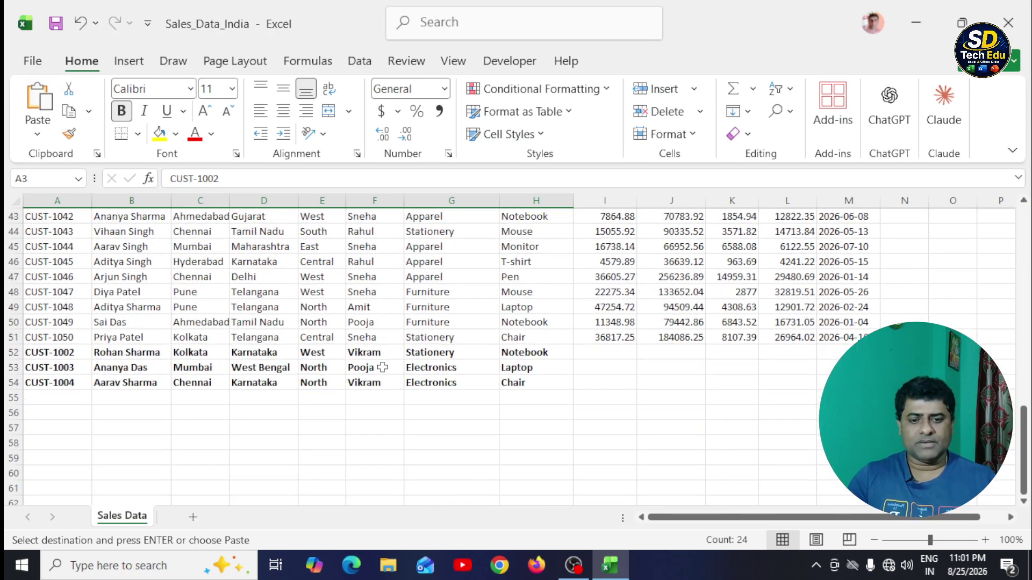
click(51, 400)
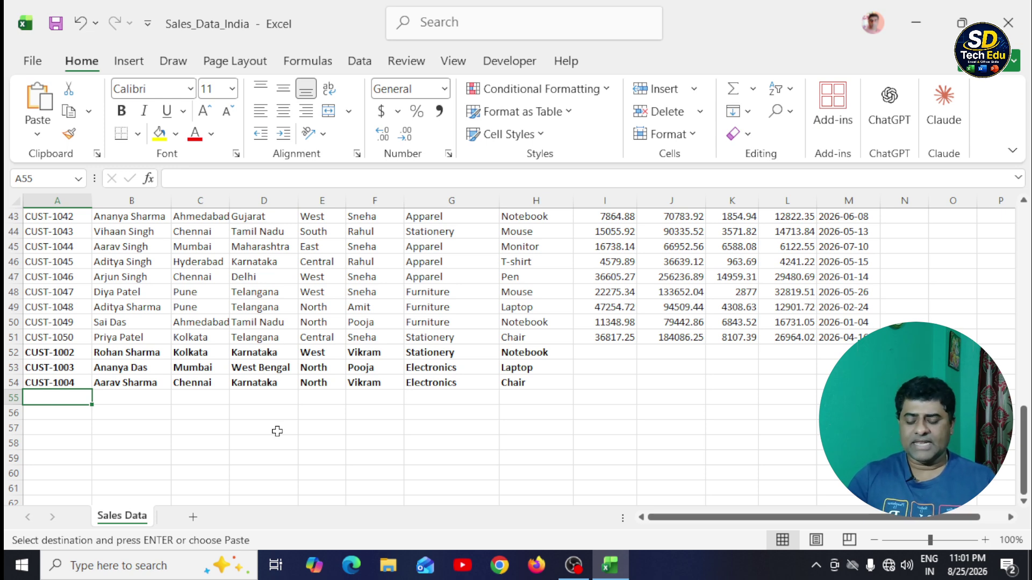
key(Return)
click(304, 460)
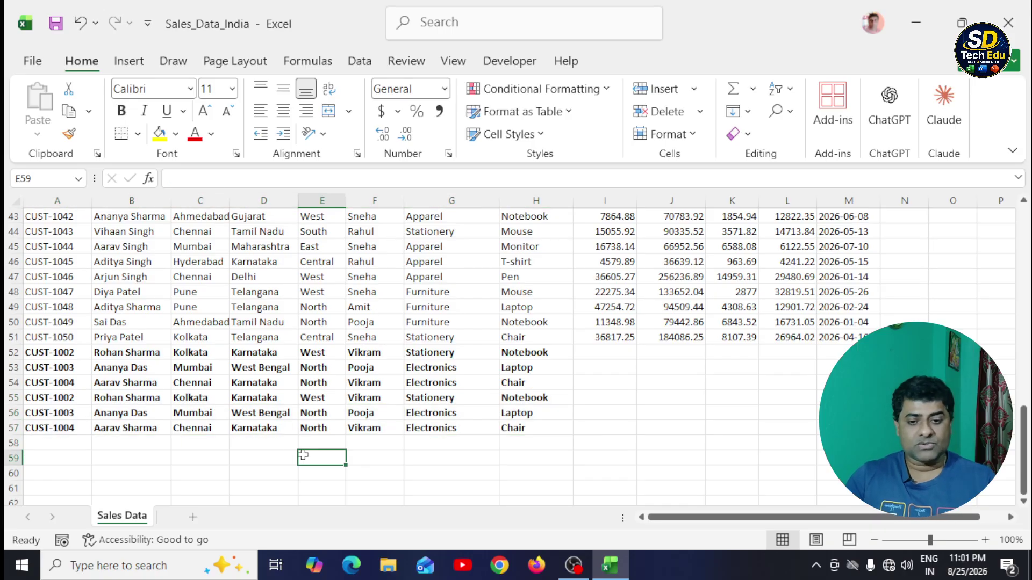
scroll(312, 441, up, 14)
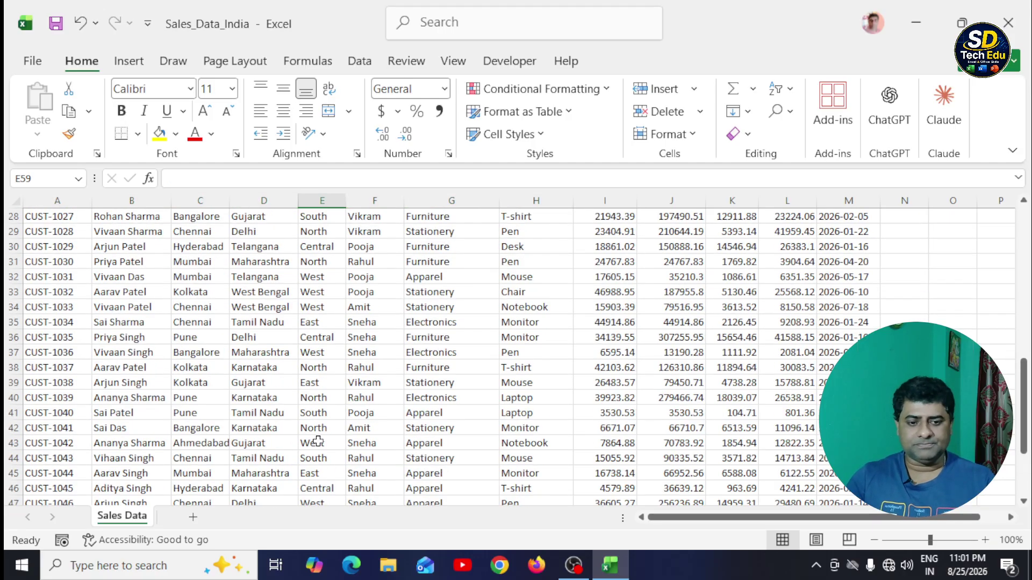
drag(47, 247, 568, 275)
click(610, 370)
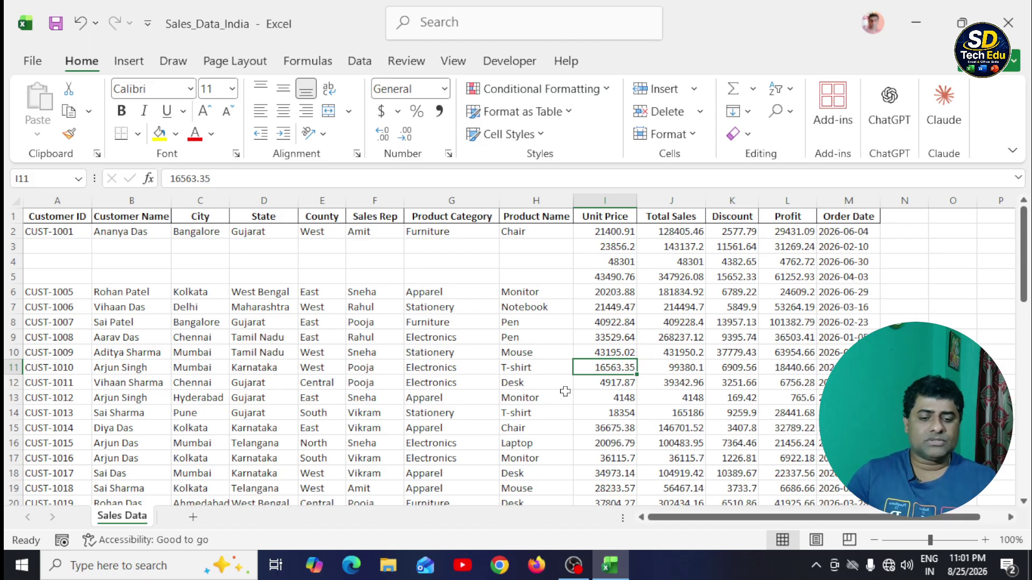
Examine the last pasted record in row 57 and the empty rows 58 and 59 beneath it
scroll(554, 384, down, 2)
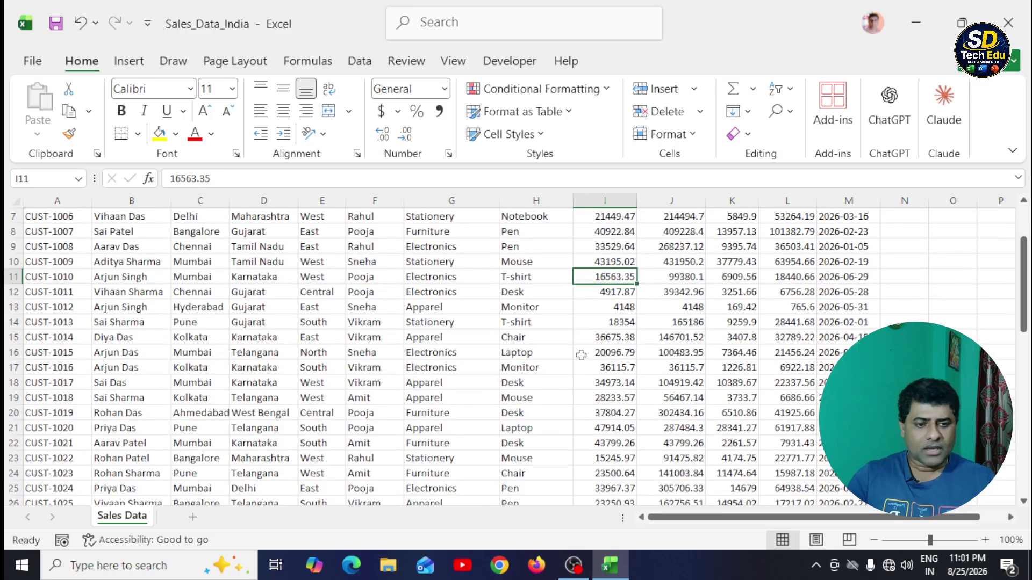
click(951, 321)
scroll(633, 360, down, 13)
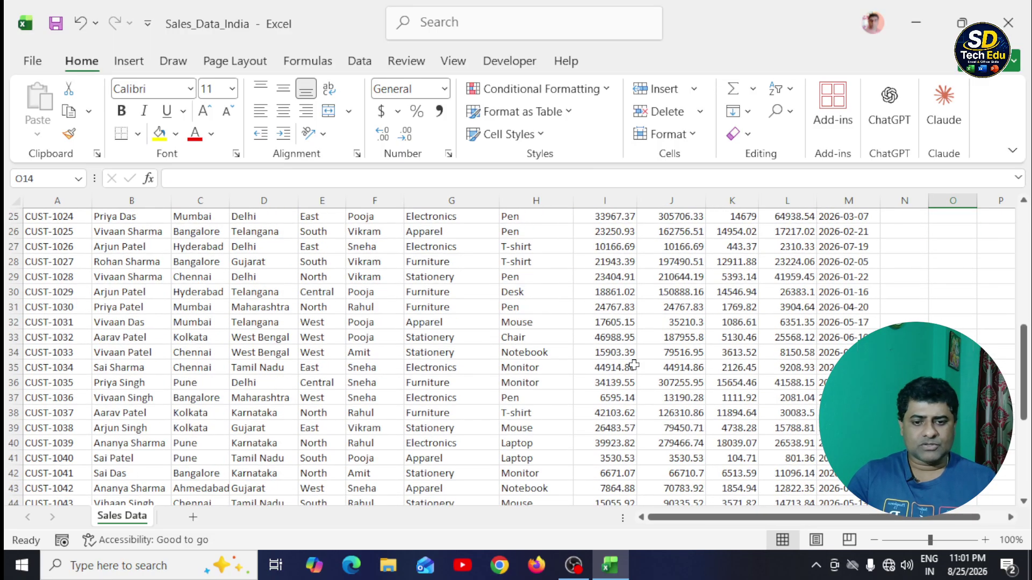
drag(47, 382, 517, 395)
click(397, 424)
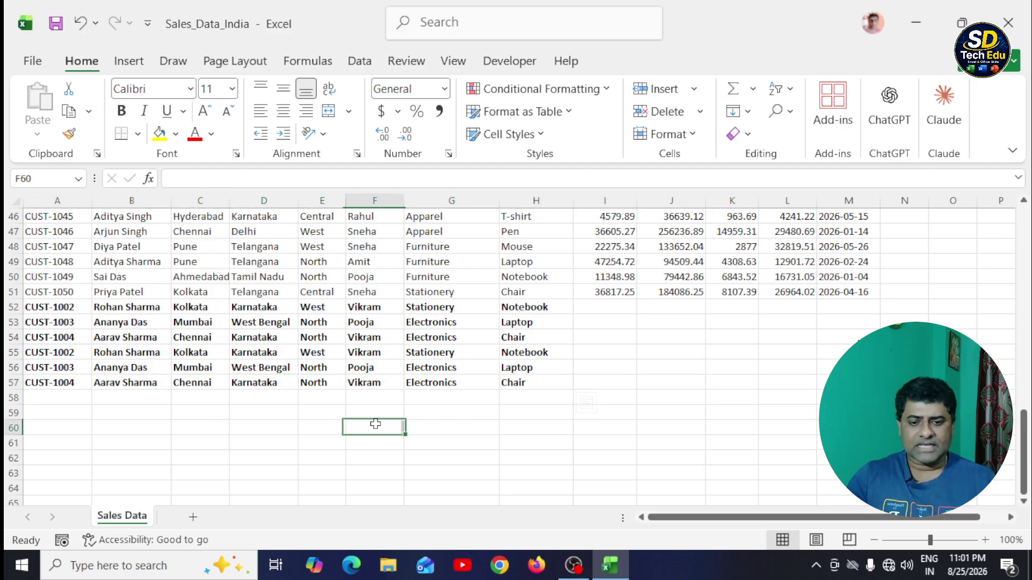
drag(50, 398, 486, 402)
click(321, 443)
drag(63, 415, 481, 422)
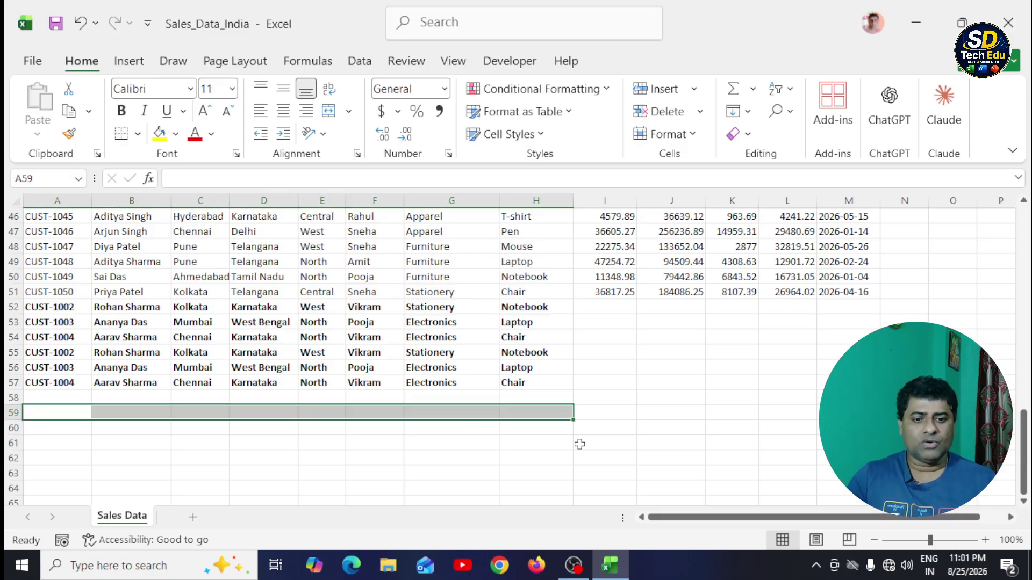
click(616, 409)
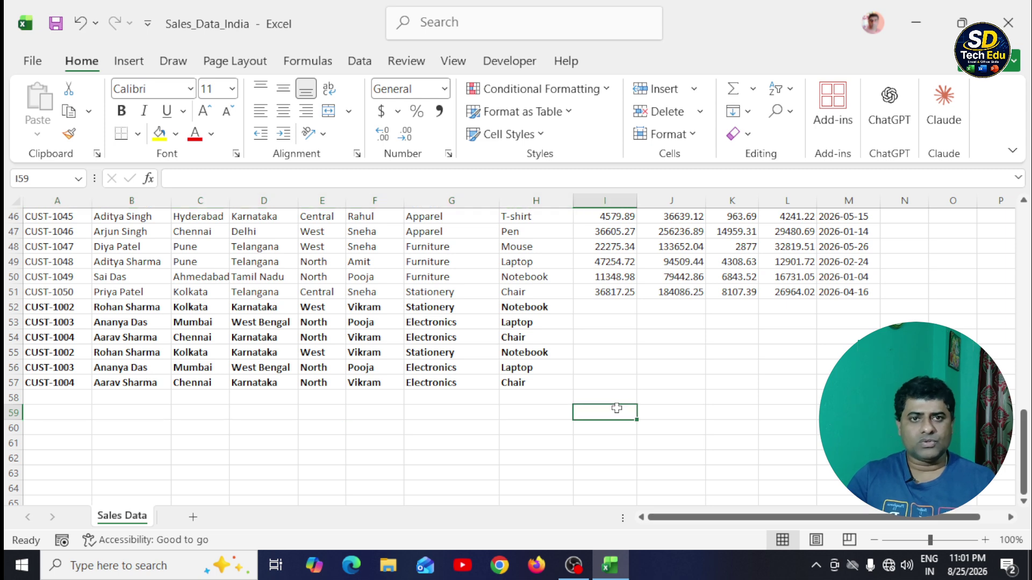
Fill the record from row 57 down into rows 58, 59 and 60 across columns A to H
drag(40, 398, 526, 397)
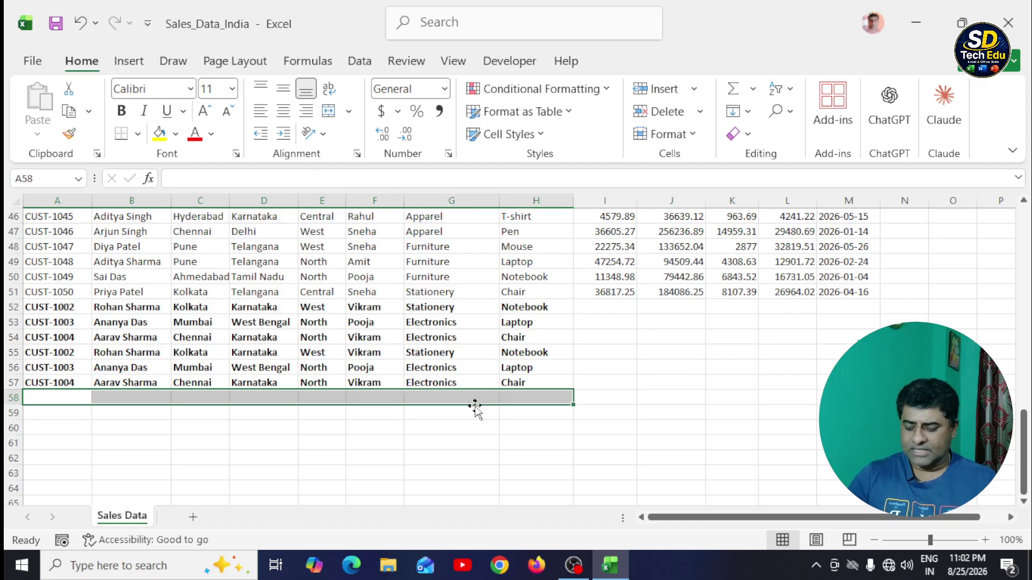
key(ctrl+v)
click(400, 424)
drag(59, 411, 526, 410)
key(ctrl+v)
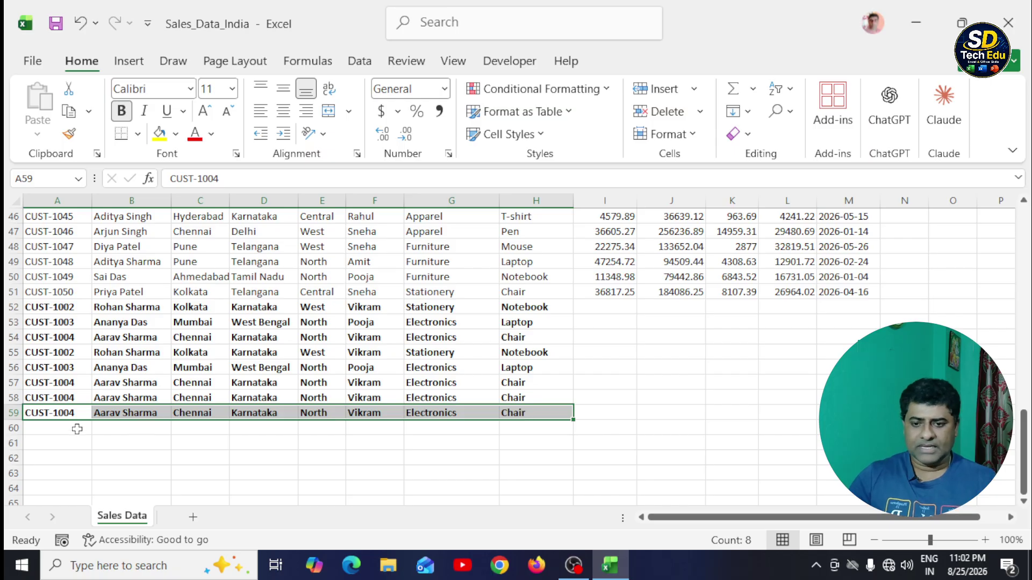
click(48, 429)
drag(92, 430, 512, 433)
key(ctrl+v)
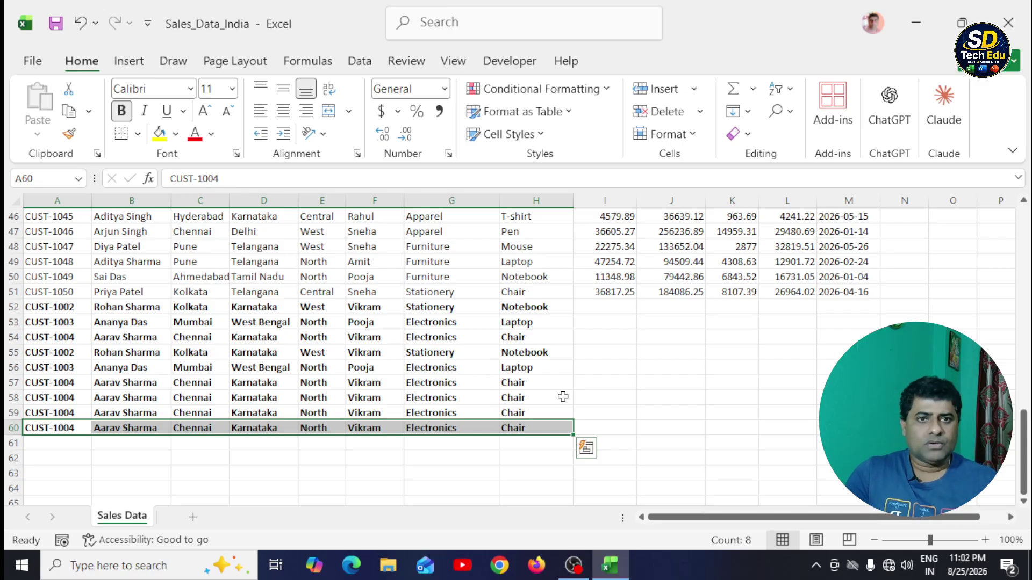
click(626, 384)
Review the extent of the sales data from header cell A1 to its last Order Date cell, M51
scroll(559, 399, up, 6)
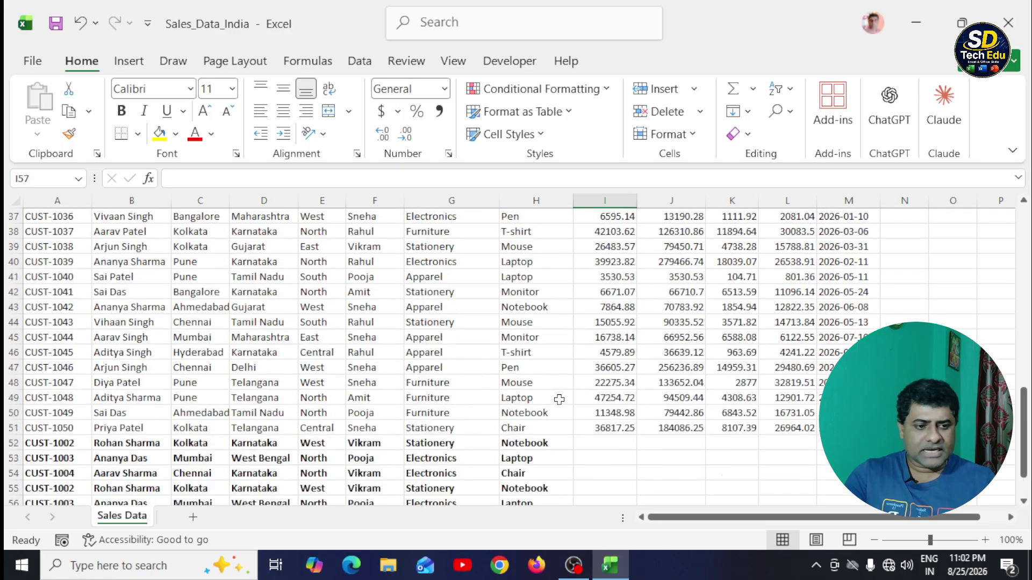
scroll(566, 396, up, 9)
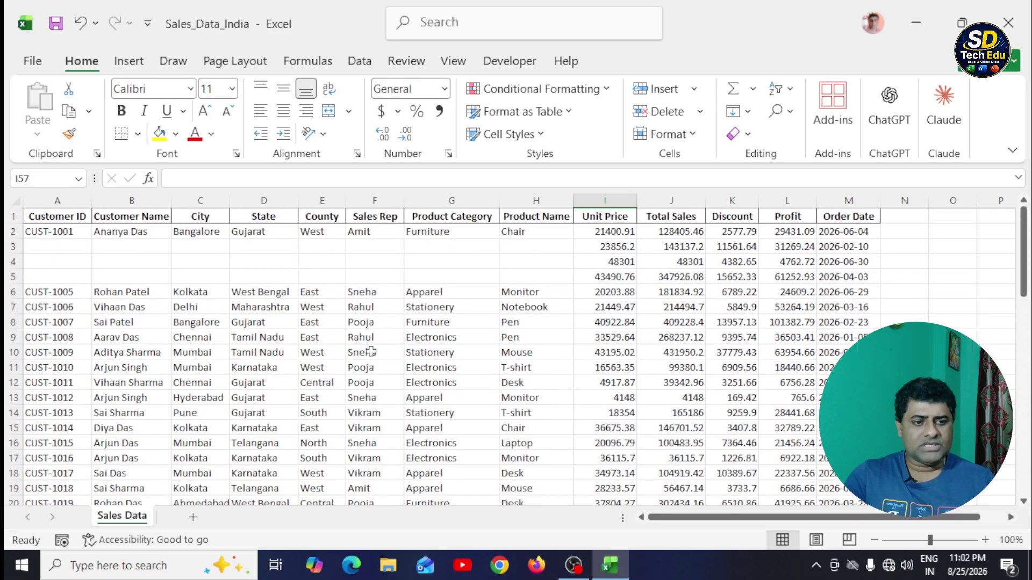
click(49, 219)
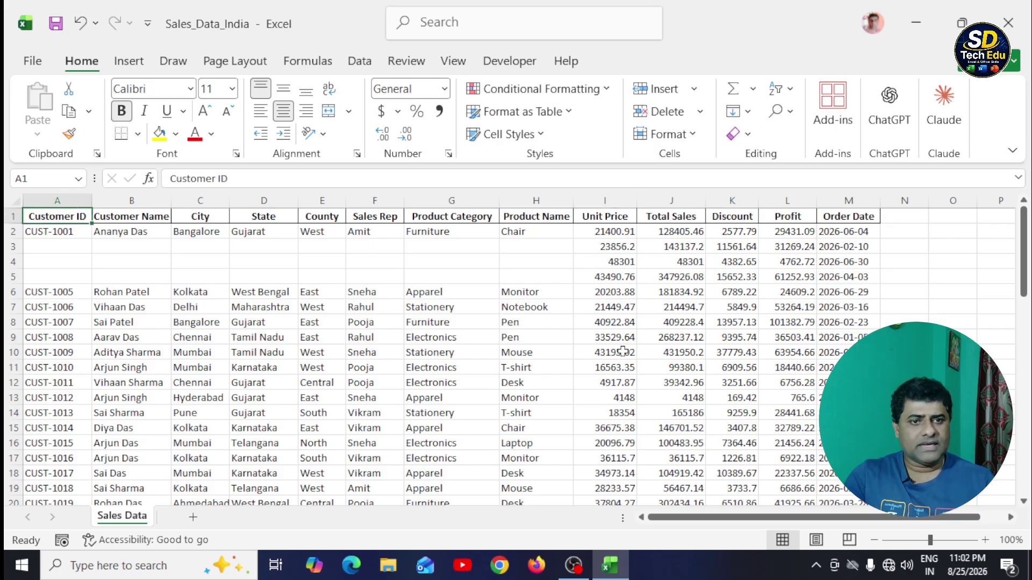
scroll(624, 350, down, 12)
scroll(623, 350, down, 3)
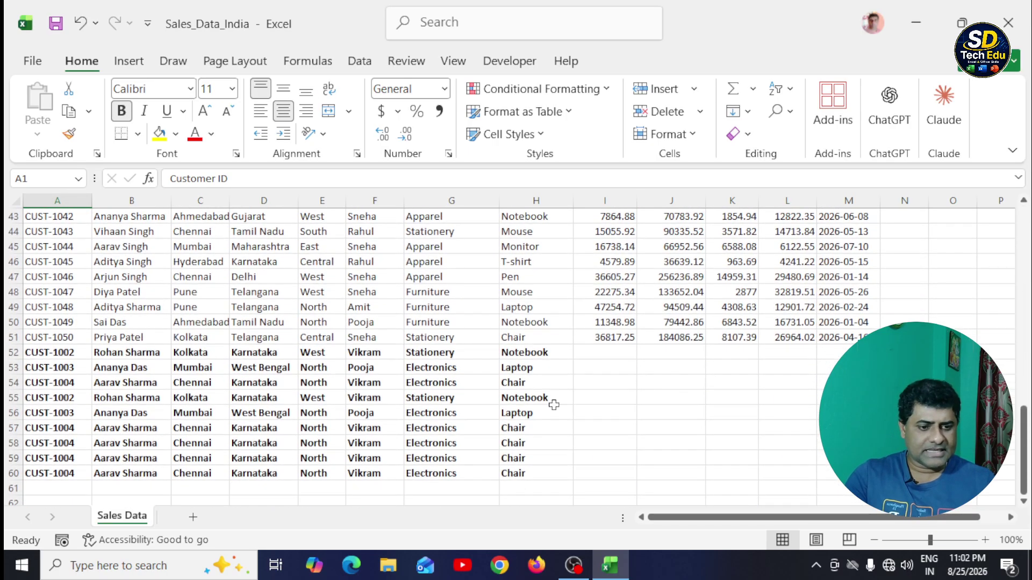
click(520, 426)
click(852, 291)
scroll(828, 344, up, 1)
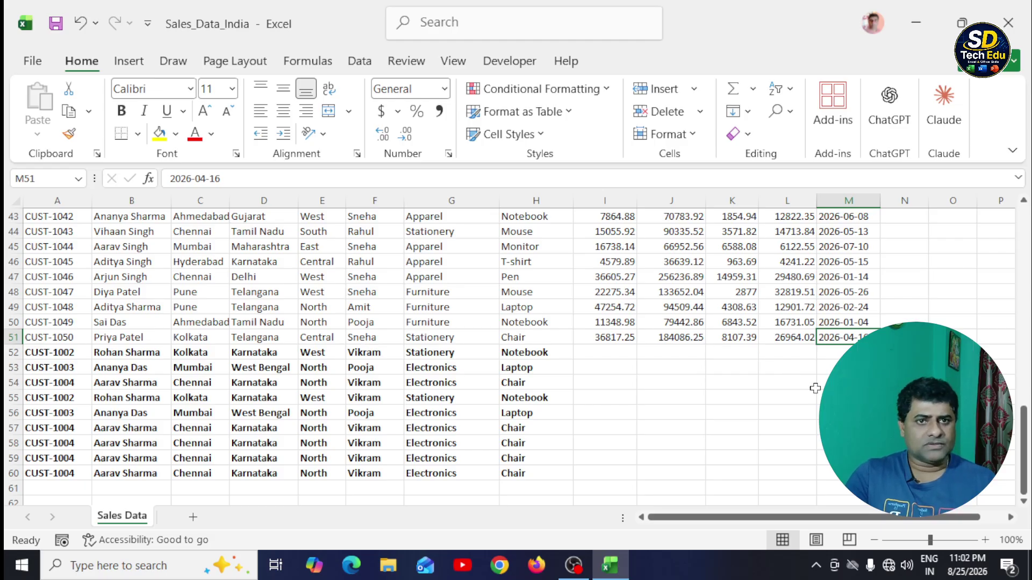
scroll(818, 399, up, 14)
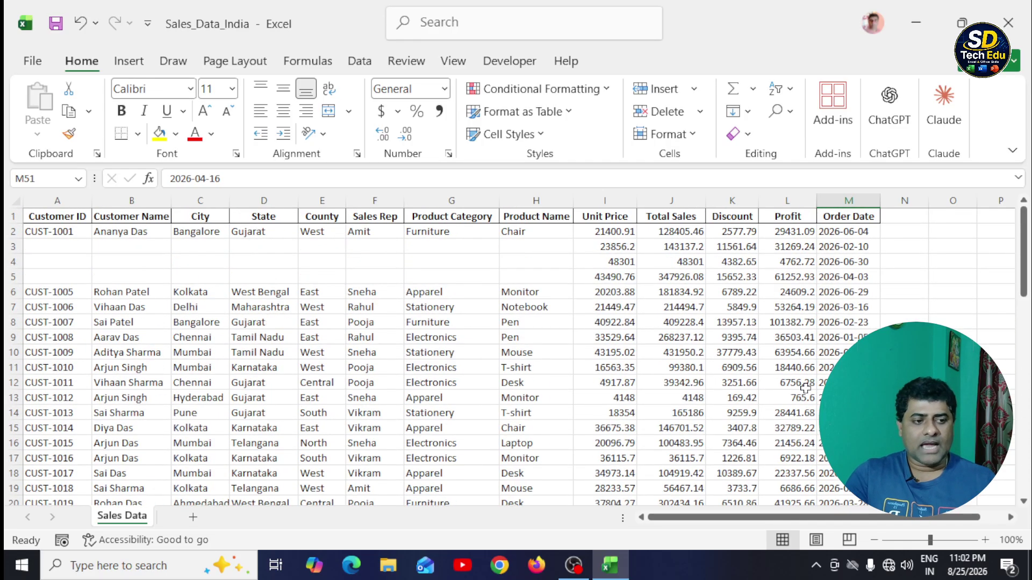
Compare the positions of header cell A1 and the final Order Date cell M51 once more
click(45, 215)
scroll(652, 406, down, 14)
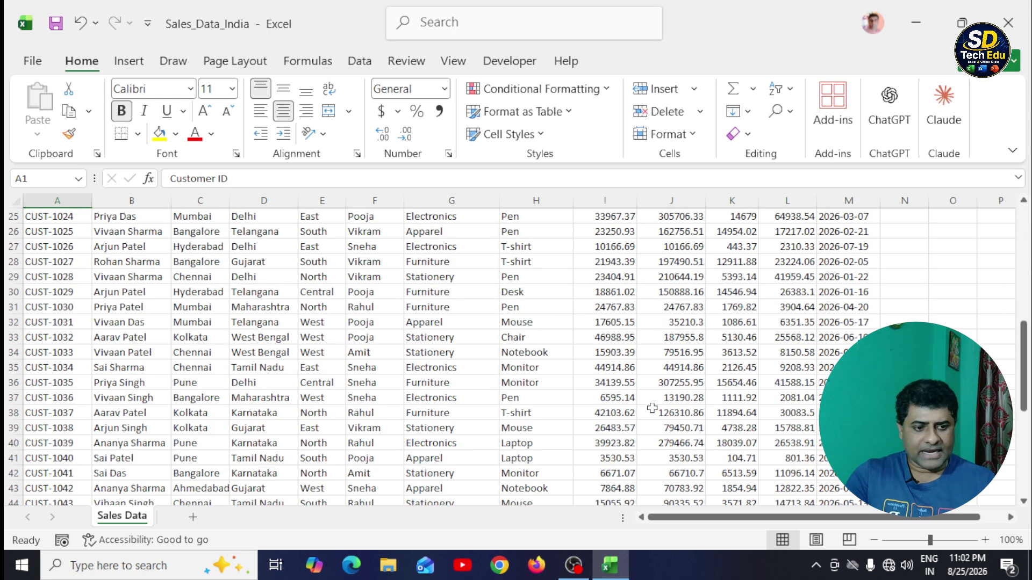
click(841, 338)
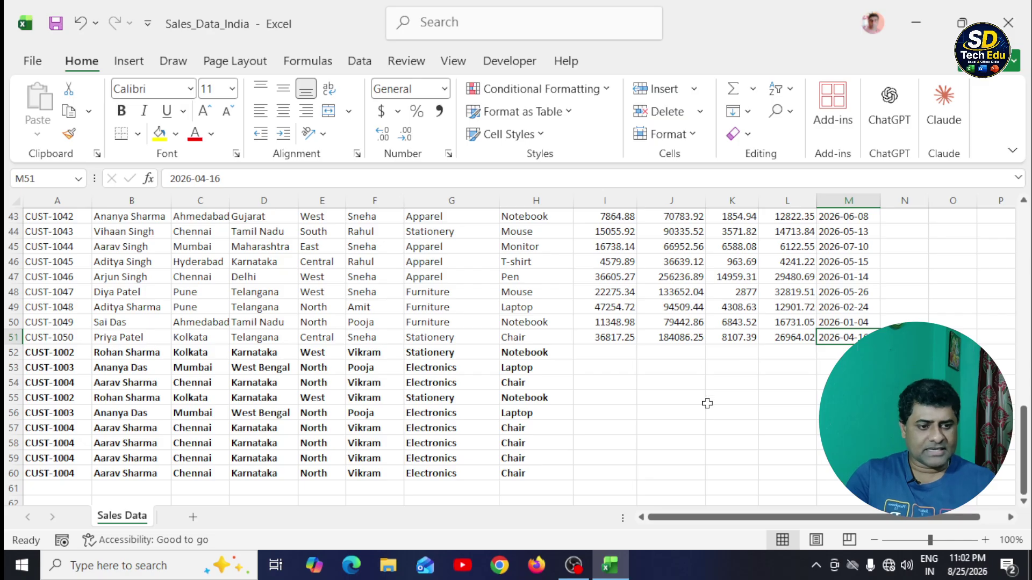
scroll(547, 402, up, 14)
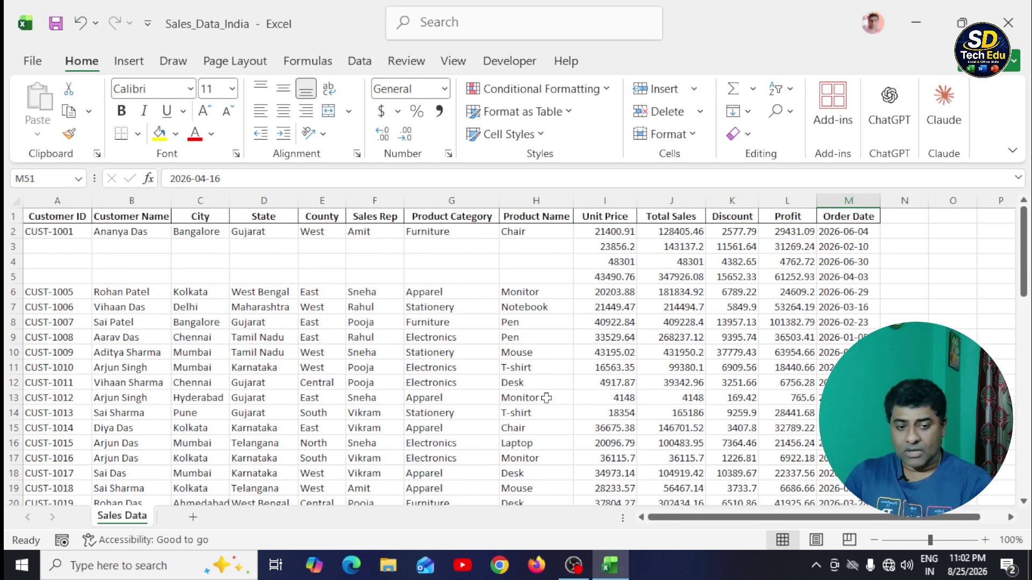
Jump straight to cell M51 with the Go To command, then return to the start of the sheet
key(ctrl+g)
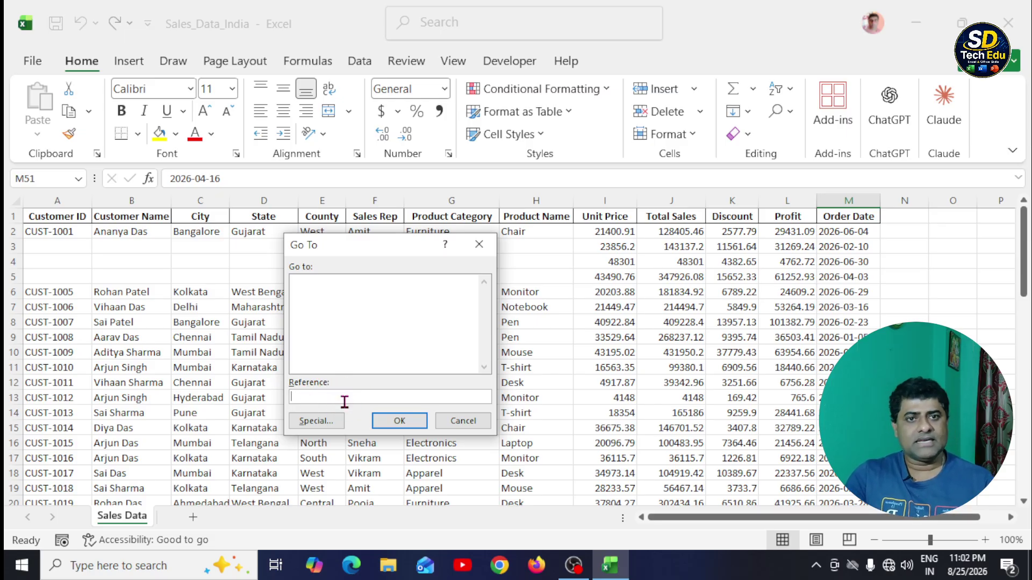
text(m51)
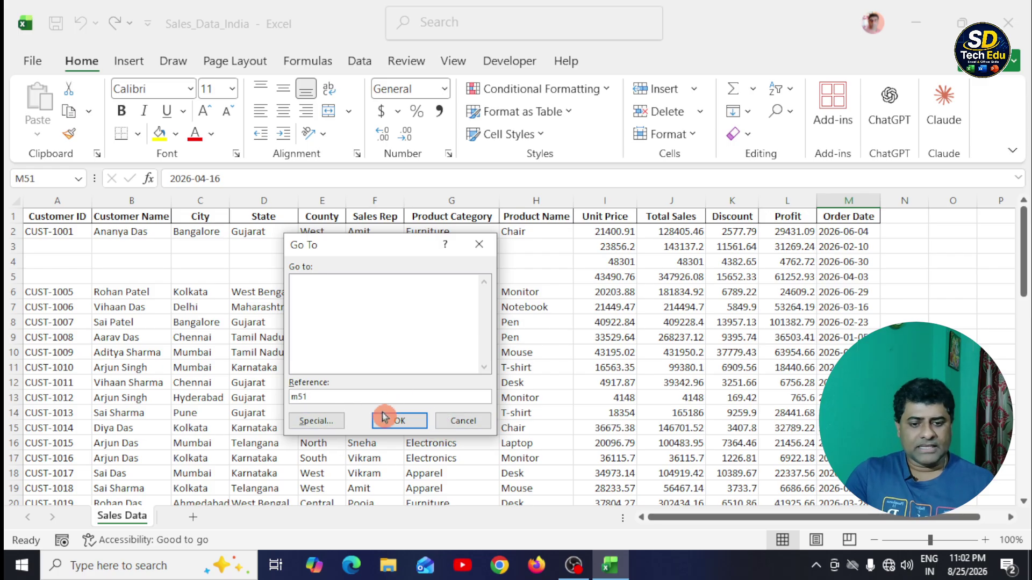
click(403, 425)
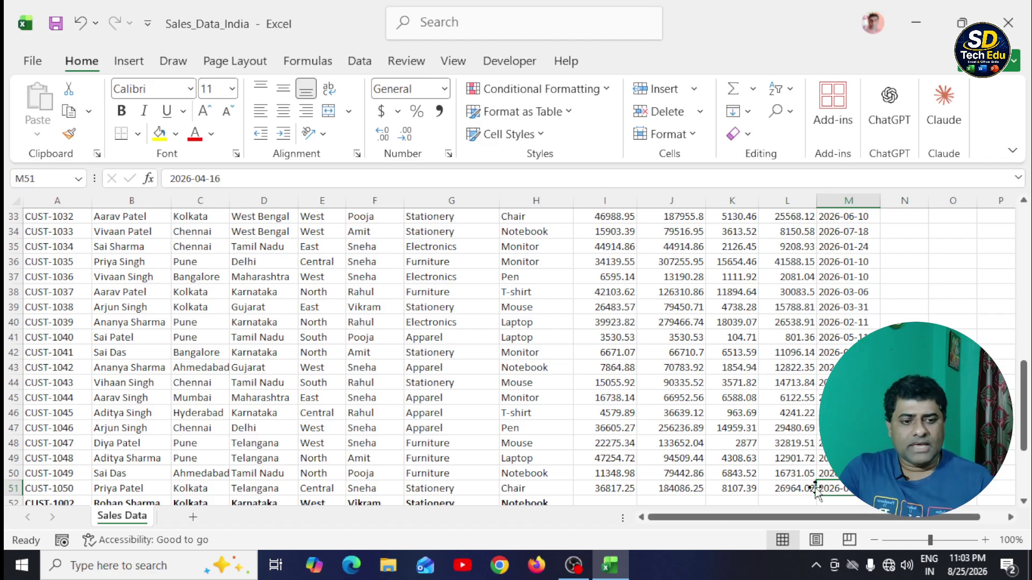
scroll(497, 382, up, 11)
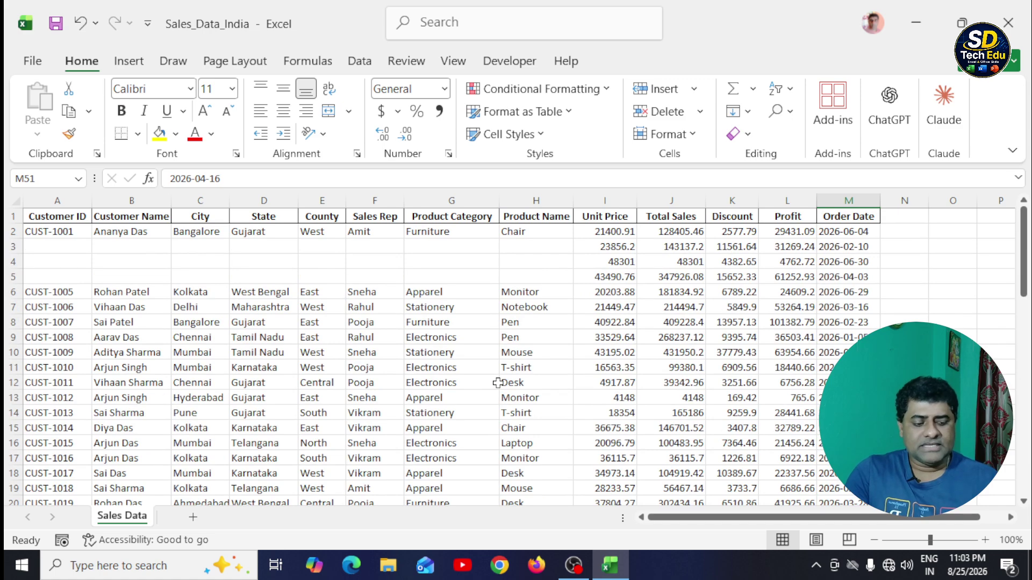
scroll(496, 382, down, 1)
scroll(495, 384, up, 1)
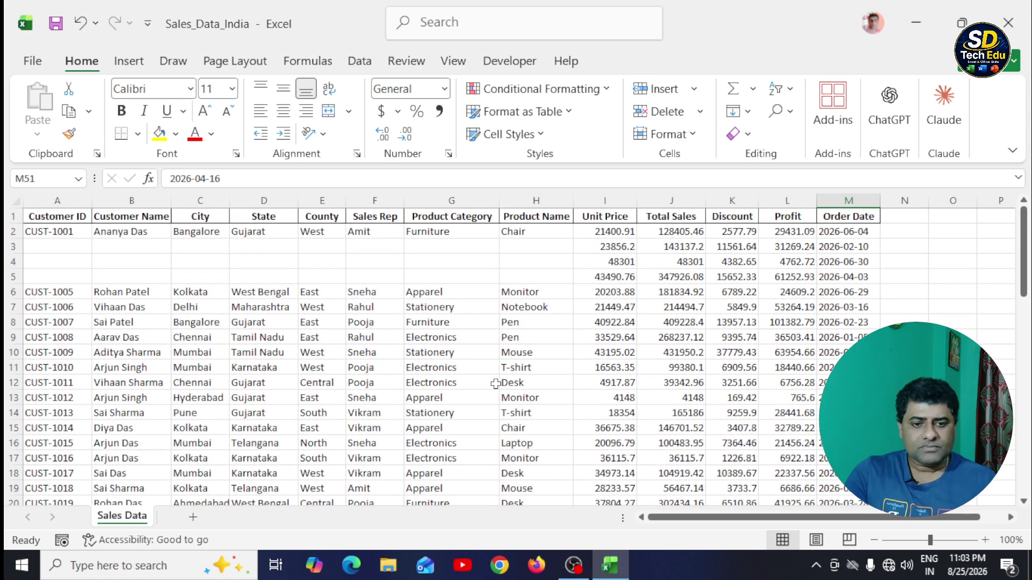
scroll(495, 382, down, 1)
scroll(489, 379, up, 1)
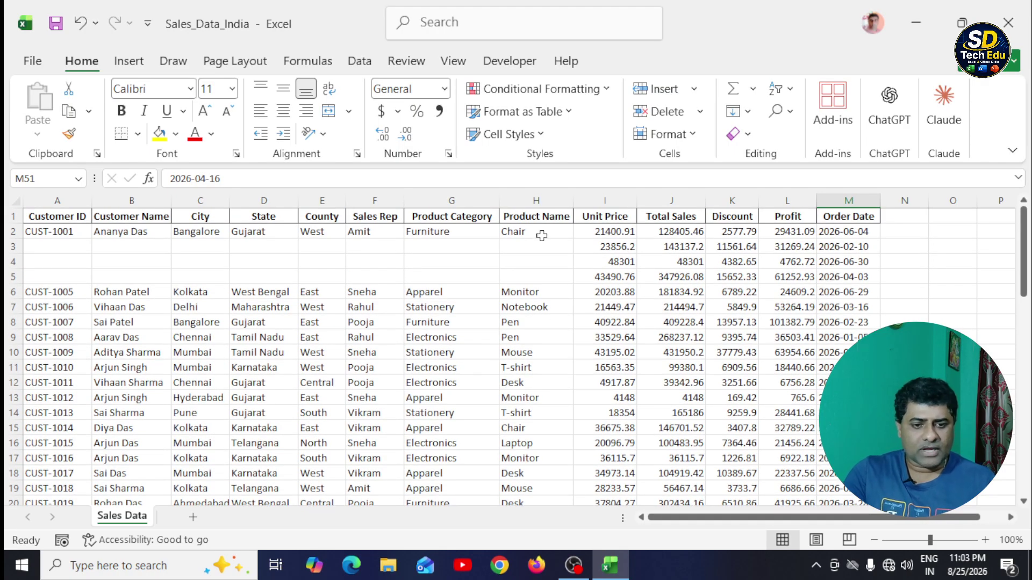
Set up a Find and Replace that looks for "pen" and substitutes "Pen Drive"
scroll(555, 391, down, 1)
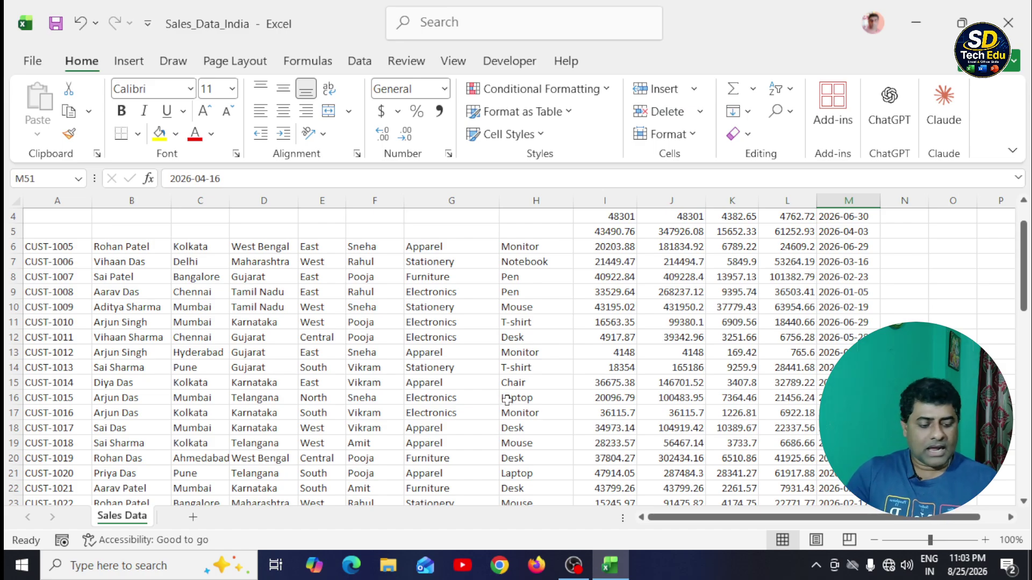
key(ctrl+h)
drag(376, 280, 287, 267)
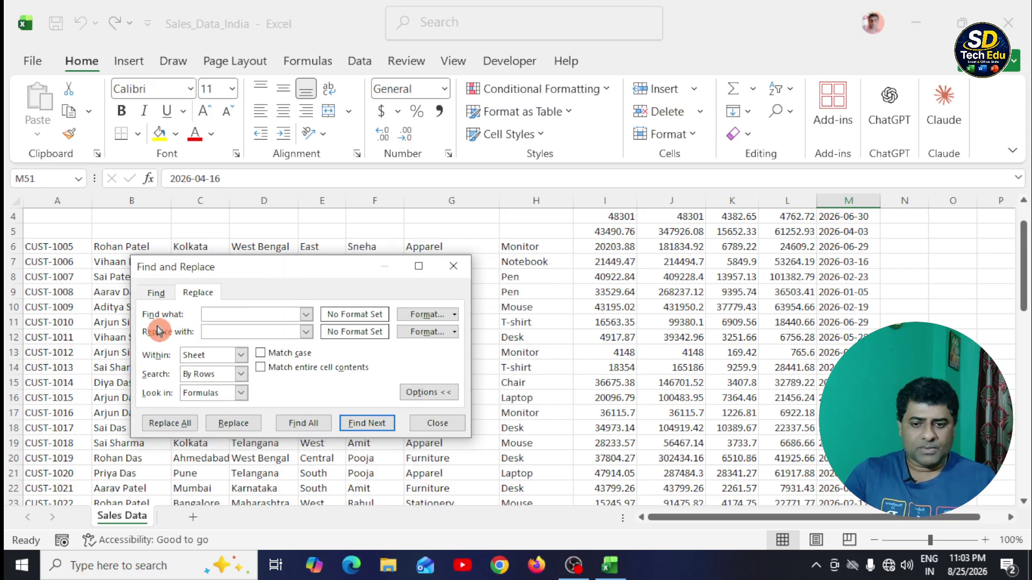
click(232, 316)
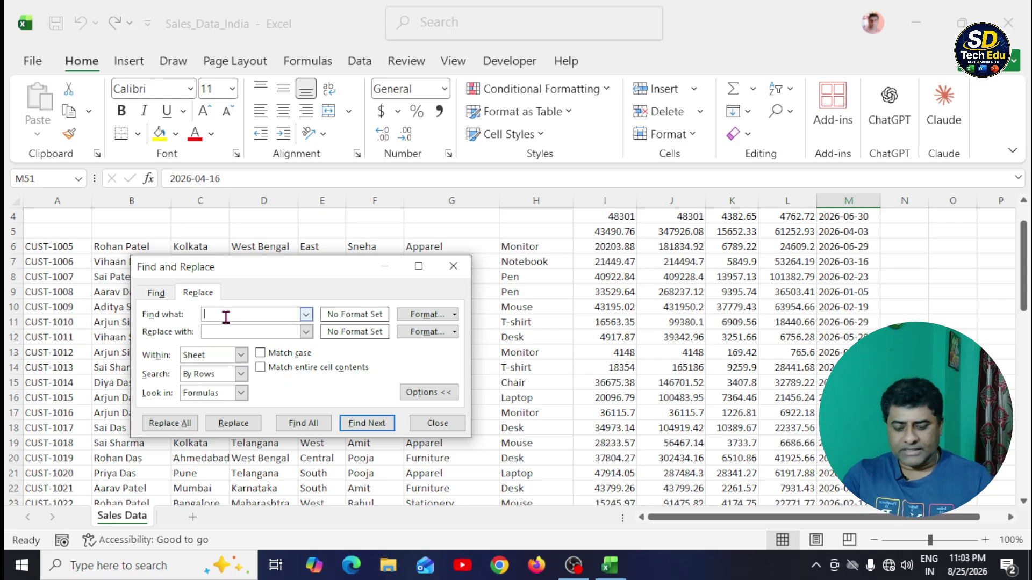
text(pen)
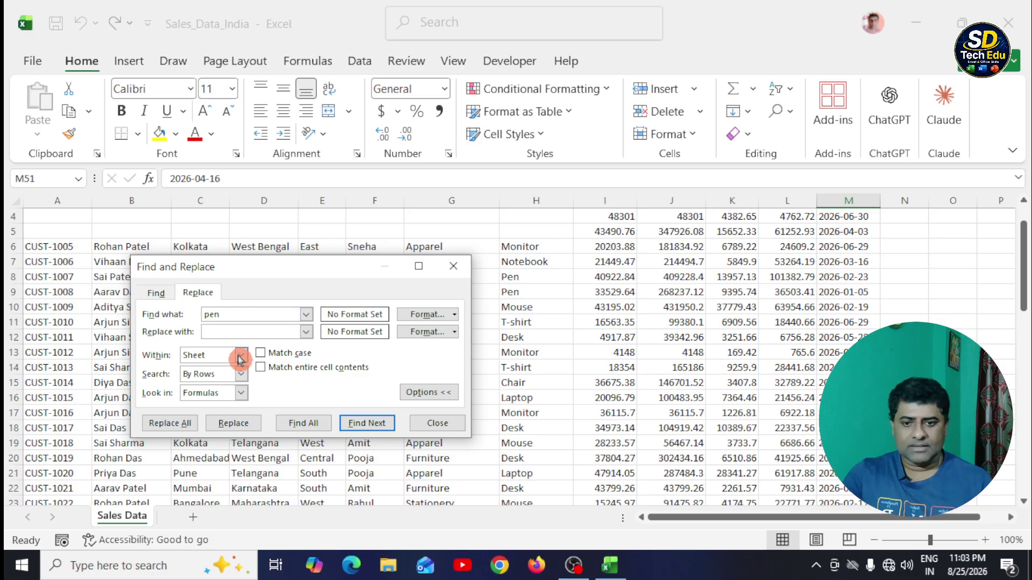
click(236, 333)
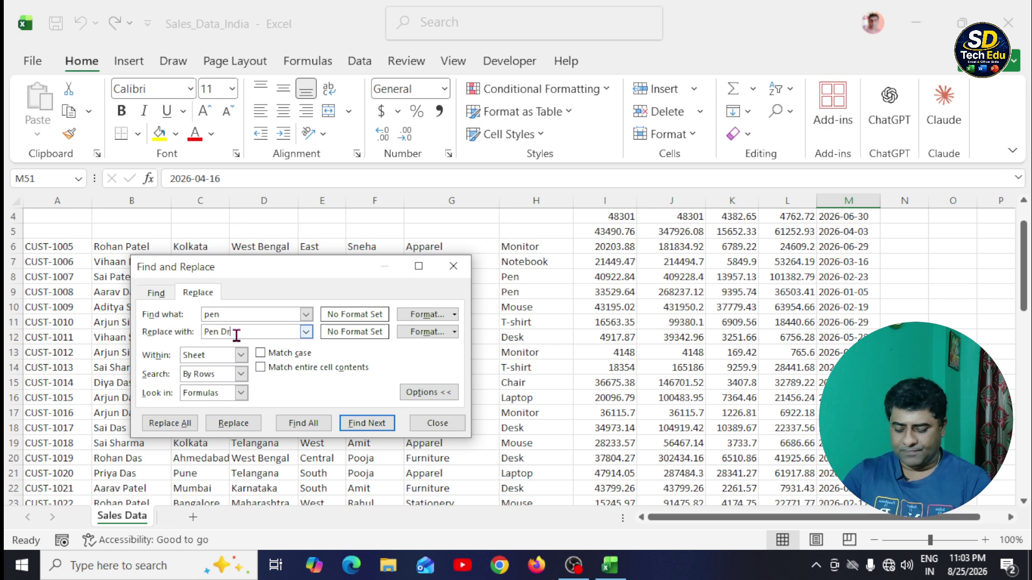
text(Pen Drive)
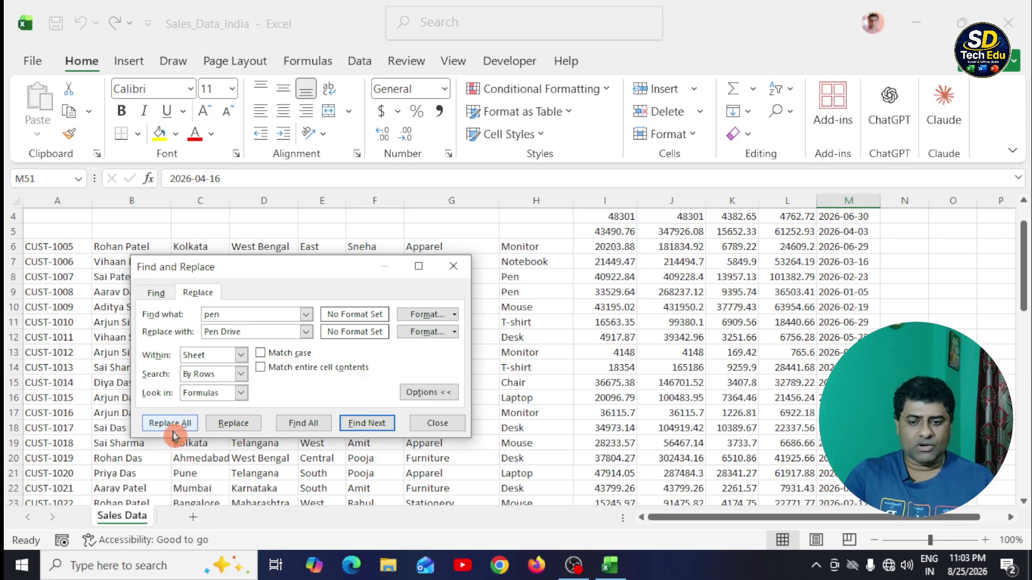
Replace all matches of "pen" with "Pen Drive" on the sheet and close the Find and Replace dialog
drag(295, 261, 415, 214)
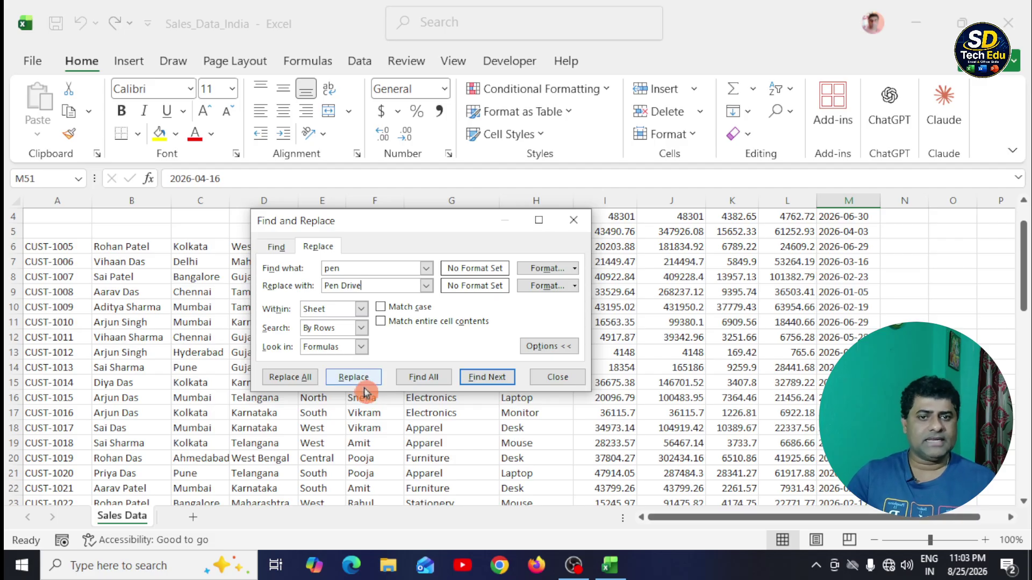
click(318, 382)
click(295, 380)
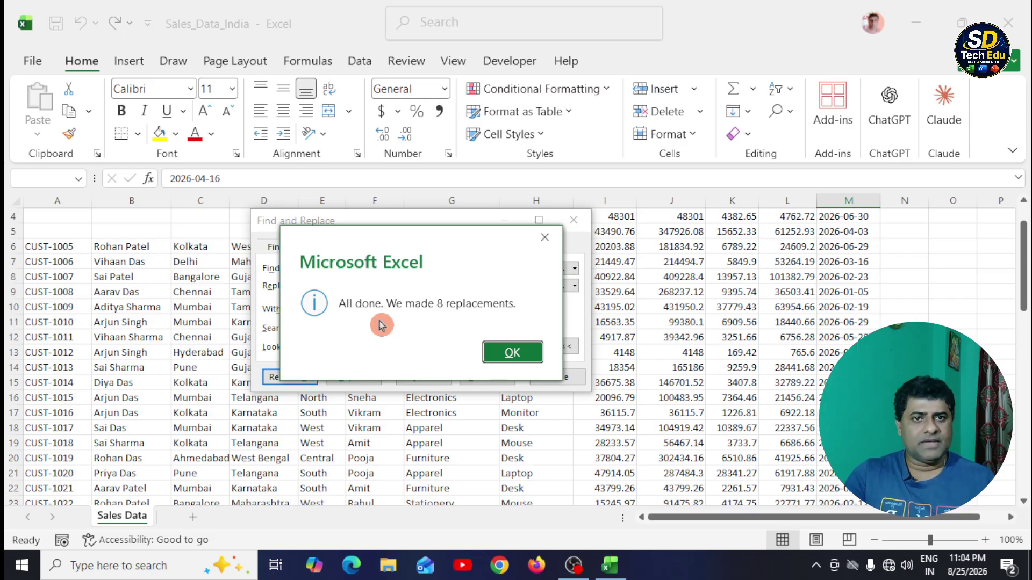
click(510, 352)
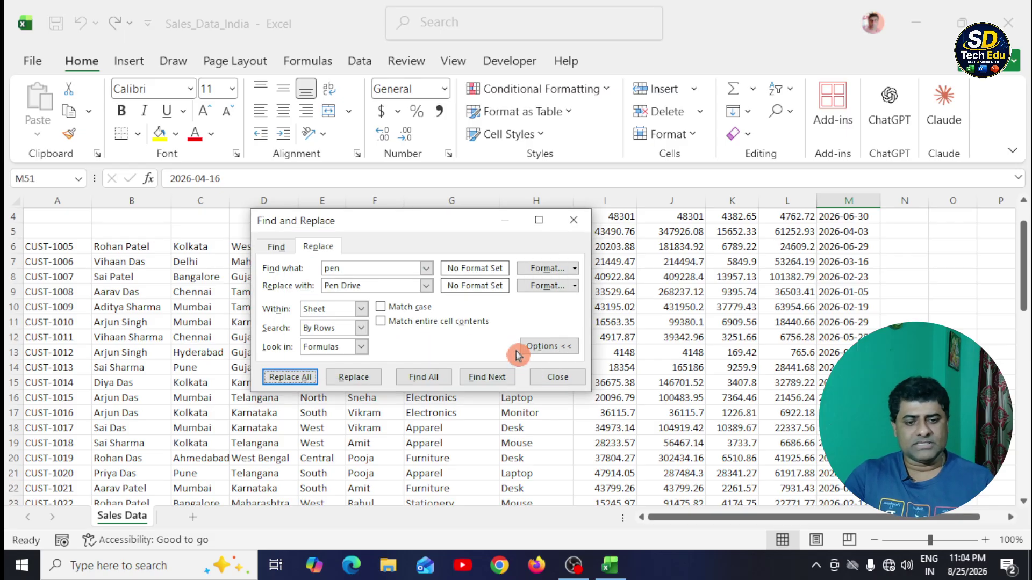
click(559, 377)
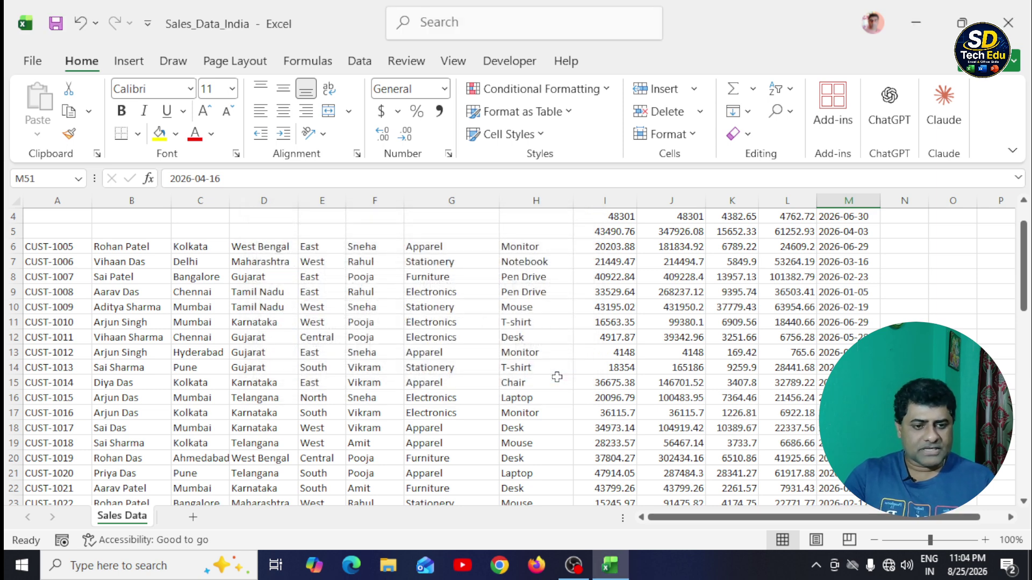
Check the replaced Product Name entries in cells H8, H9, H25 and H26
click(552, 279)
click(553, 293)
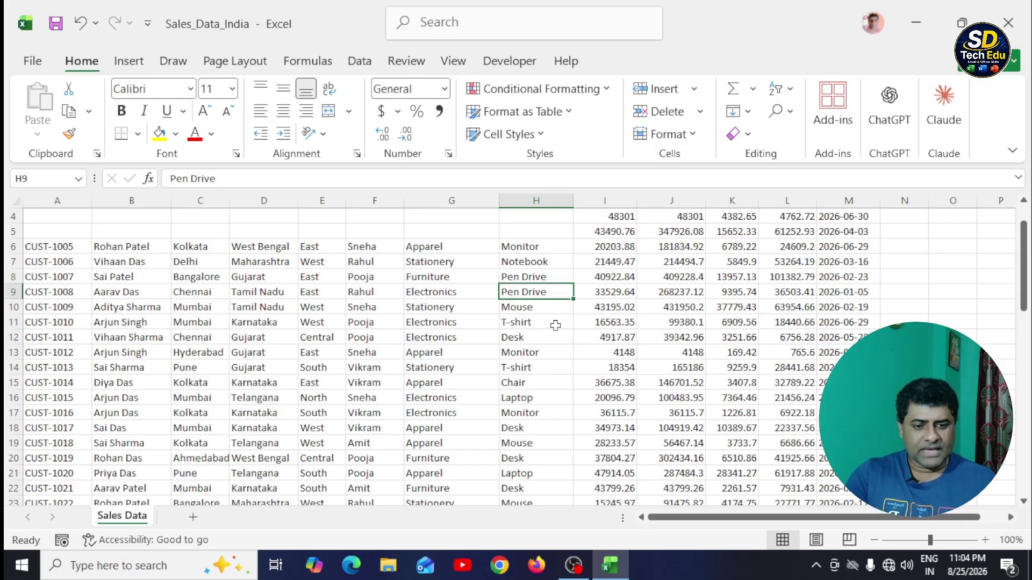
ctrl+click(542, 278)
scroll(538, 323, down, 4)
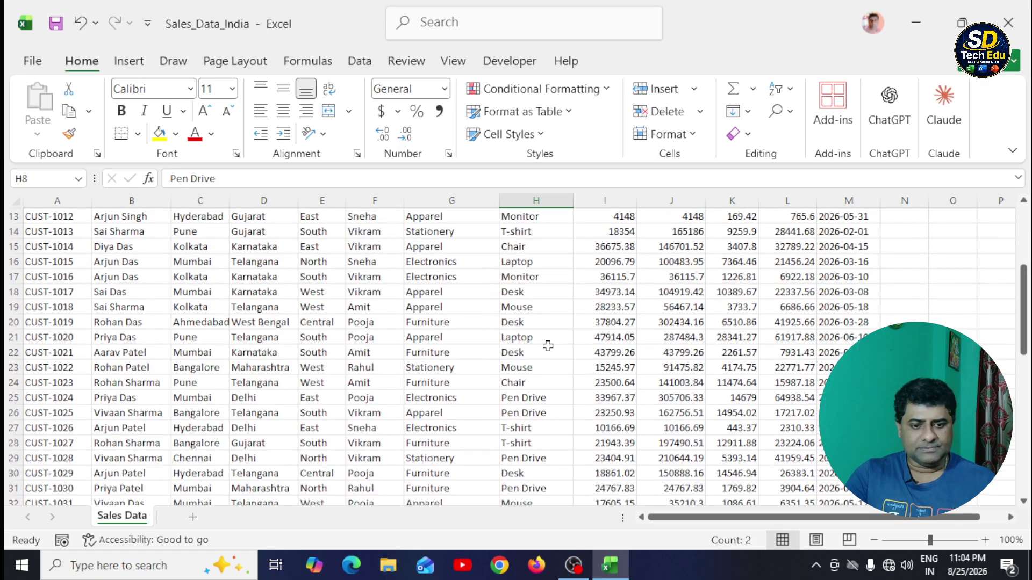
drag(533, 348, 533, 368)
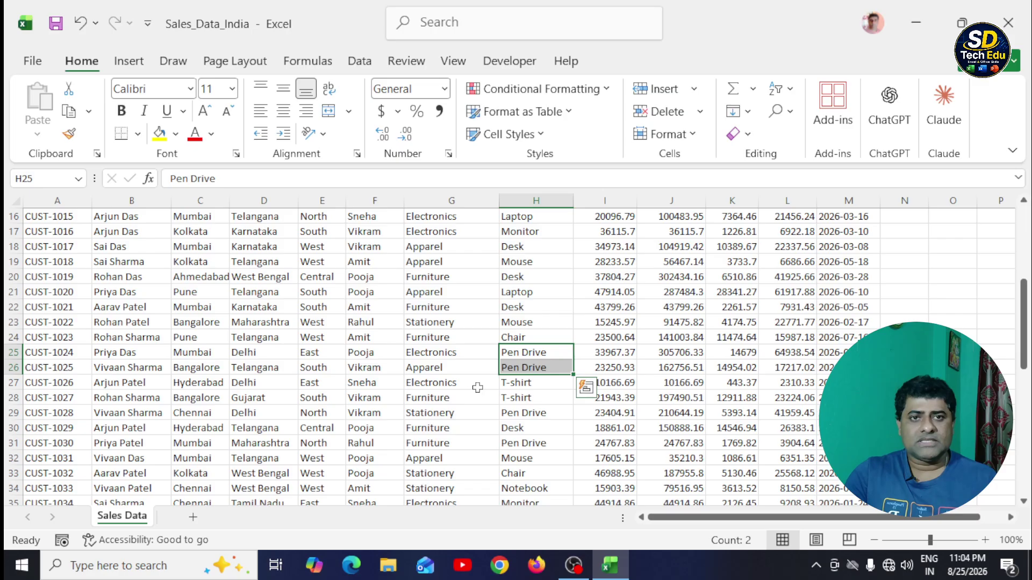
scroll(466, 387, up, 4)
scroll(466, 387, up, 1)
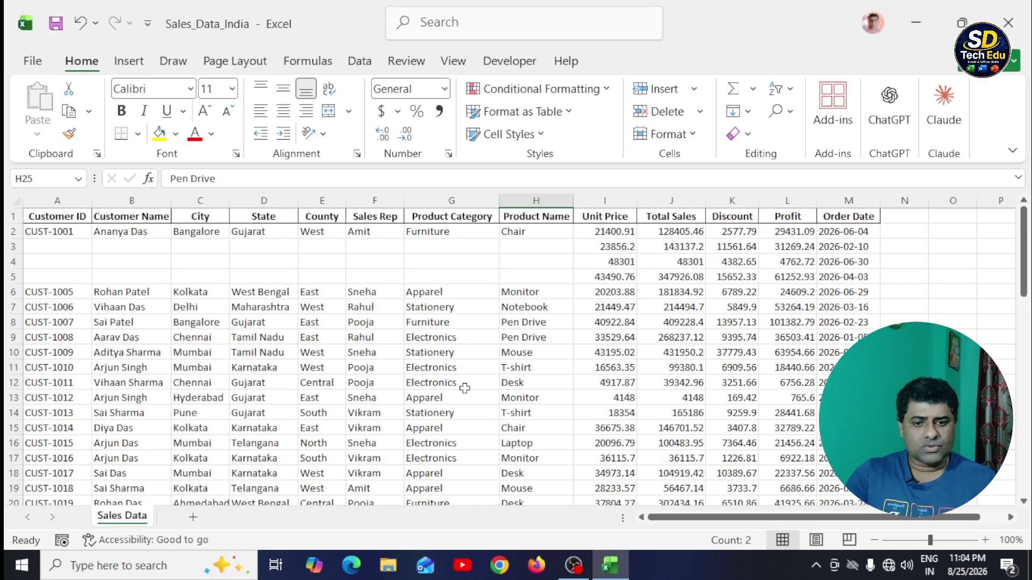
Italicize the records in A7:G9
scroll(473, 392, down, 1)
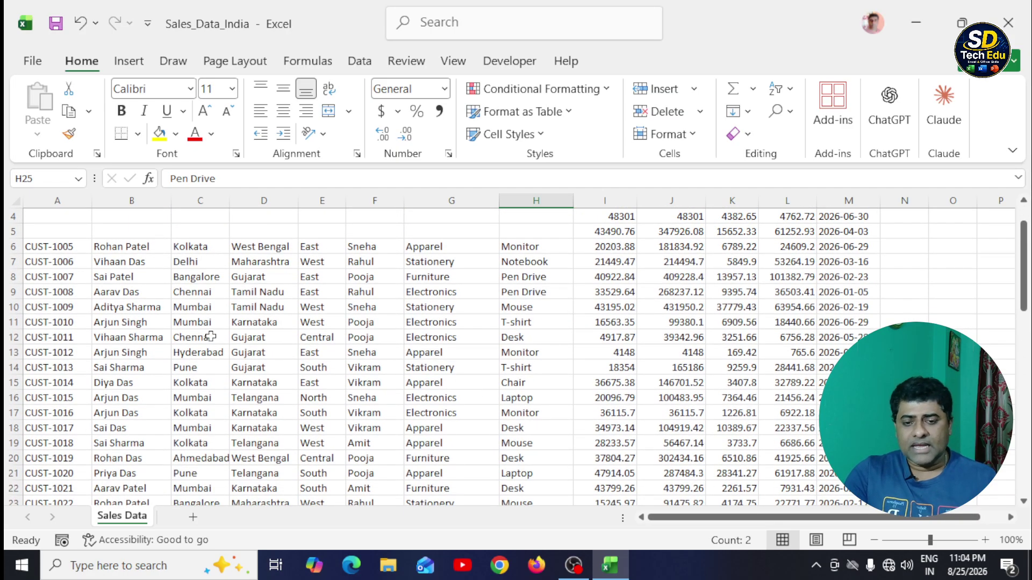
drag(56, 262, 448, 284)
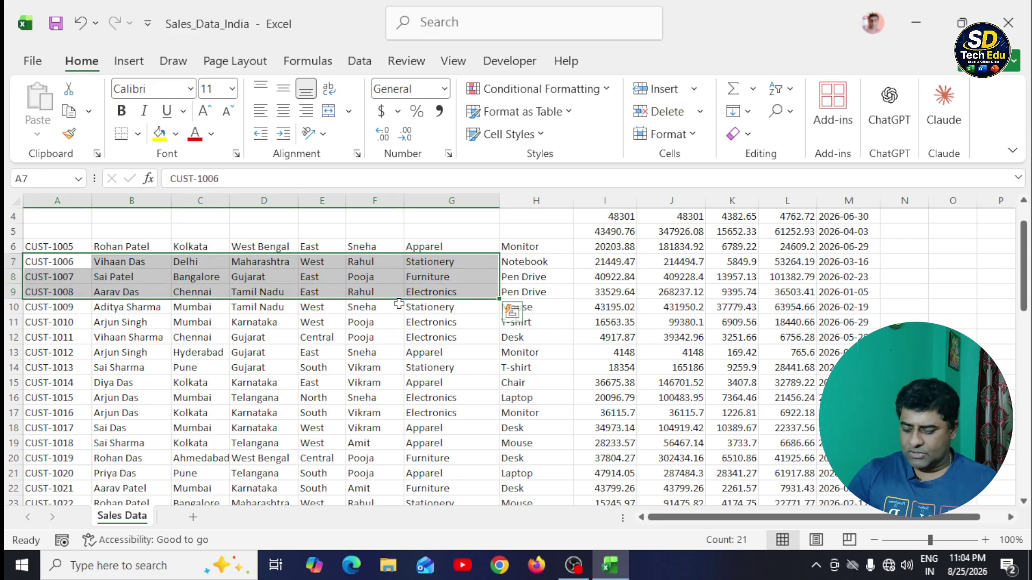
key(ctrl+i)
click(394, 348)
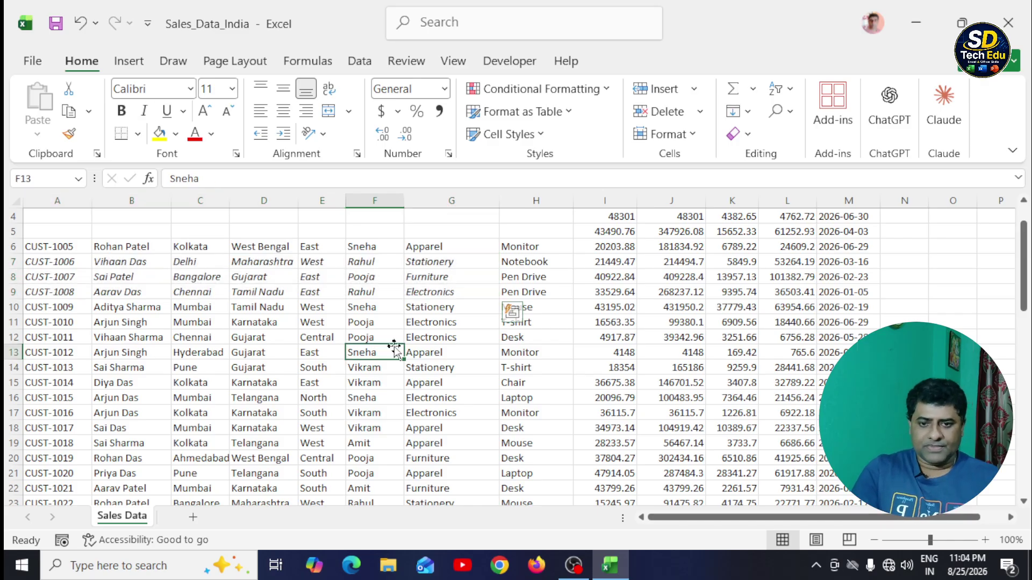
Increase the font size of the italic records in A7:G9 to 16
drag(32, 264, 433, 295)
click(207, 112)
click(207, 112)
click(207, 112)
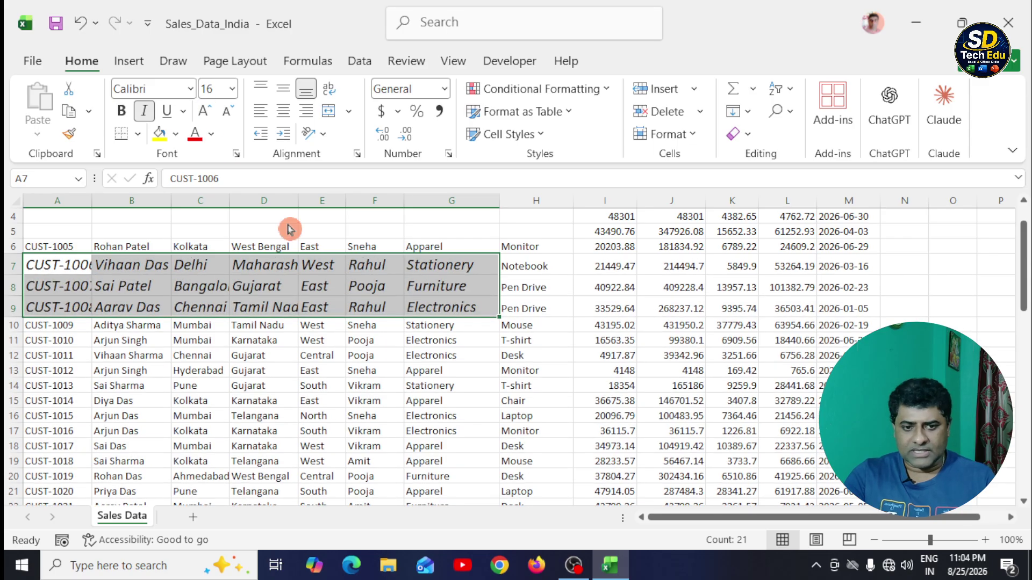
click(452, 401)
Autofit the widths of columns A to D so the enlarged customer, city and state text fits
double_click(171, 200)
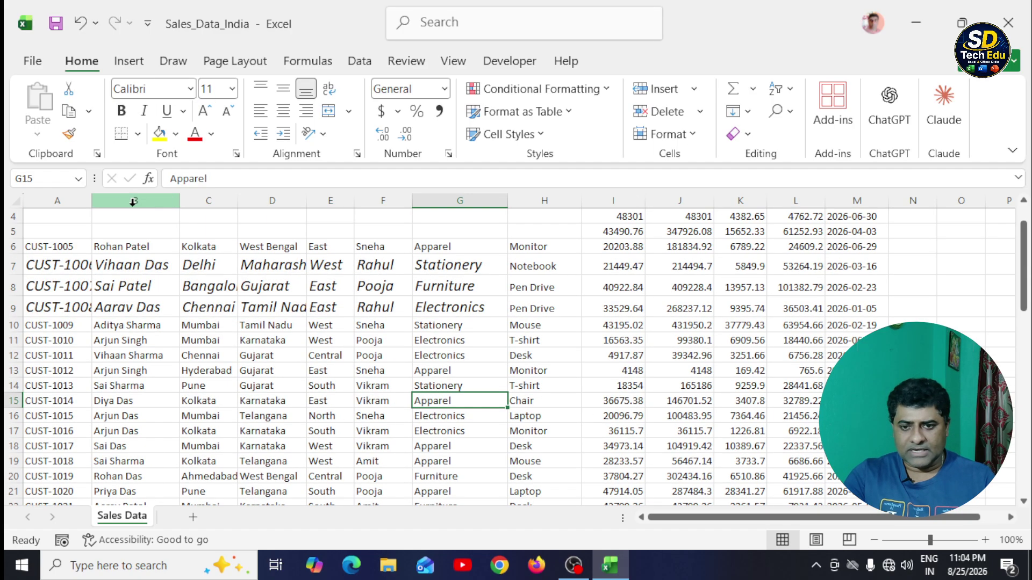
double_click(91, 200)
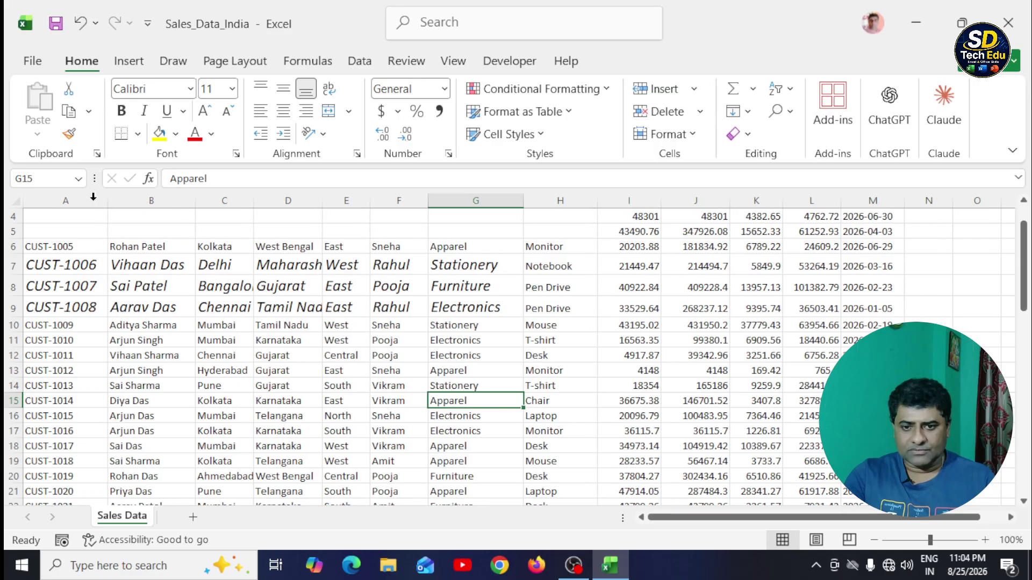
double_click(254, 201)
double_click(344, 200)
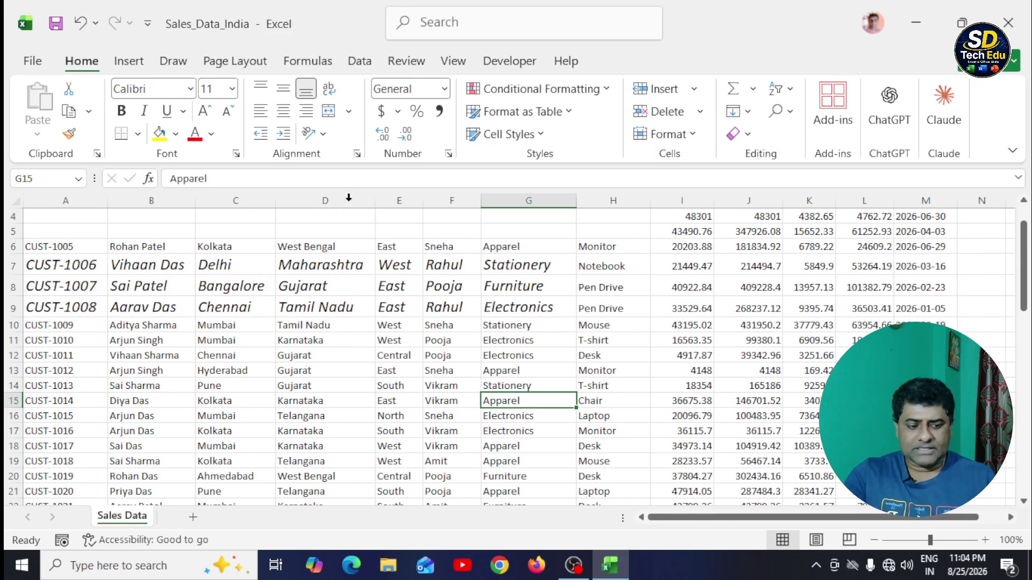
click(499, 316)
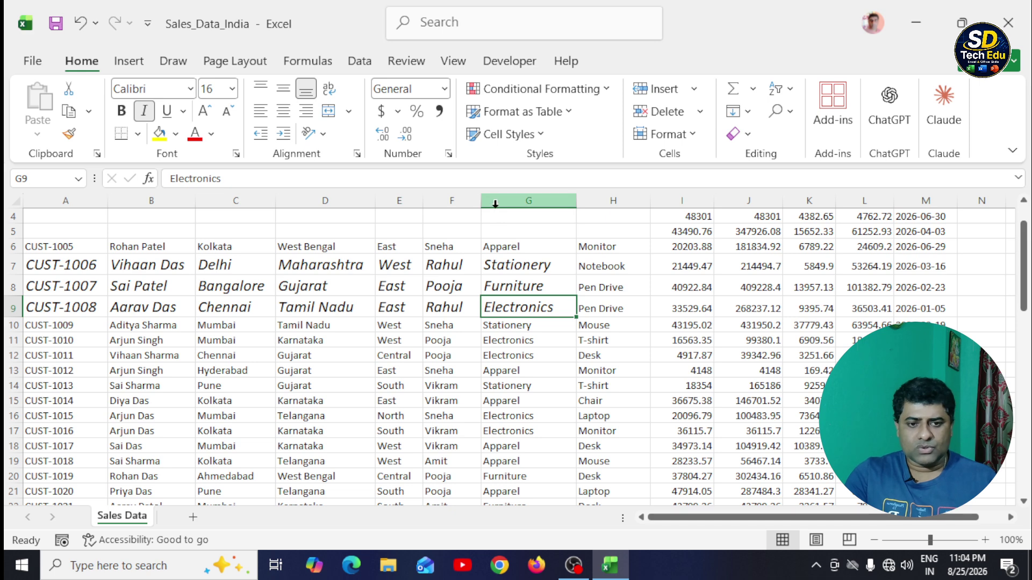
click(483, 384)
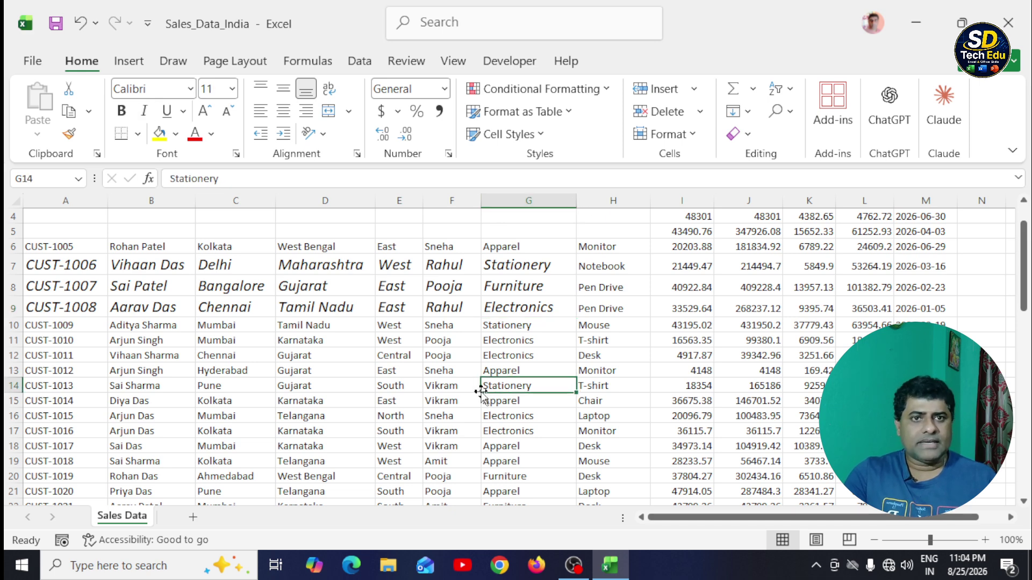
scroll(481, 391, down, 1)
scroll(482, 392, down, 3)
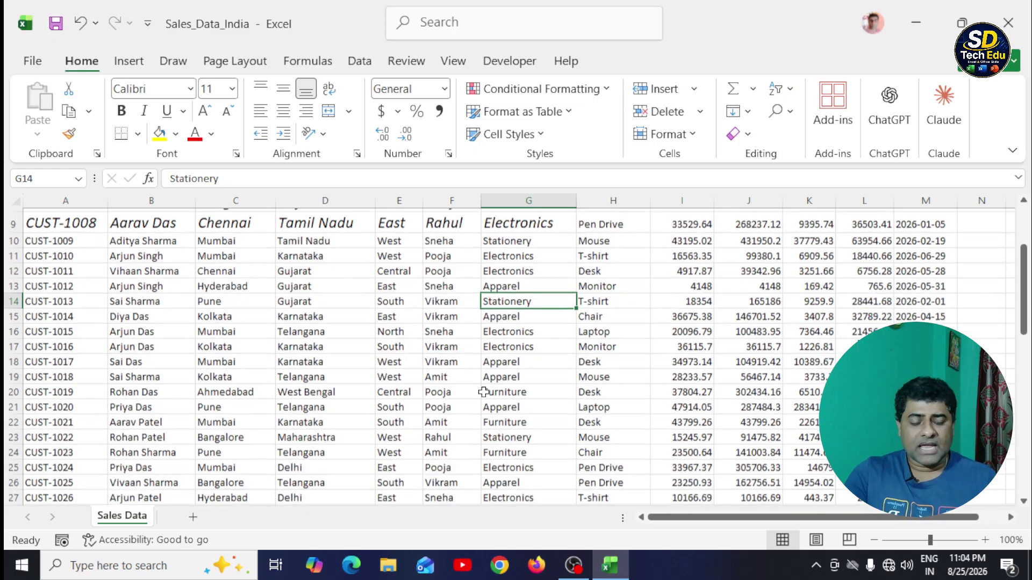
scroll(487, 394, up, 5)
scroll(487, 394, up, 1)
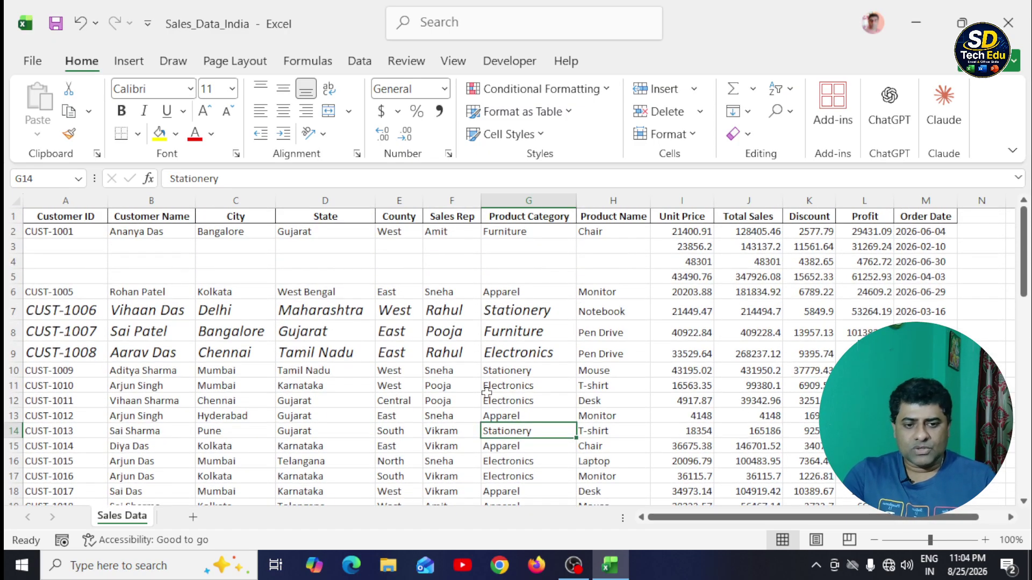
scroll(487, 392, down, 3)
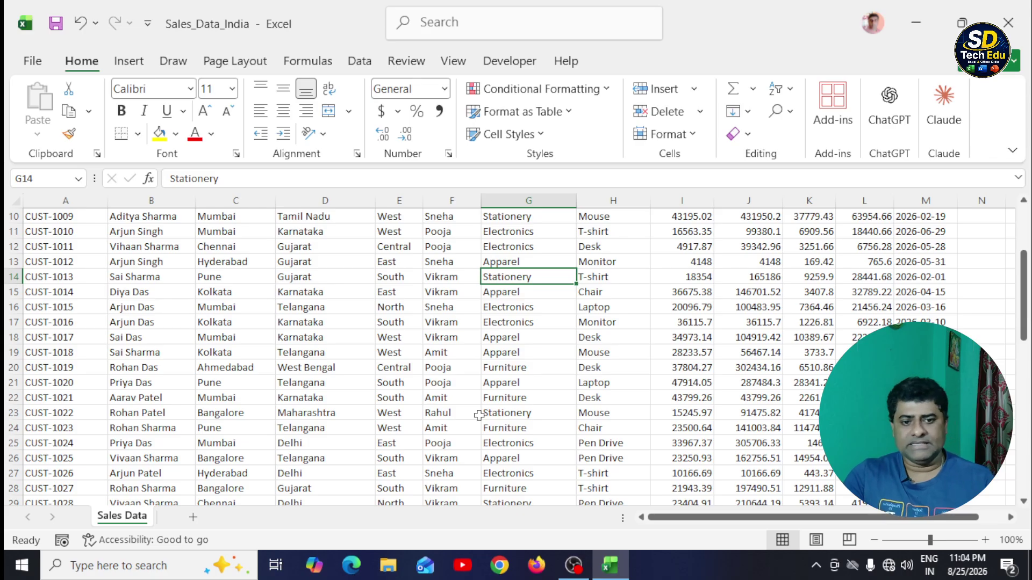
scroll(479, 415, down, 3)
scroll(478, 415, up, 3)
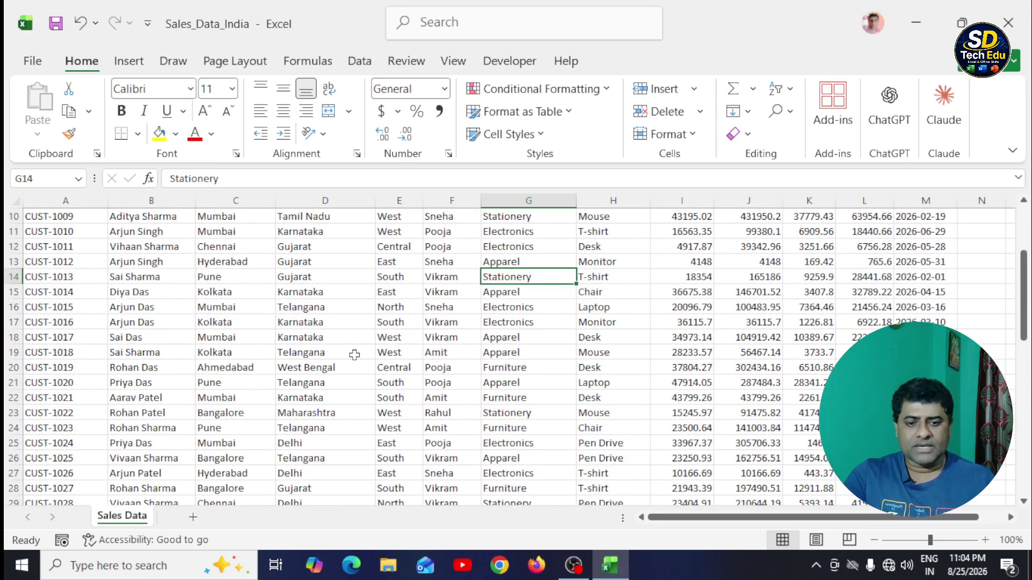
scroll(209, 379, up, 3)
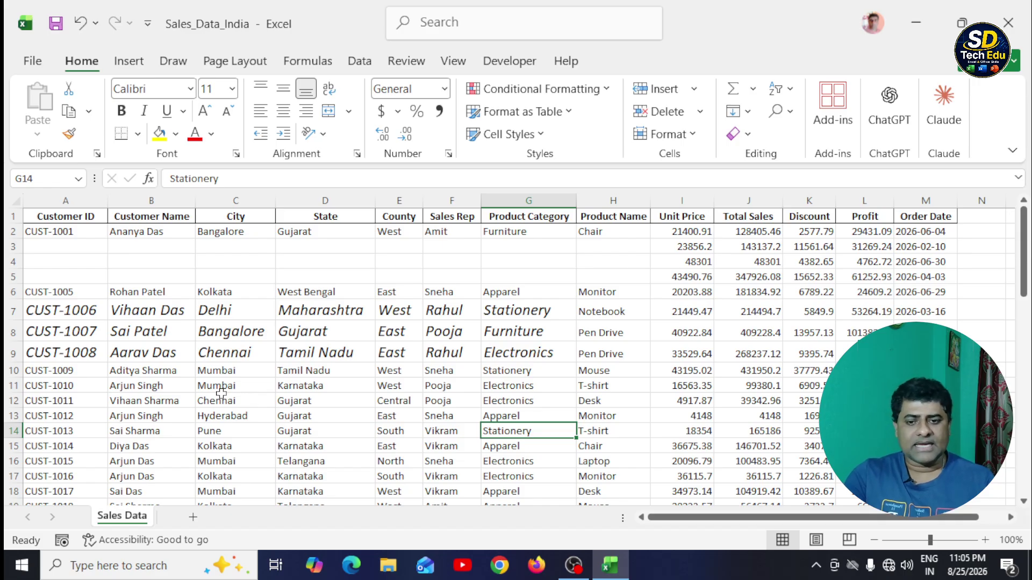
scroll(228, 395, down, 2)
scroll(228, 396, up, 2)
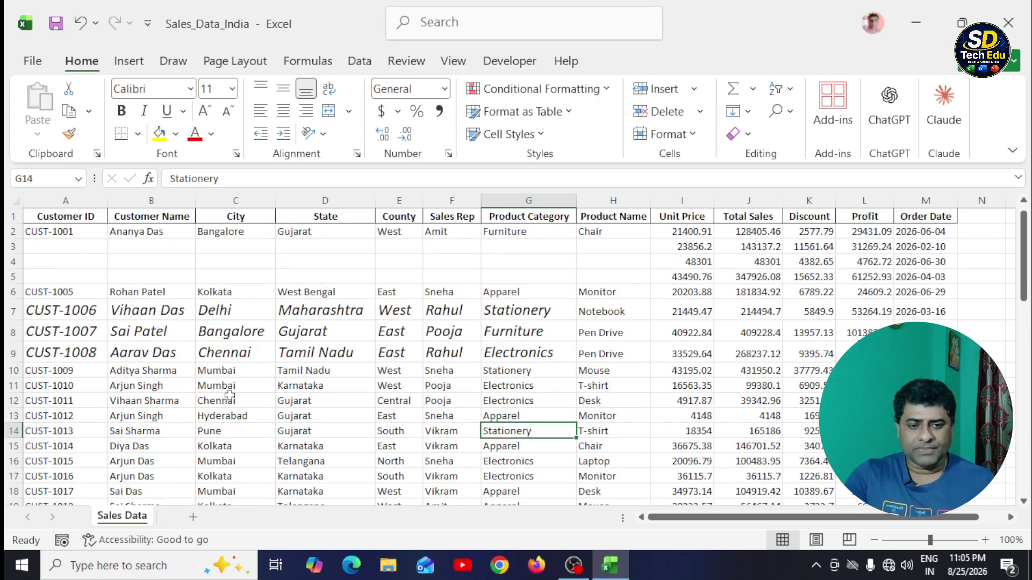
click(47, 232)
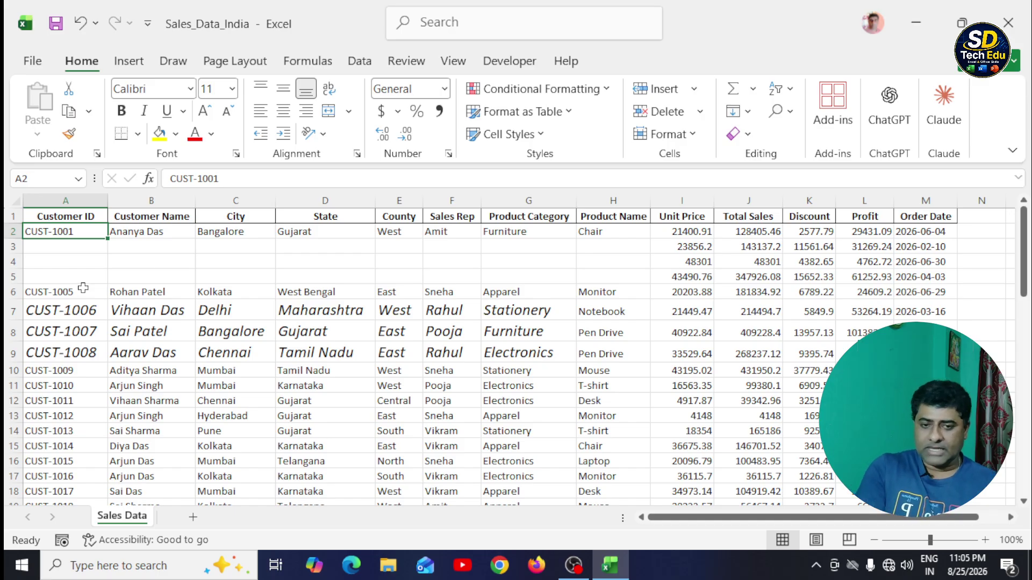
key(ctrl+k)
drag(204, 223, 331, 221)
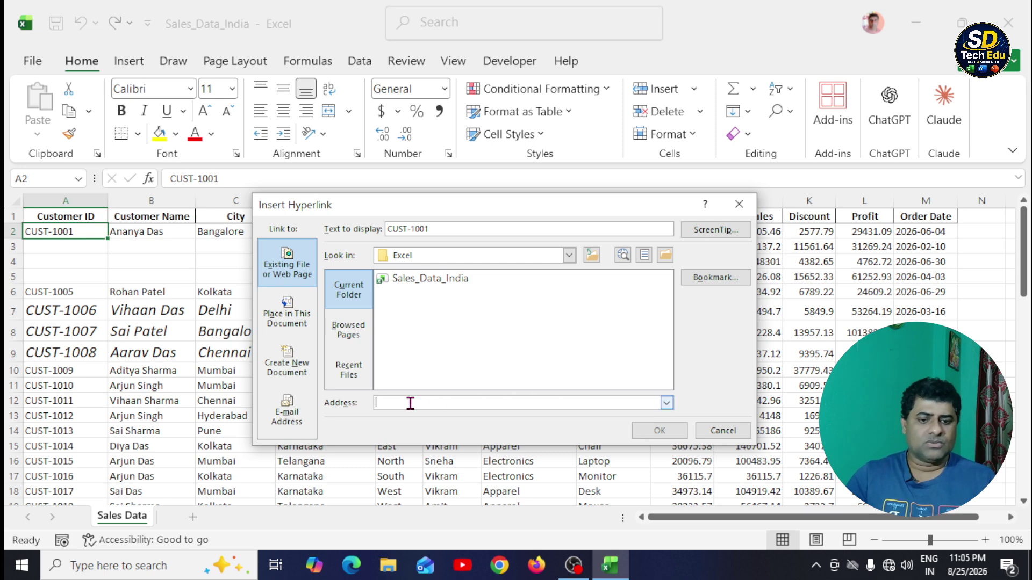
text(www)
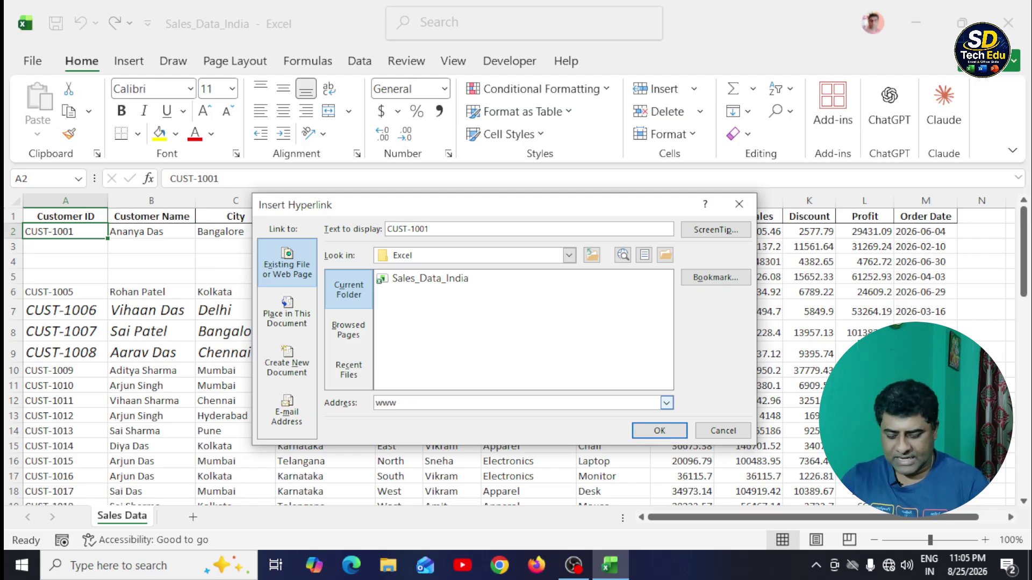
text(.google.com)
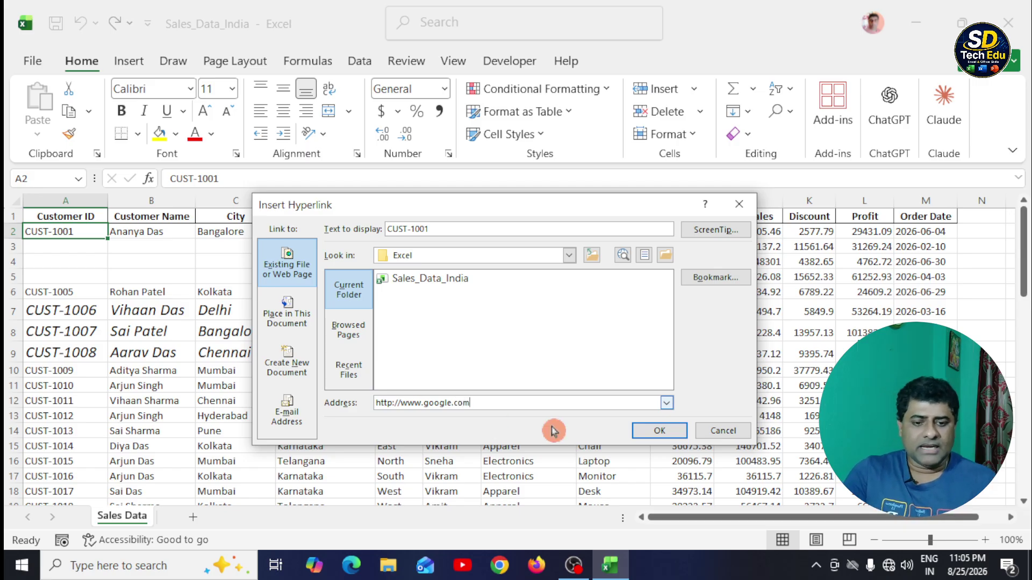
click(660, 431)
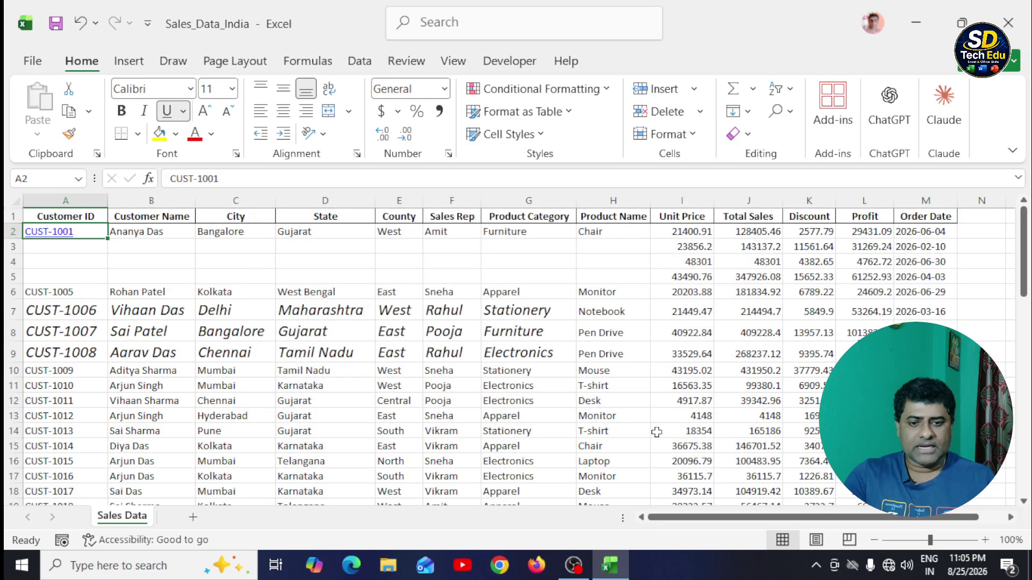
click(167, 274)
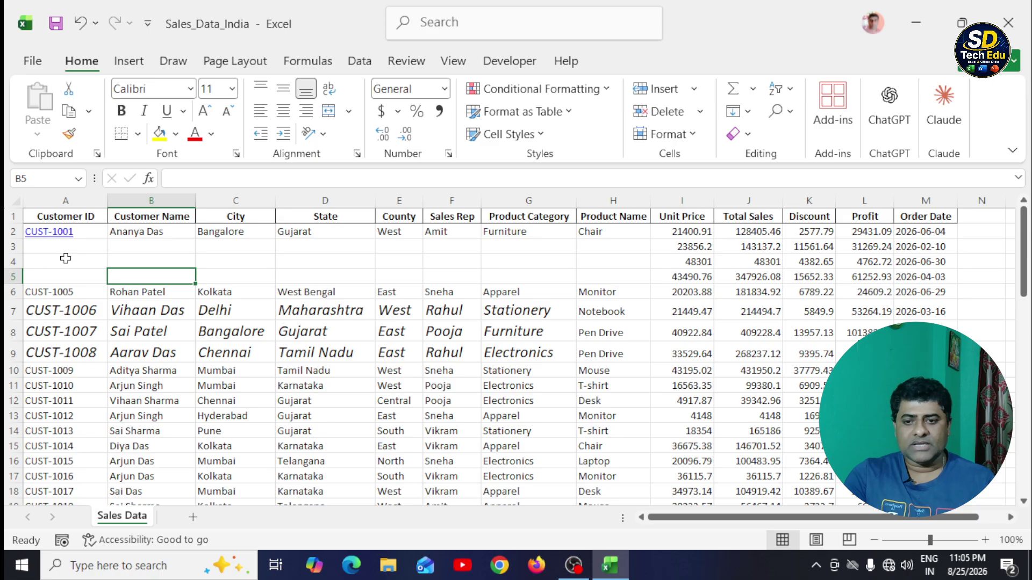
Increase the font size of cells A1:A3 by four increments and autofit the width of column A
drag(59, 217, 59, 248)
click(204, 112)
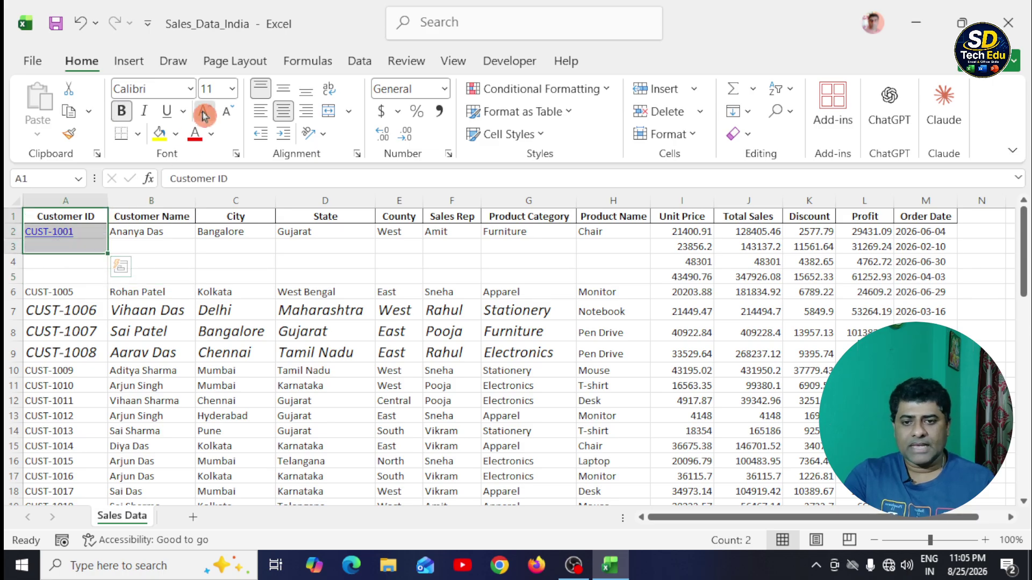
click(204, 111)
click(205, 111)
click(204, 111)
click(235, 266)
double_click(108, 200)
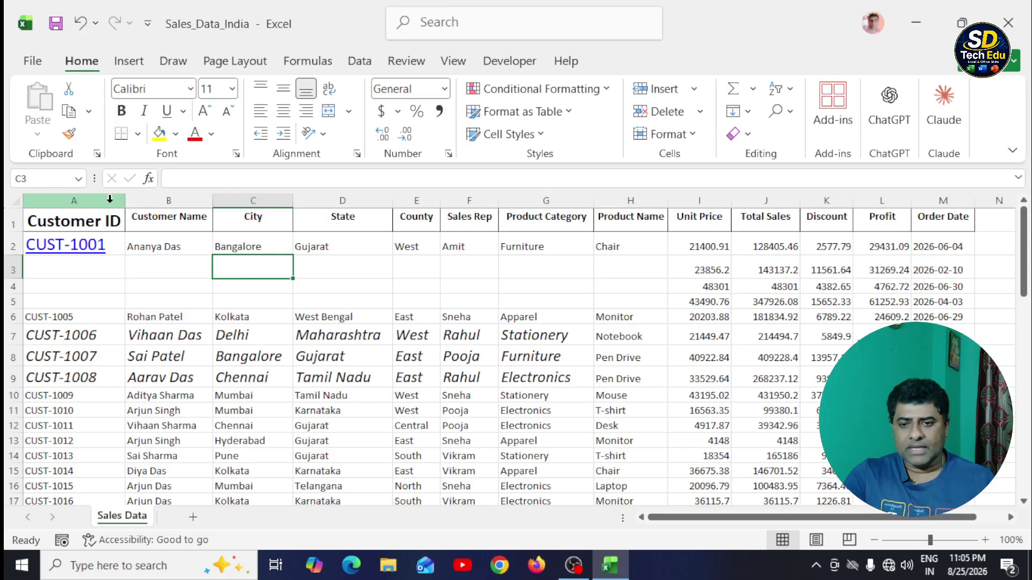
Check the web address that the hyperlink in cell A2 points to
click(161, 356)
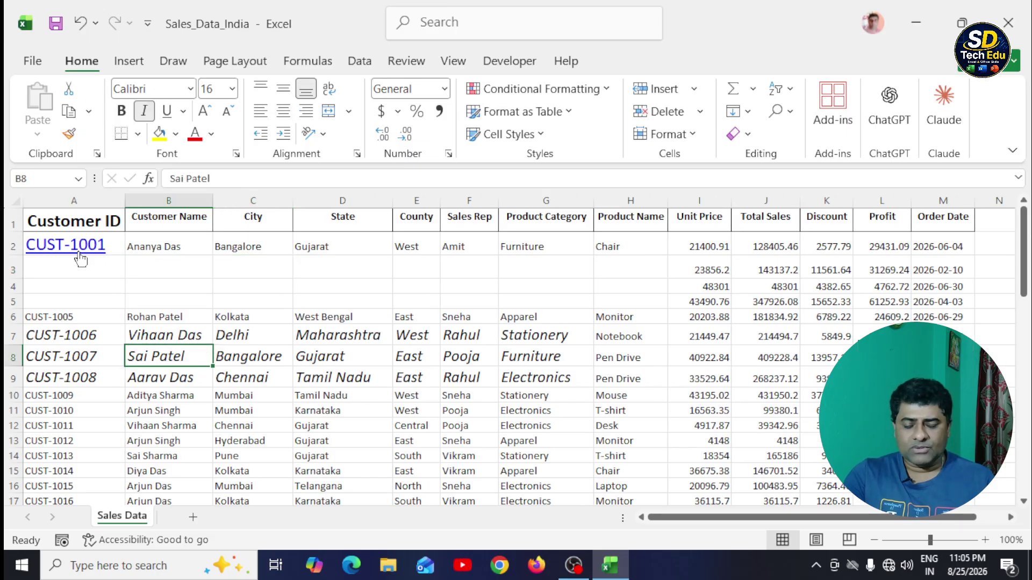
mouse_move(80, 258)
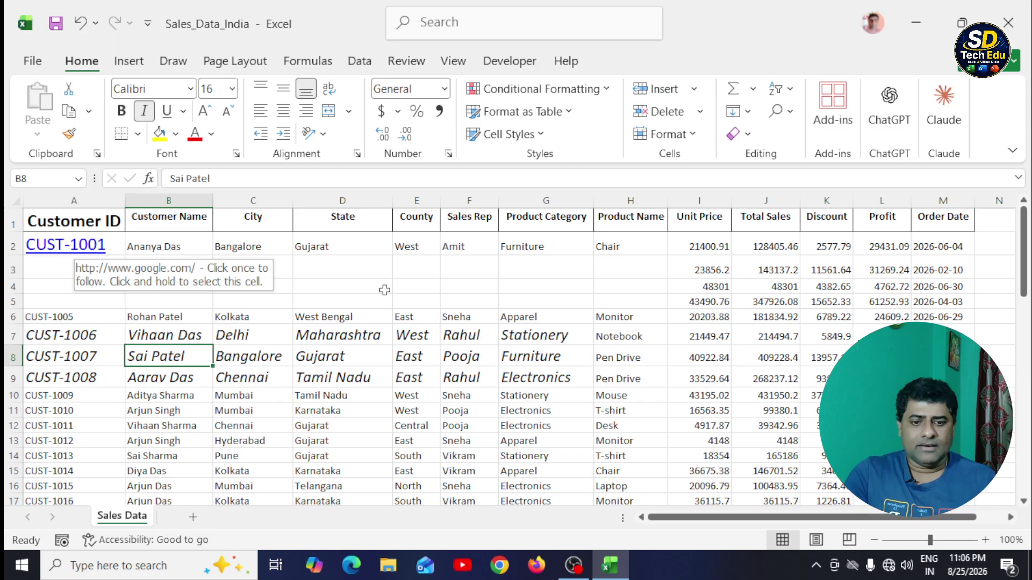
scroll(345, 337, down, 1)
scroll(345, 337, up, 1)
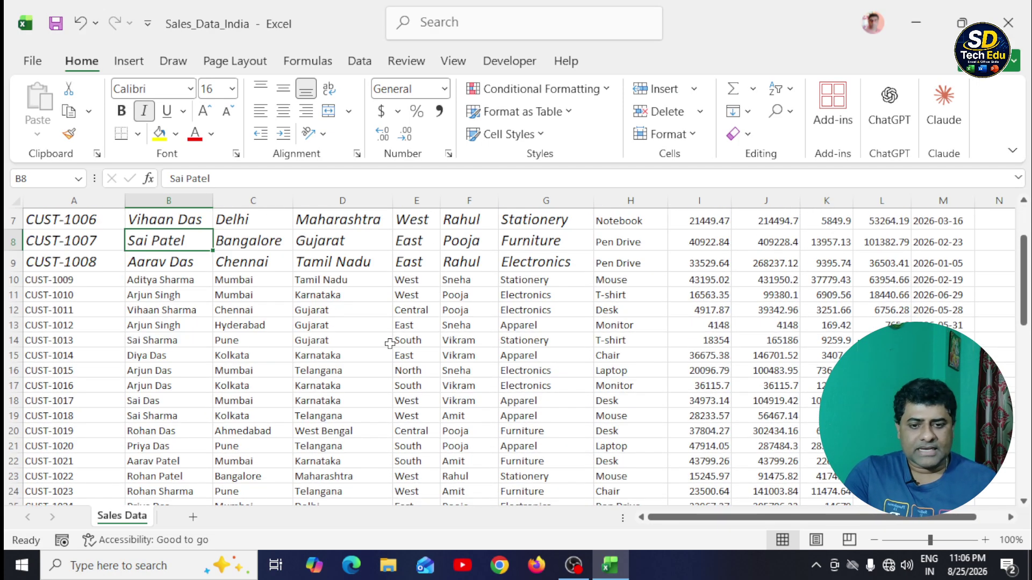
drag(40, 280, 409, 398)
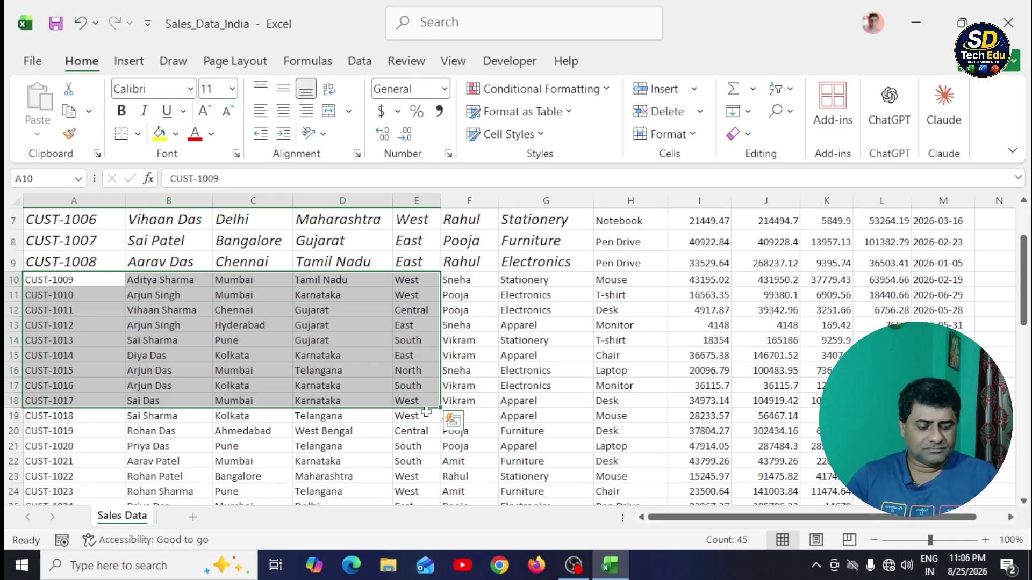
click(497, 374)
click(349, 312)
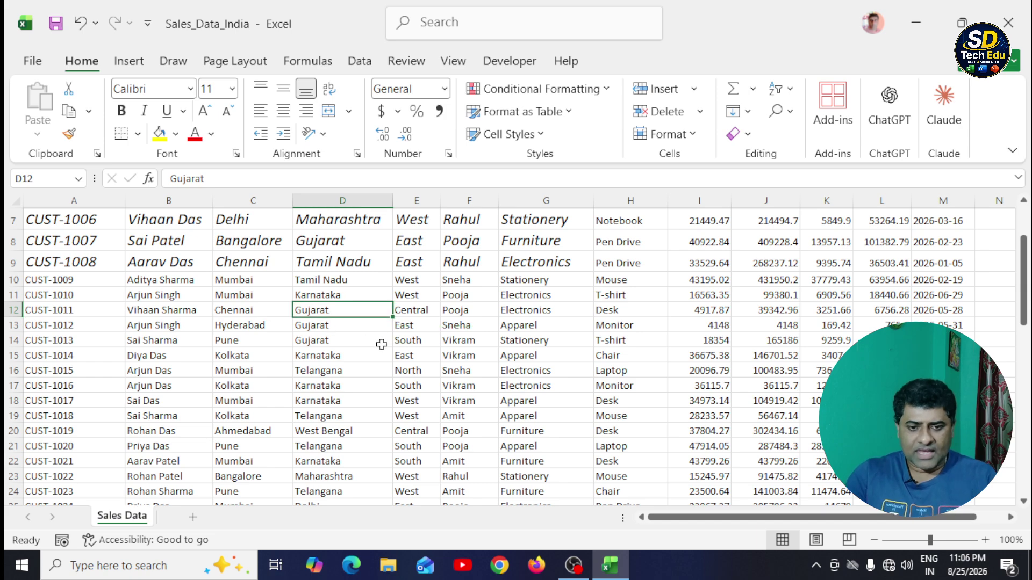
scroll(400, 345, up, 1)
click(464, 353)
scroll(441, 361, down, 1)
click(333, 359)
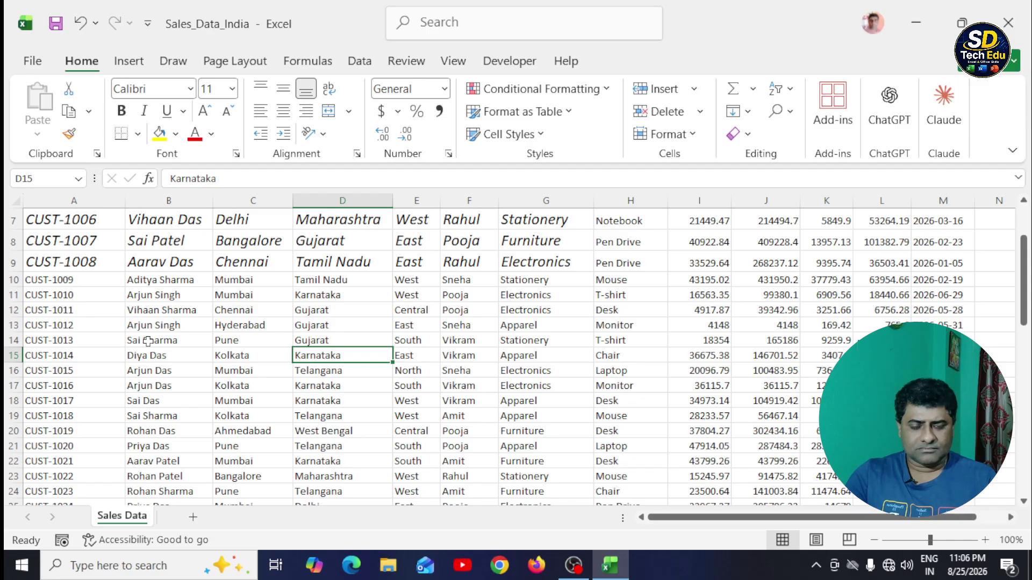
click(160, 327)
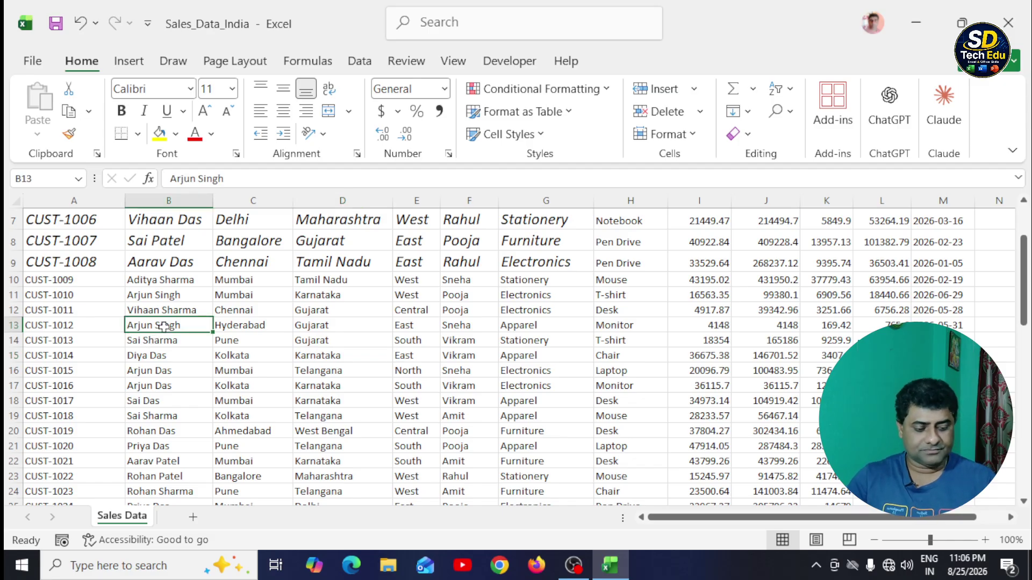
click(574, 566)
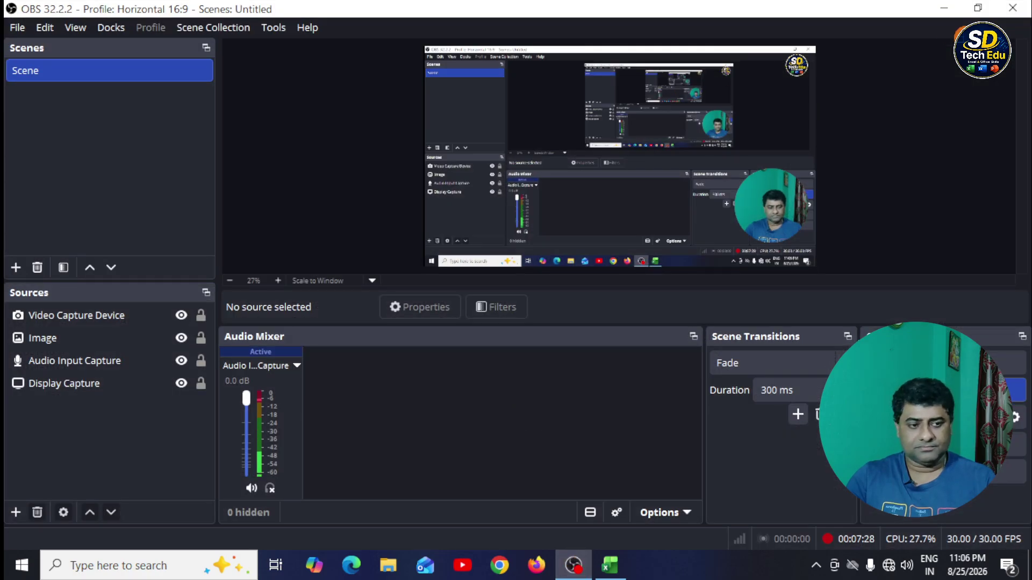
key(alt+Tab)
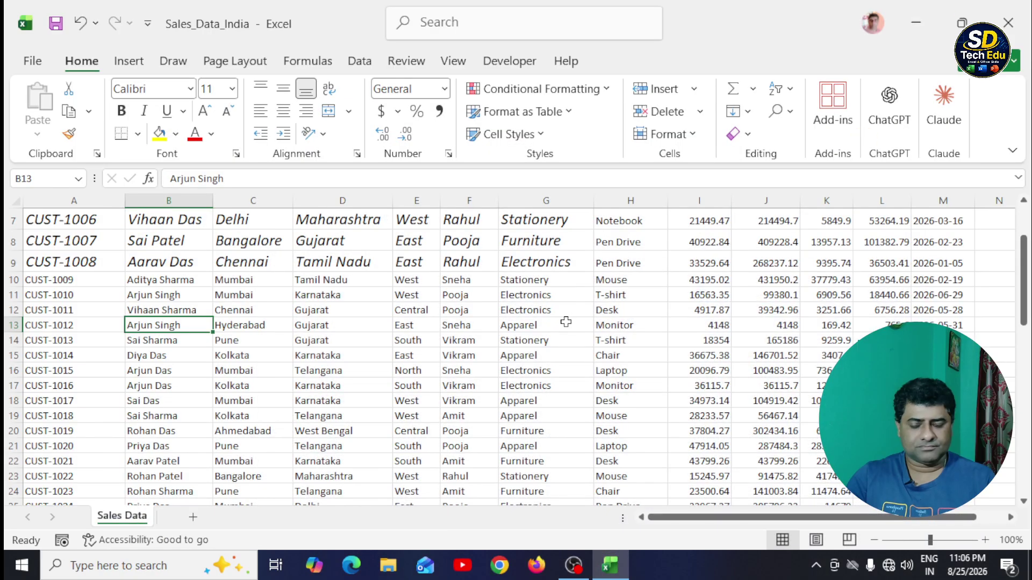
click(470, 329)
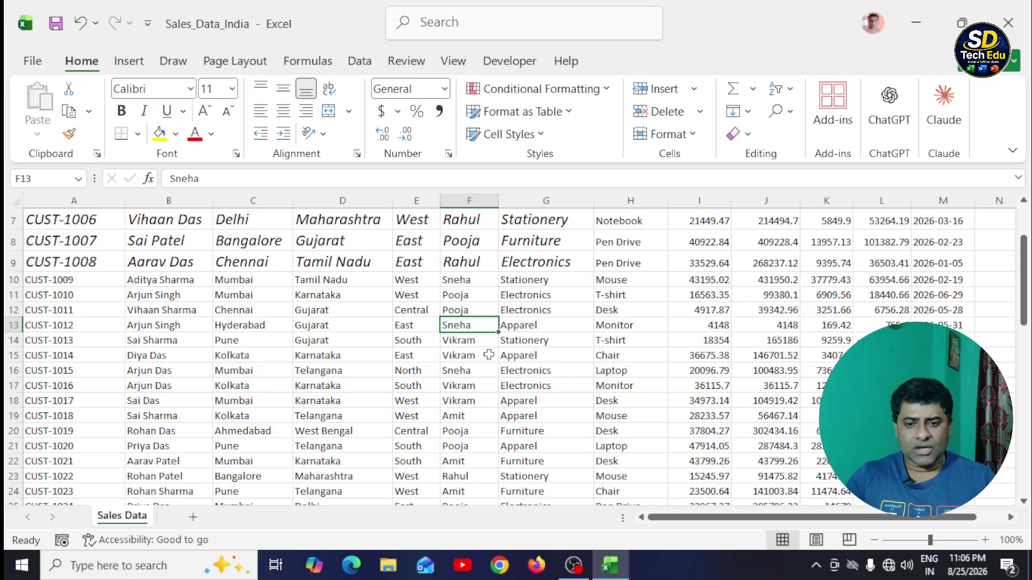
Convert the range A12:F19 into a table without marking its first row as headers
drag(80, 310, 461, 408)
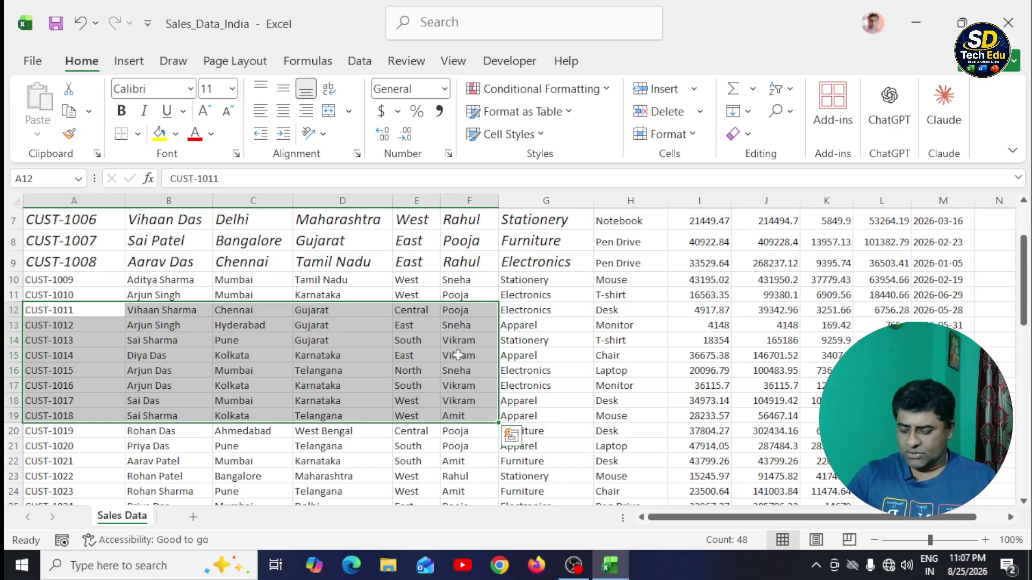
key(ctrl+t)
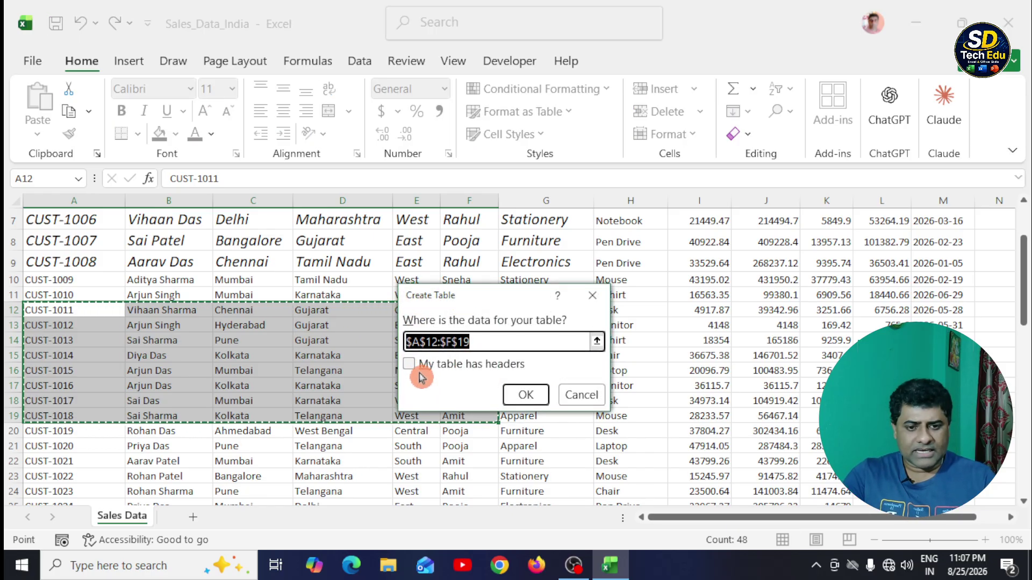
click(524, 393)
click(533, 355)
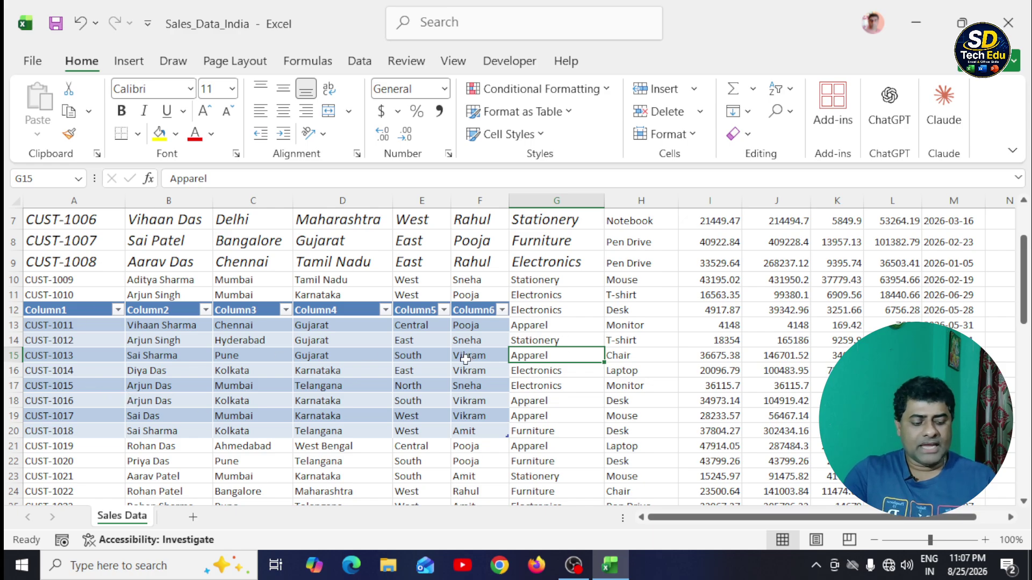
scroll(468, 358, down, 2)
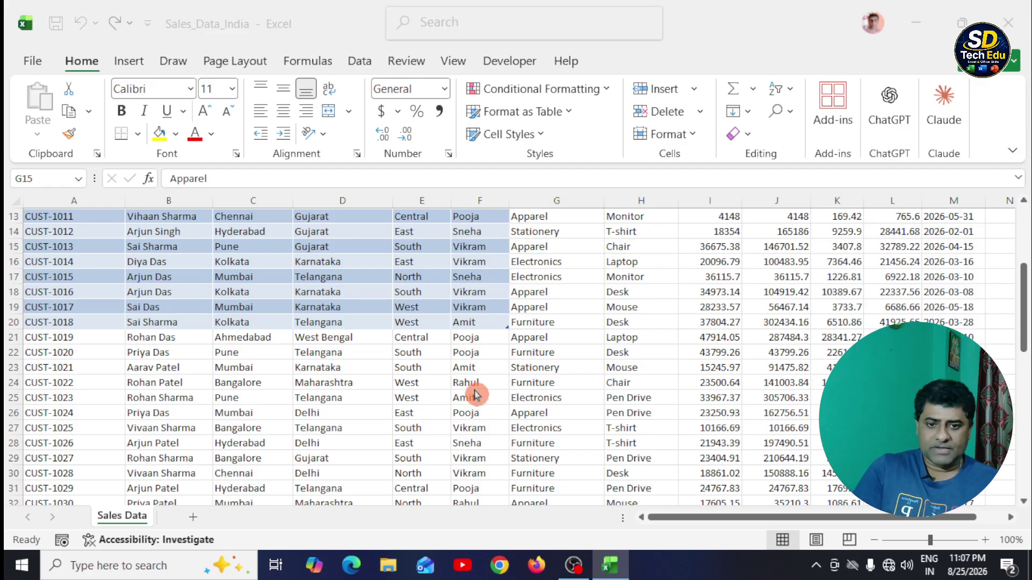
Create a new blank workbook and close it again, doing this twice
key(ctrl+n)
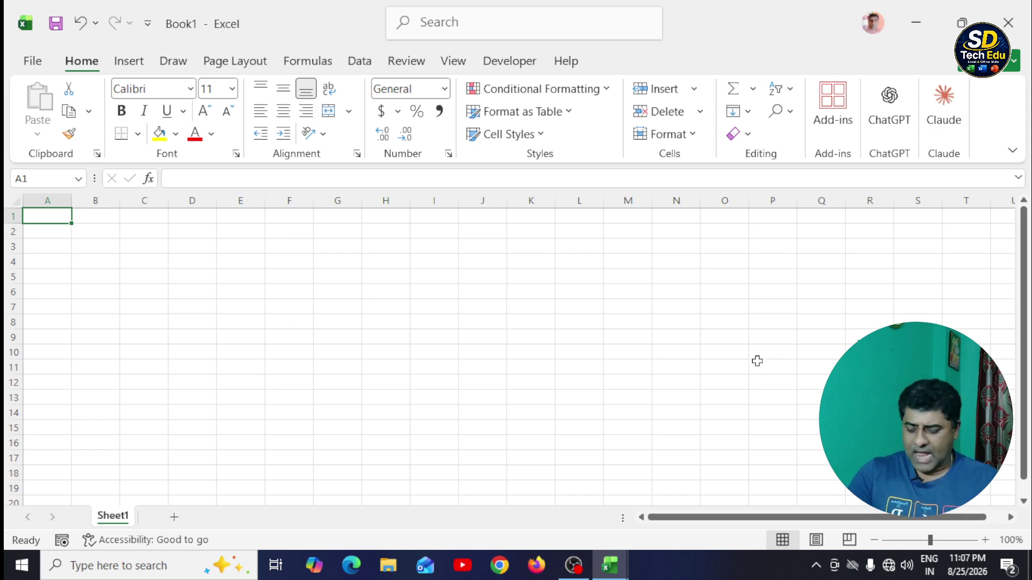
key(ctrl+w)
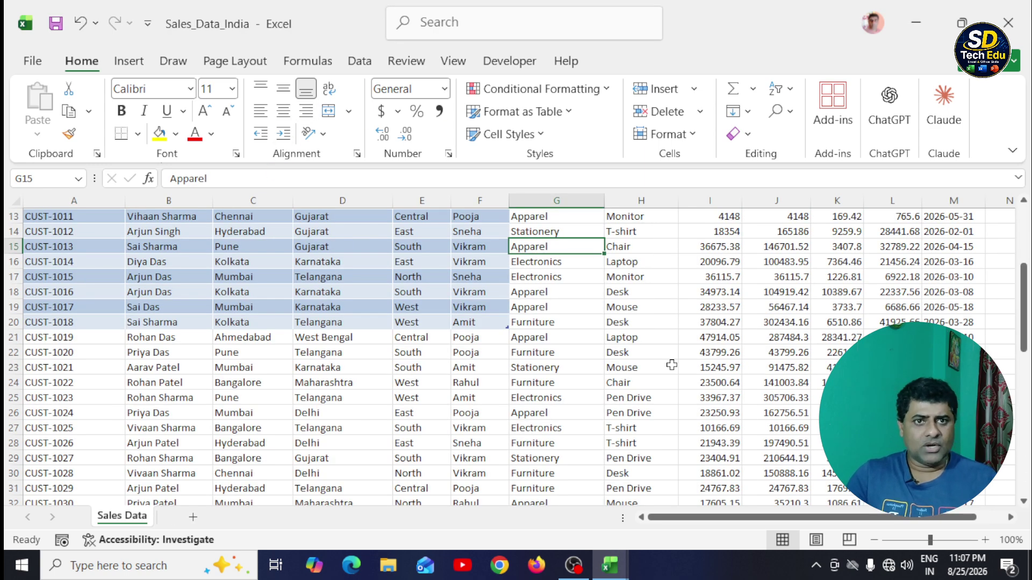
key(ctrl+n)
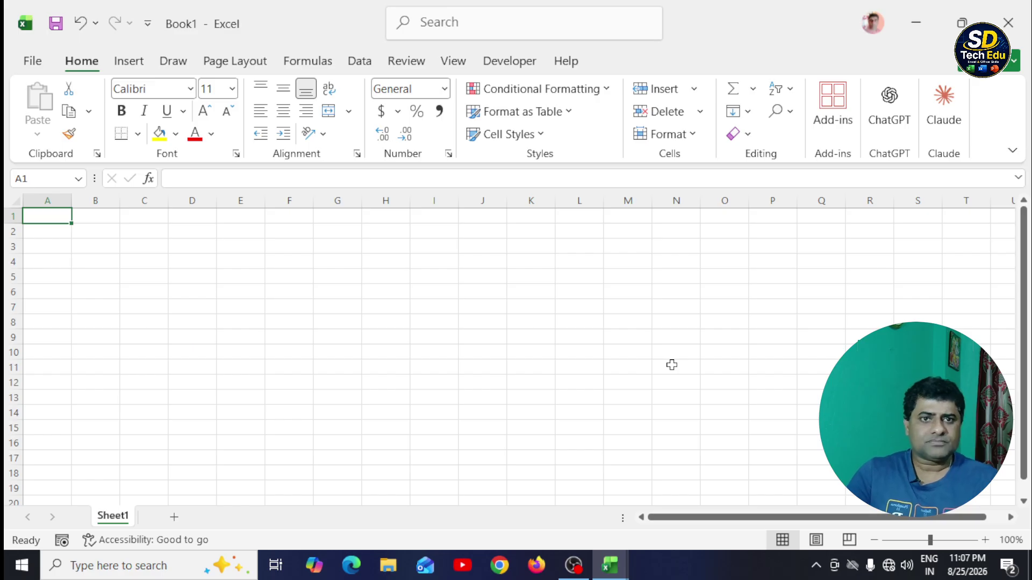
key(ctrl+w)
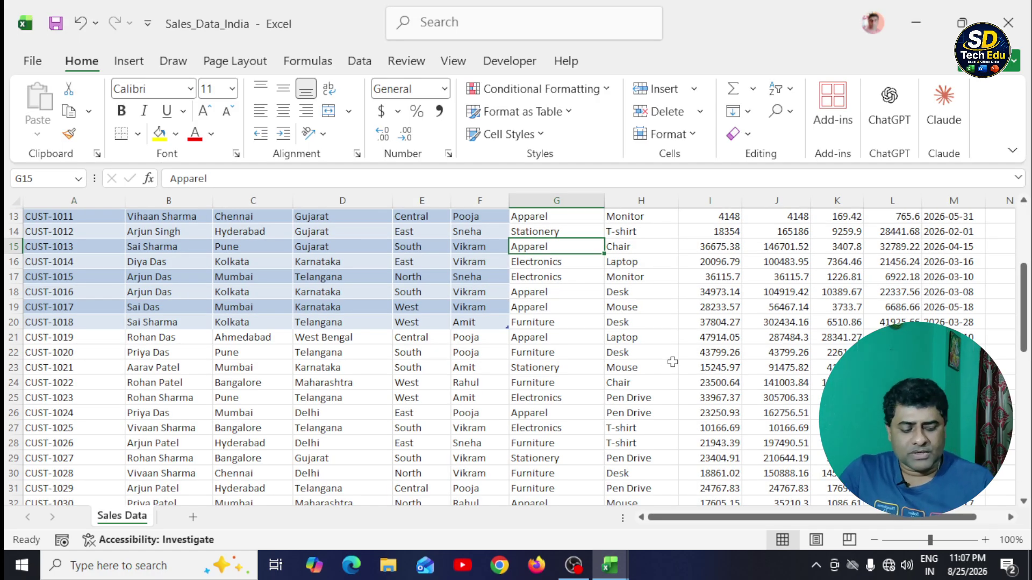
scroll(673, 361, down, 1)
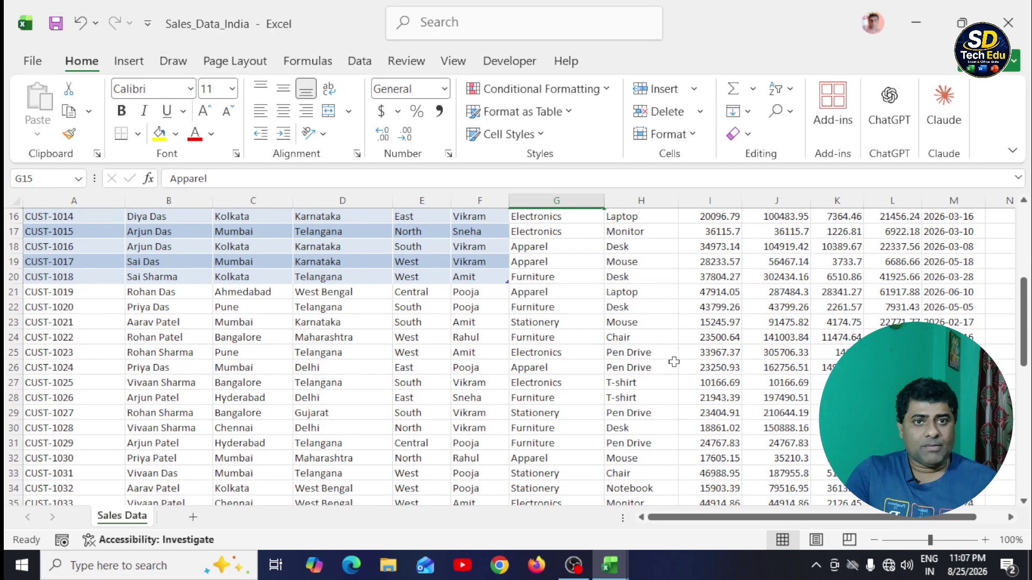
scroll(674, 362, up, 5)
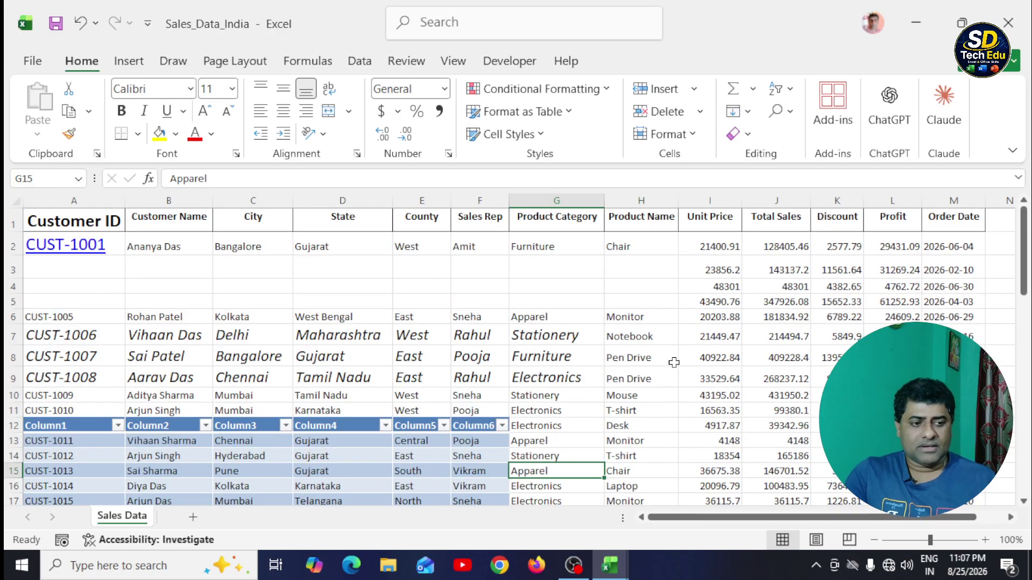
scroll(674, 362, down, 3)
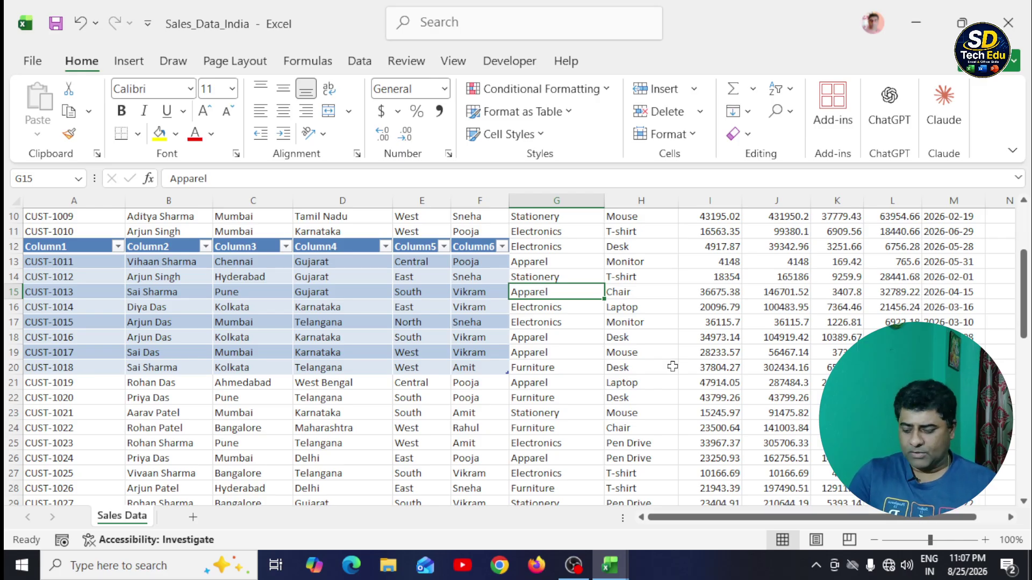
Create a new blank workbook and keep its empty sheet open
key(ctrl+n)
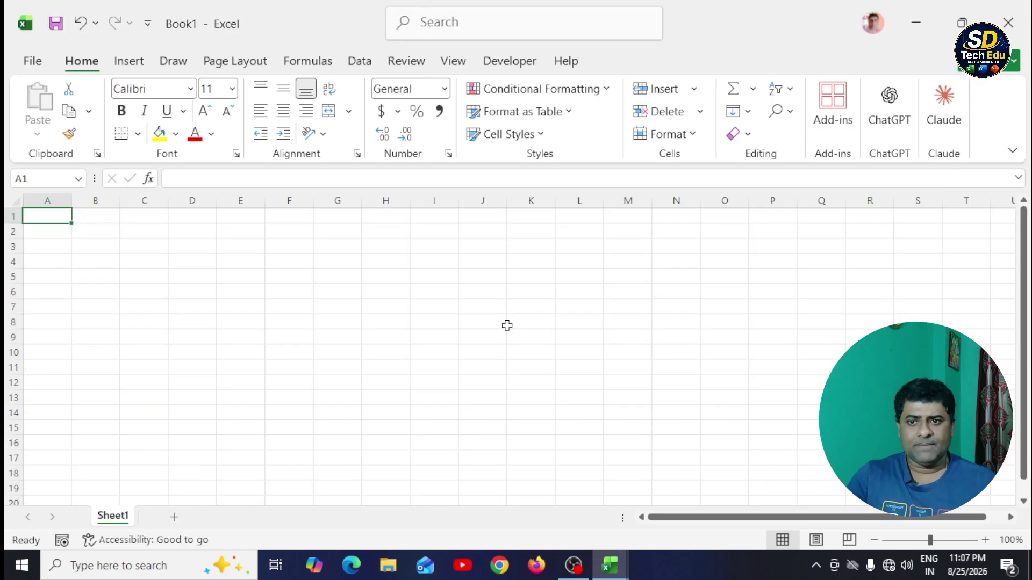
click(32, 61)
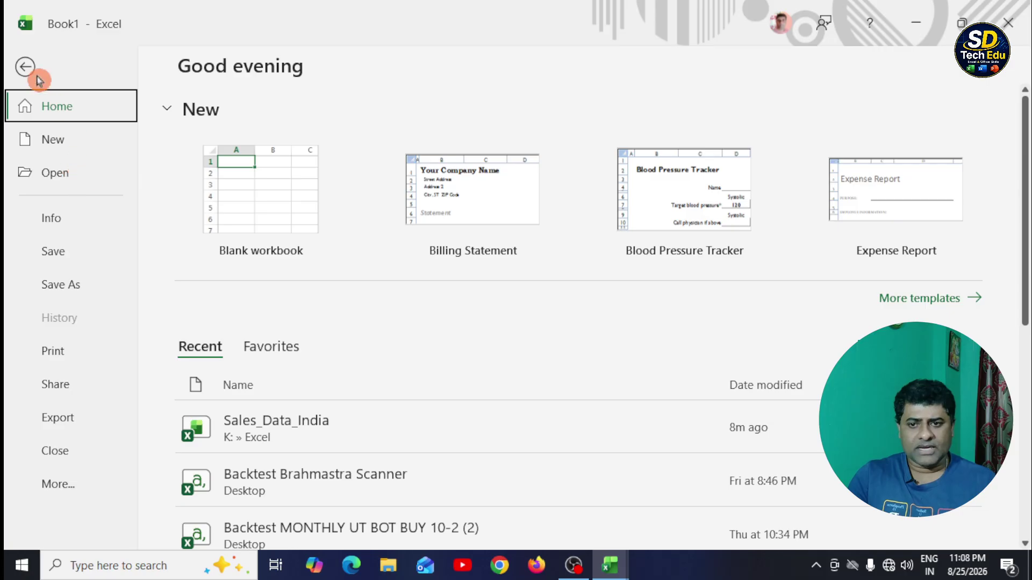
click(25, 67)
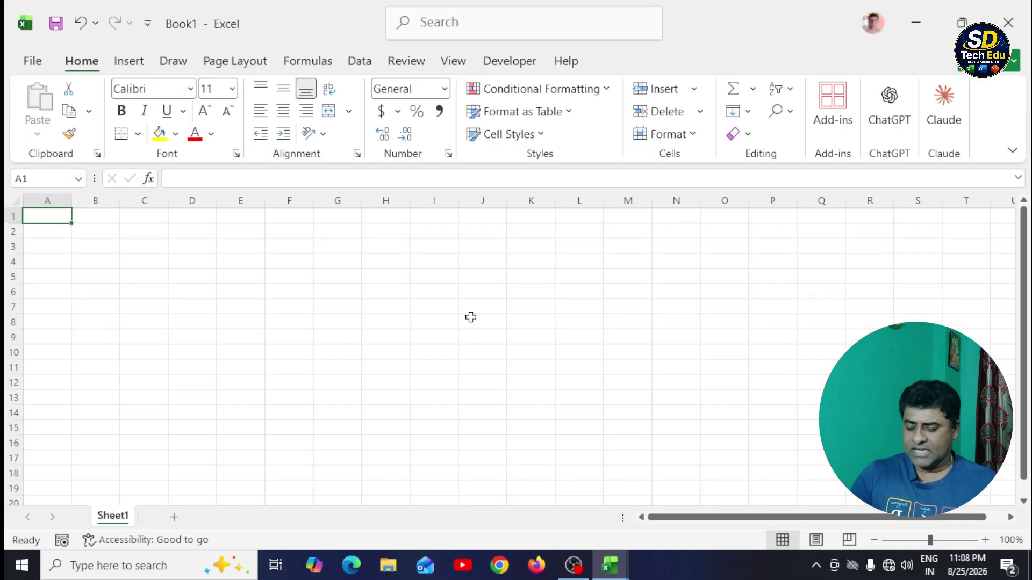
Open the Sales_Data_India workbook from the recently used workbooks
key(ctrl+o)
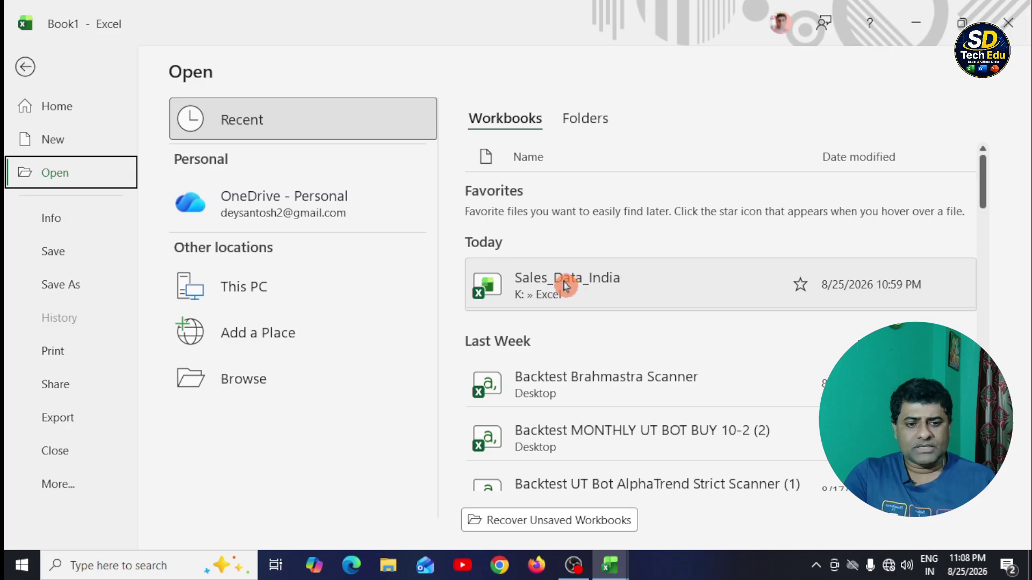
click(508, 285)
click(762, 365)
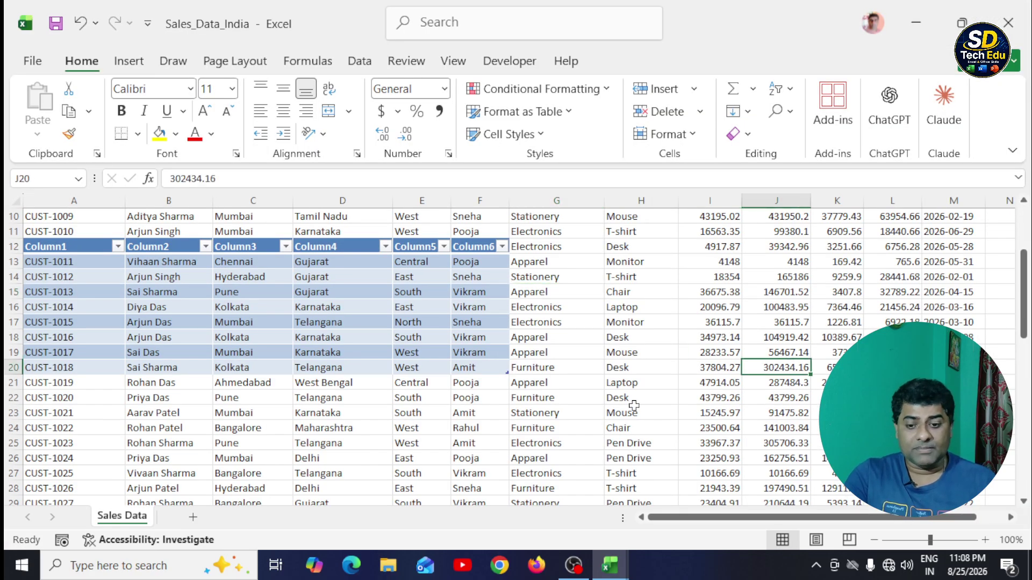
View the print preview of the Sales Data sheet and return to the worksheet without printing
scroll(632, 404, down, 2)
scroll(634, 404, up, 2)
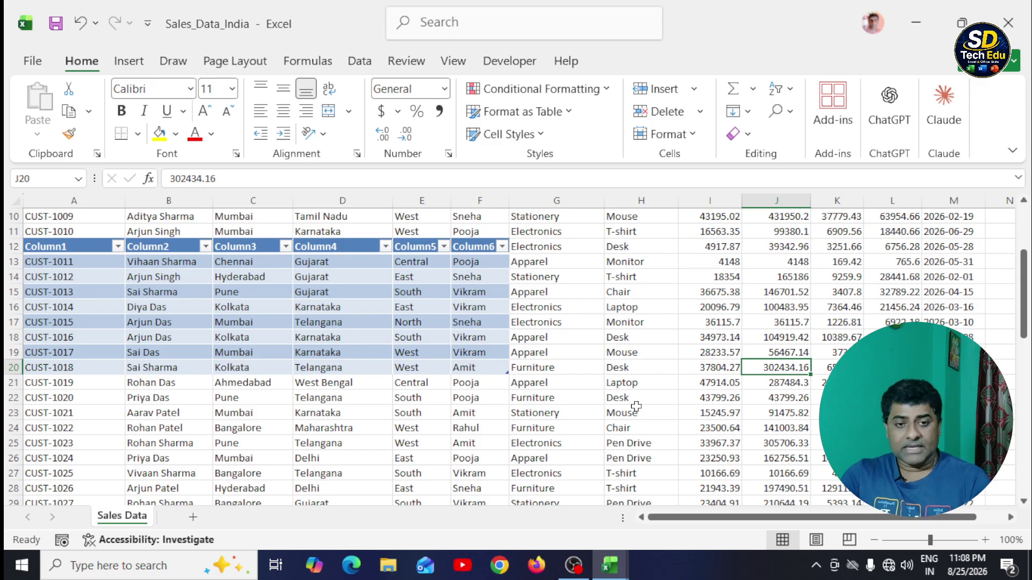
key(ctrl+p)
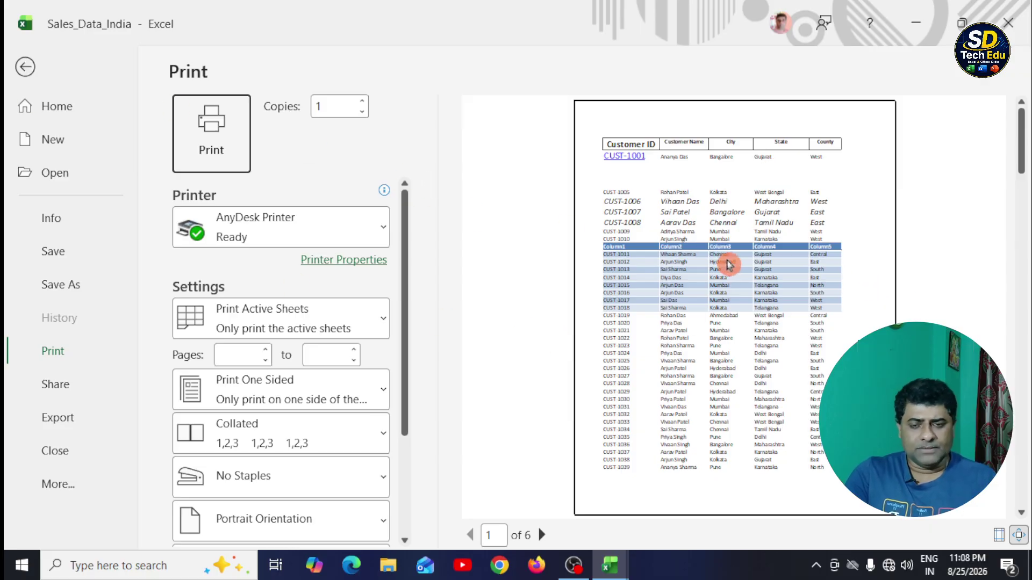
click(24, 69)
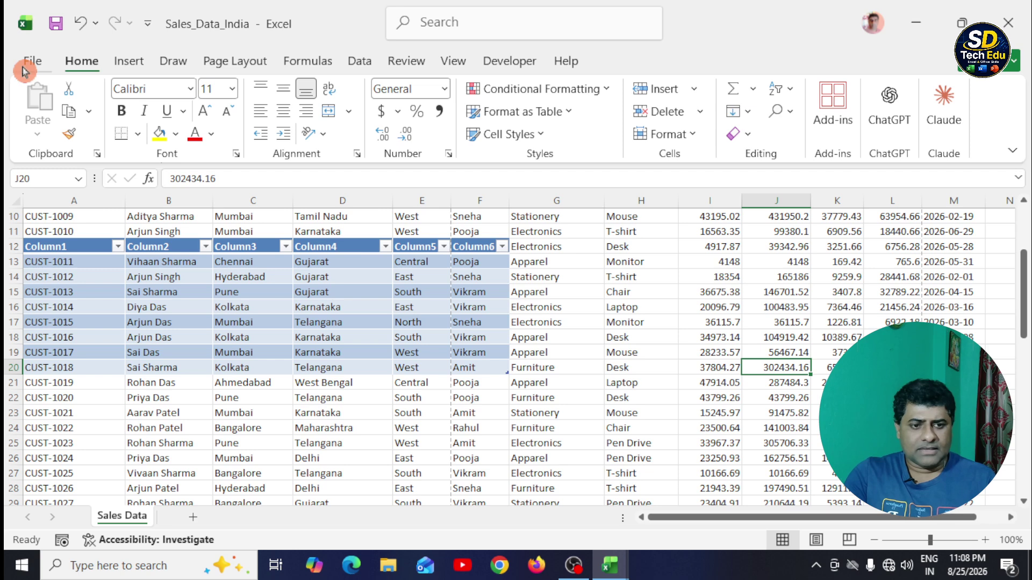
scroll(579, 344, down, 1)
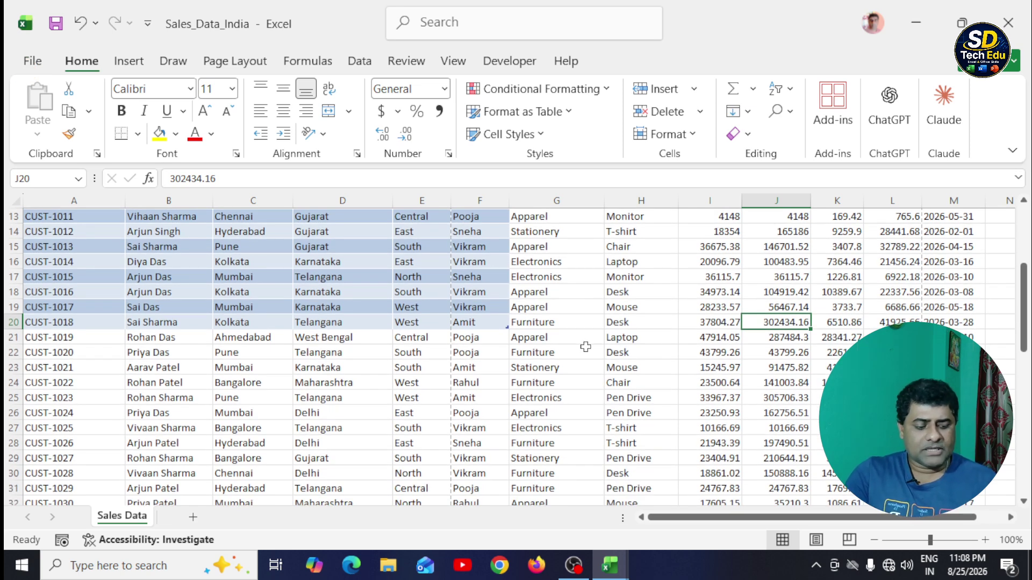
scroll(585, 347, down, 2)
scroll(585, 348, up, 2)
scroll(537, 350, down, 2)
drag(244, 279, 545, 348)
drag(144, 297, 301, 343)
click(396, 337)
scroll(396, 337, up, 1)
scroll(396, 337, down, 1)
Select the whole data block around cell D25 and preview its Quick Analysis data bars and clustered column charts, leaving without applying any
click(330, 309)
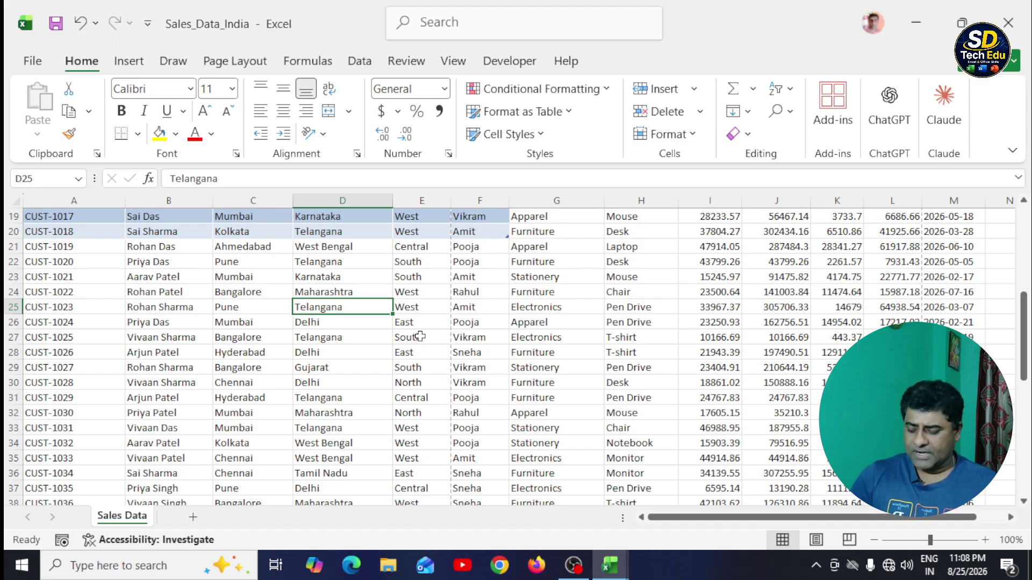
key(ctrl+a)
key(ctrl+q)
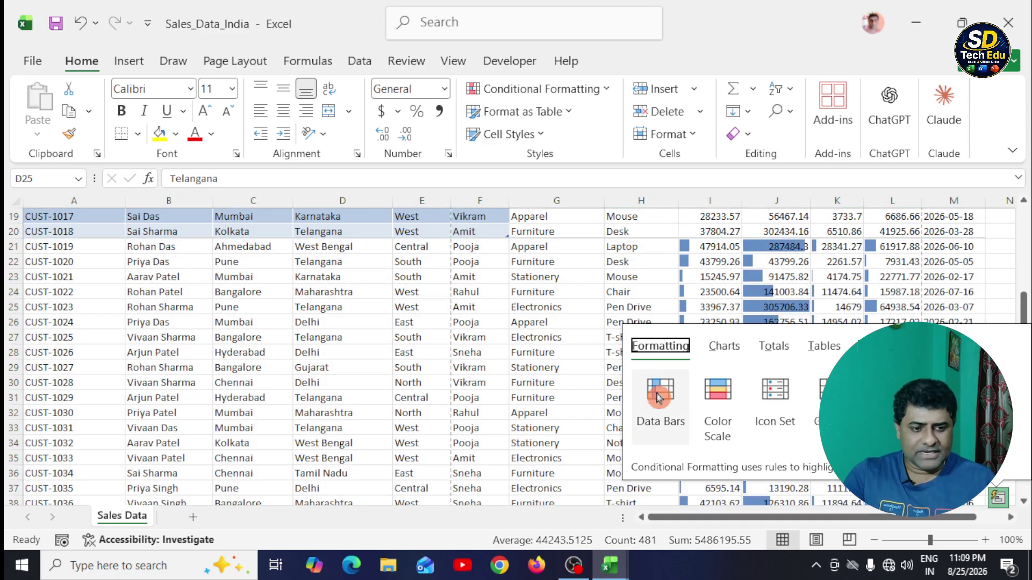
click(659, 398)
click(724, 346)
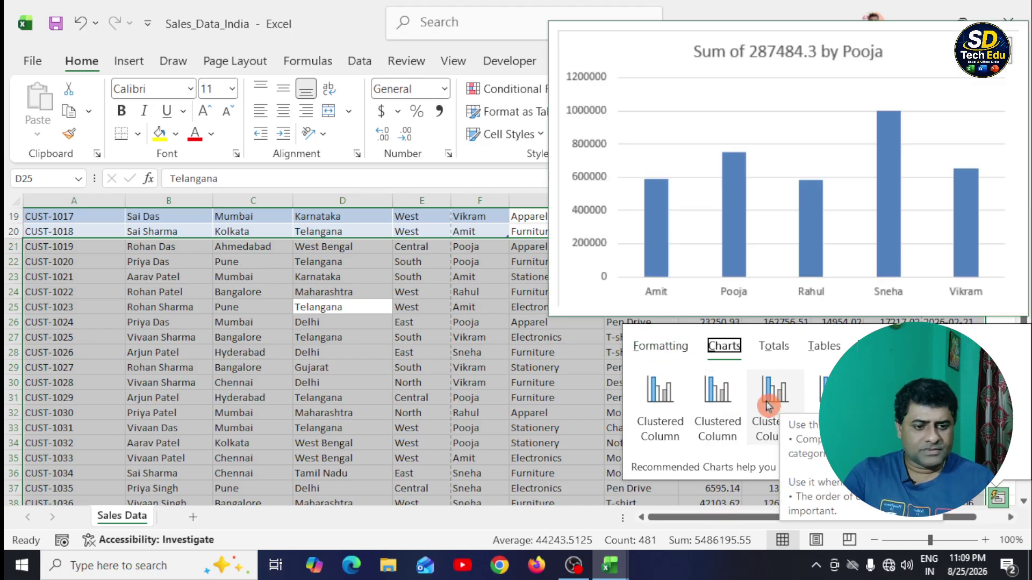
click(666, 349)
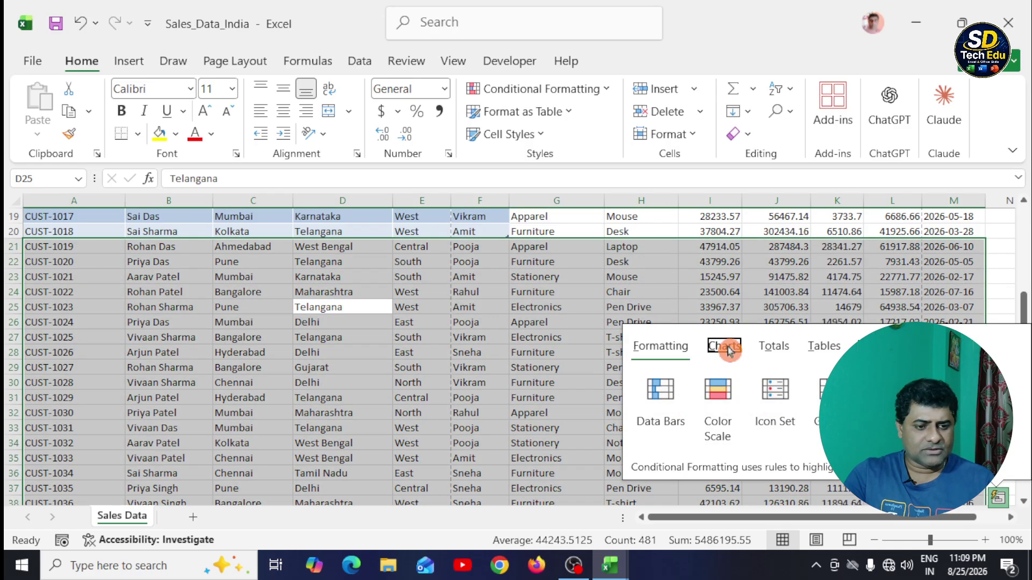
click(727, 347)
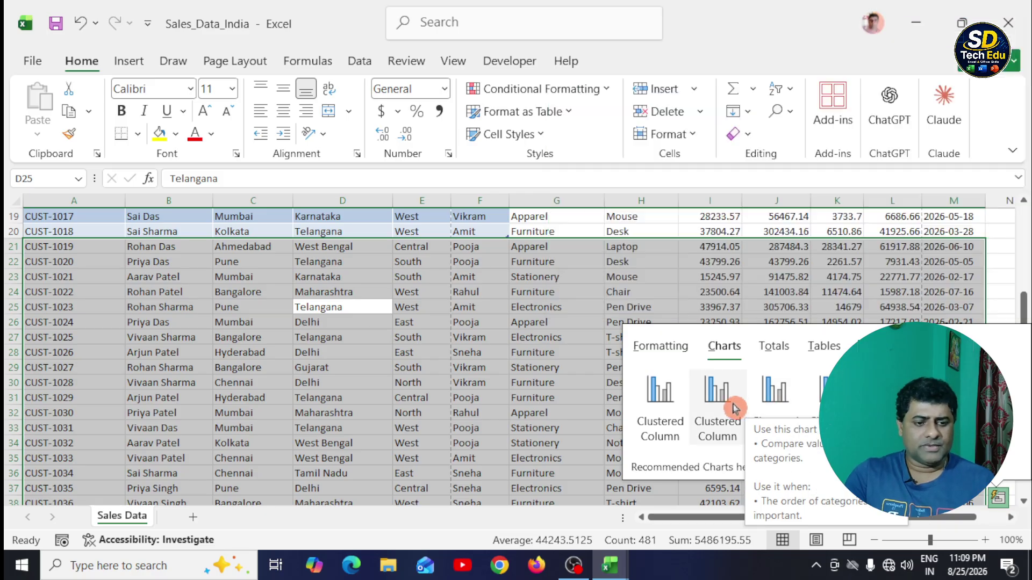
click(505, 381)
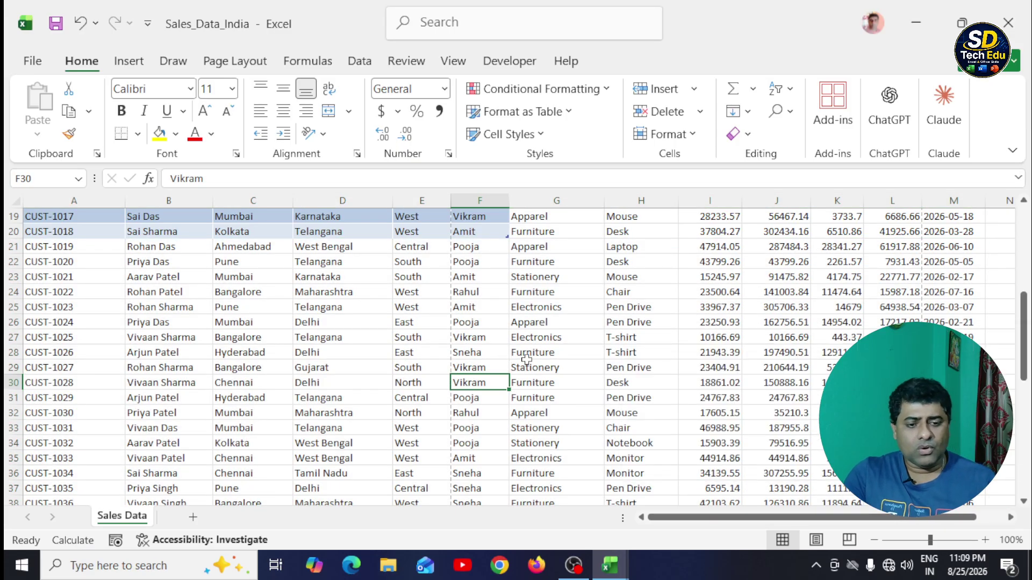
click(538, 324)
scroll(539, 324, up, 6)
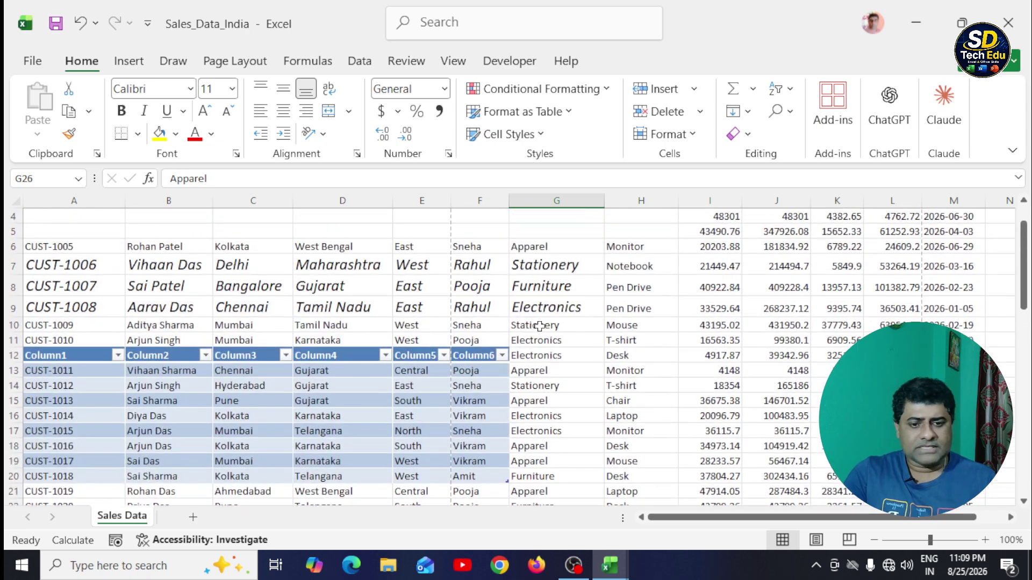
scroll(539, 325, down, 2)
drag(129, 258, 757, 399)
click(834, 353)
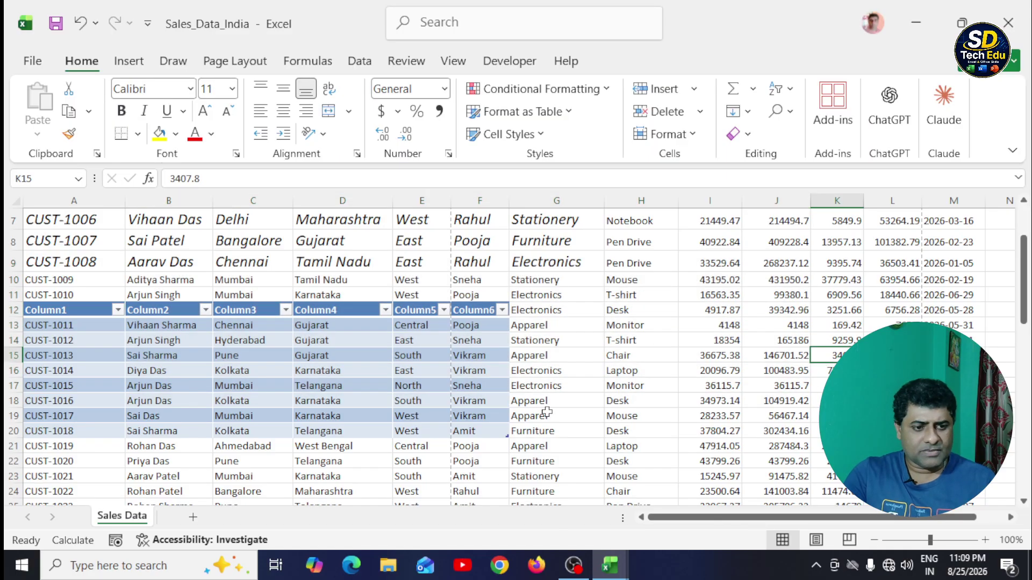
scroll(541, 412, down, 3)
scroll(541, 411, up, 2)
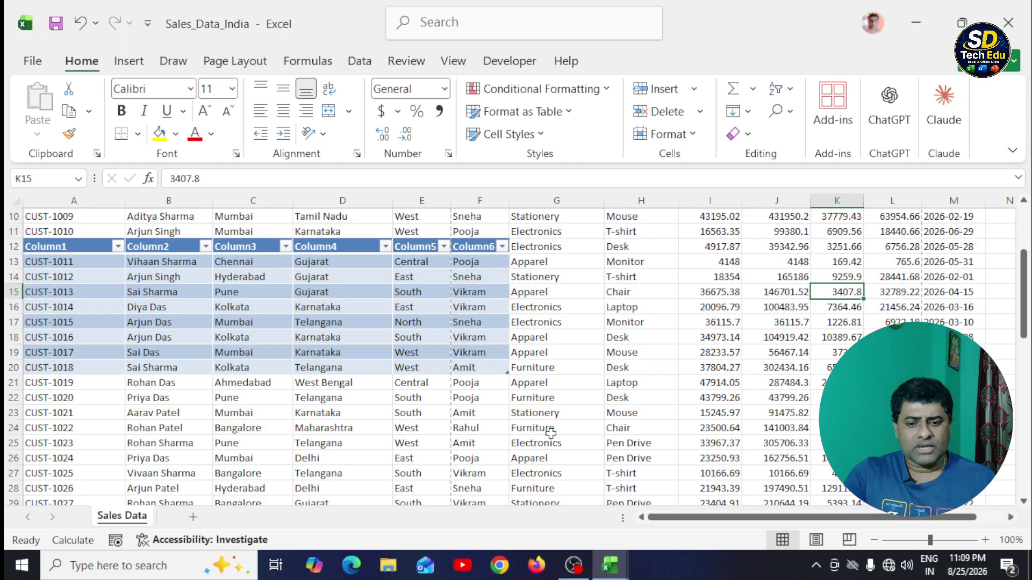
scroll(549, 431, up, 1)
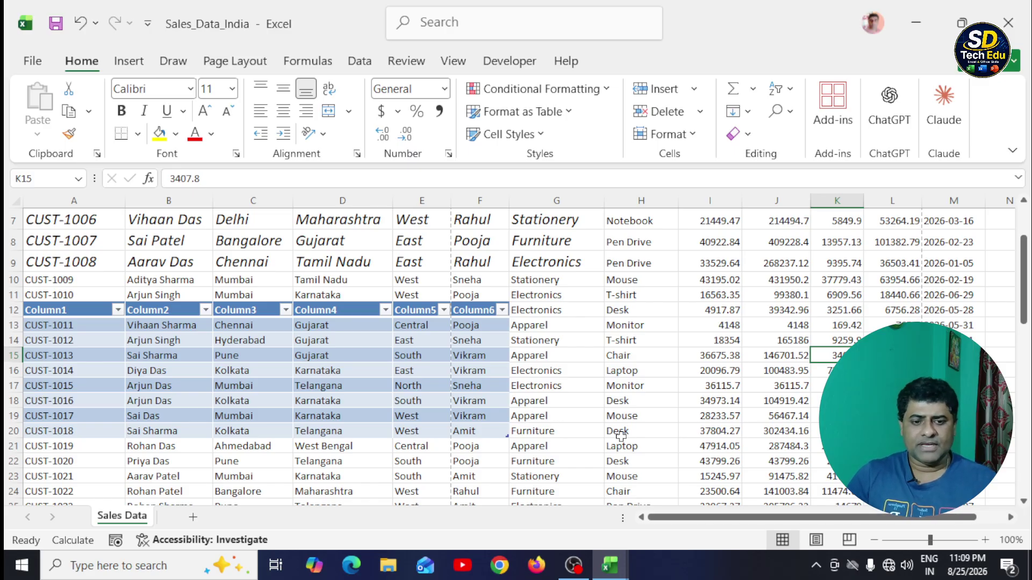
click(635, 417)
scroll(636, 418, down, 2)
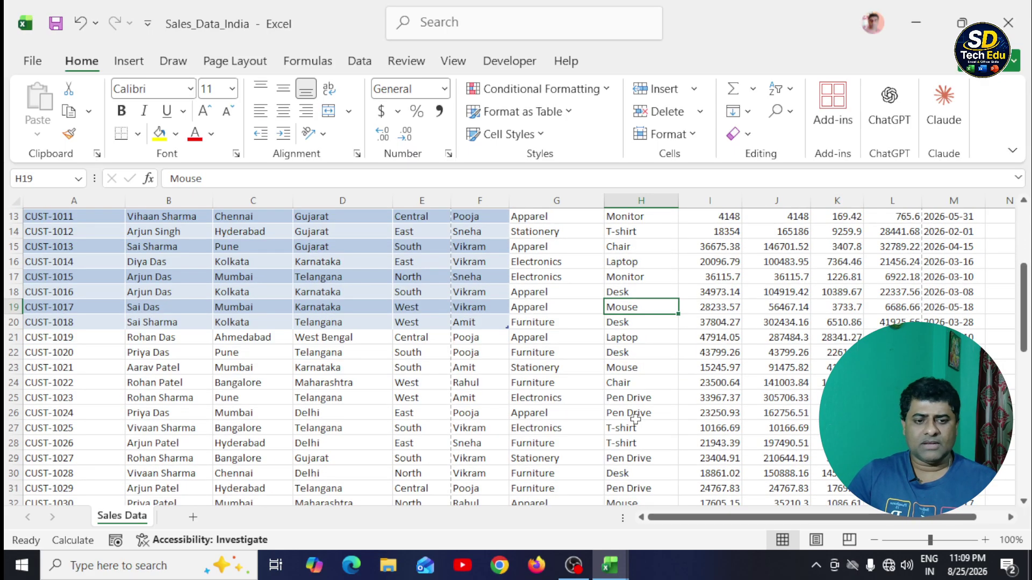
click(600, 413)
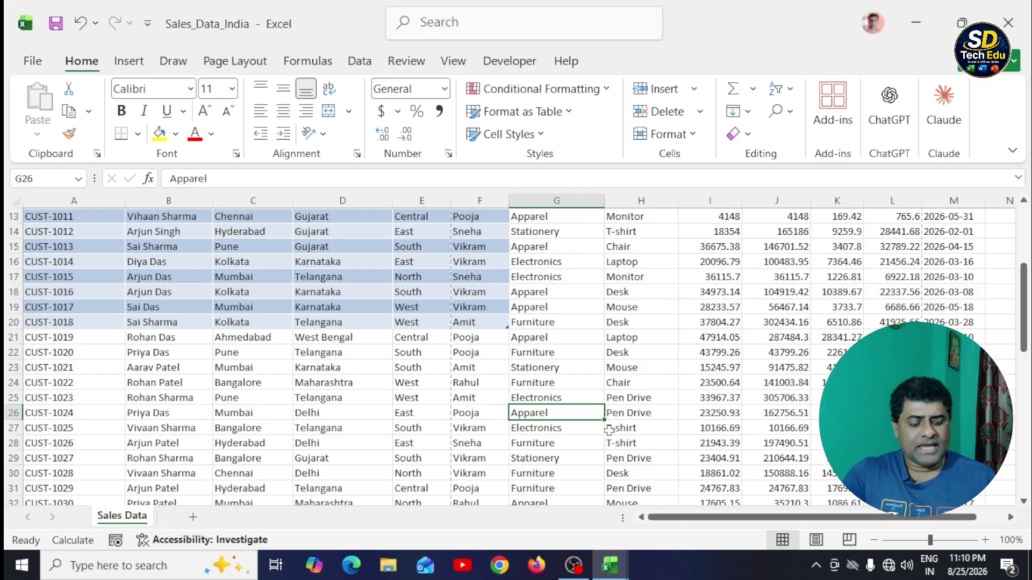
scroll(609, 430, down, 1)
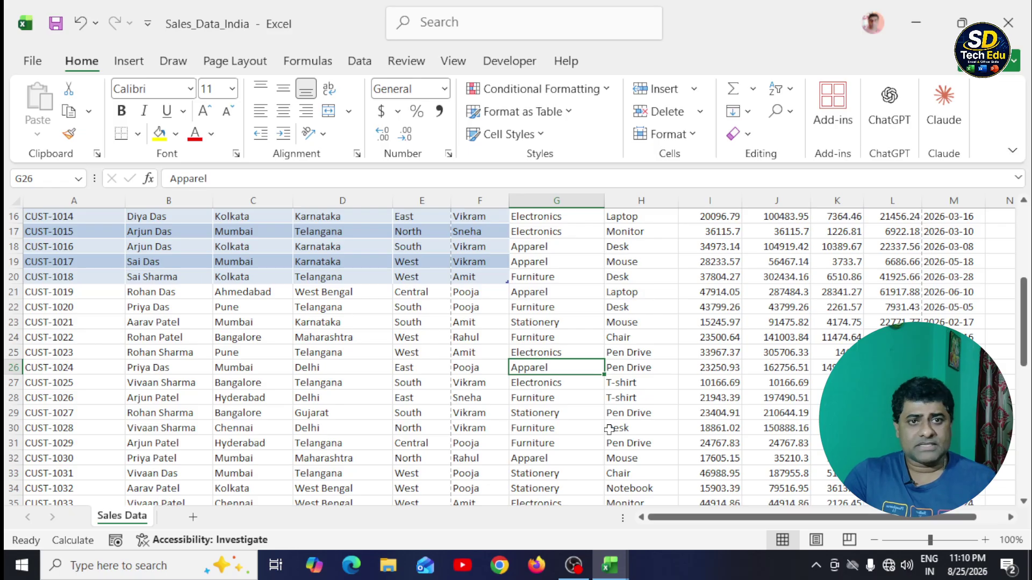
scroll(609, 430, down, 6)
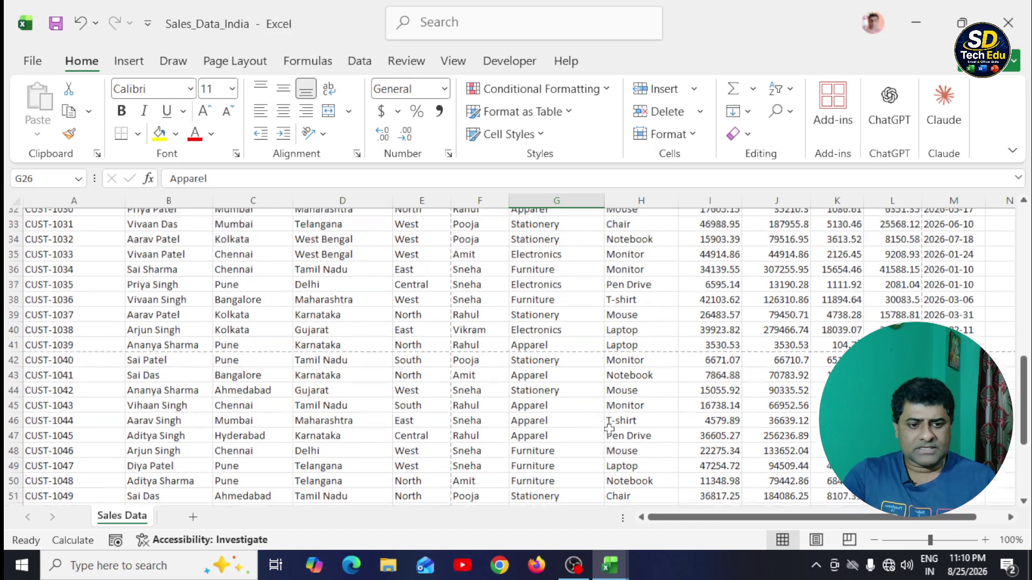
scroll(607, 428, up, 9)
Convert the range B30:G38 into a table without marking its first row as headers
scroll(607, 428, down, 6)
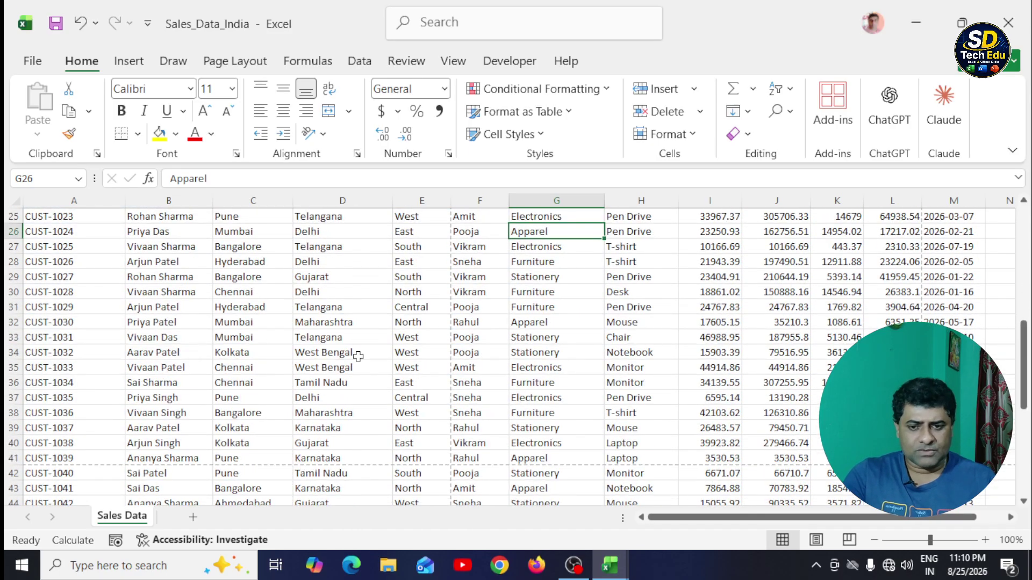
drag(153, 293, 528, 409)
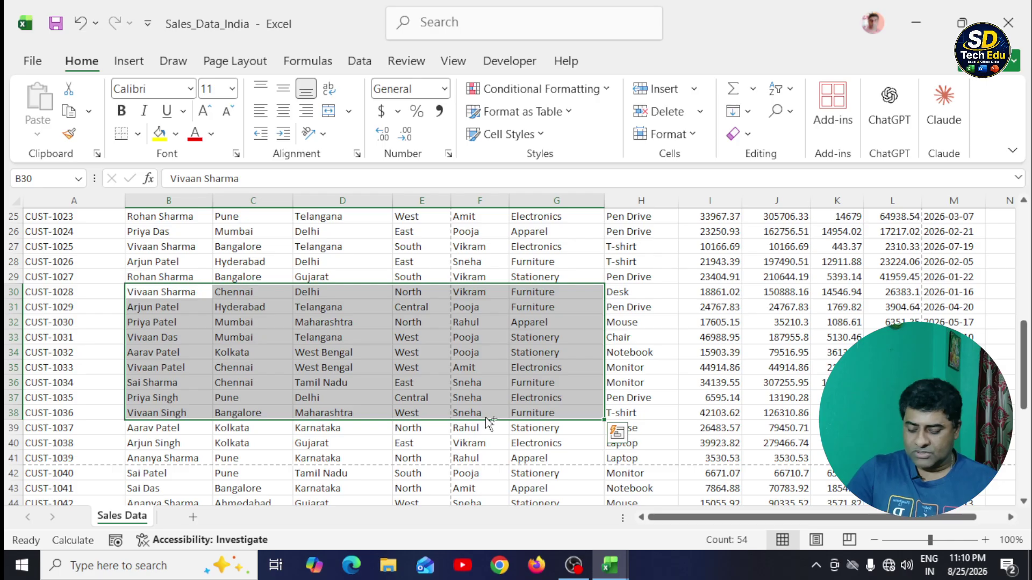
key(ctrl+t)
click(525, 395)
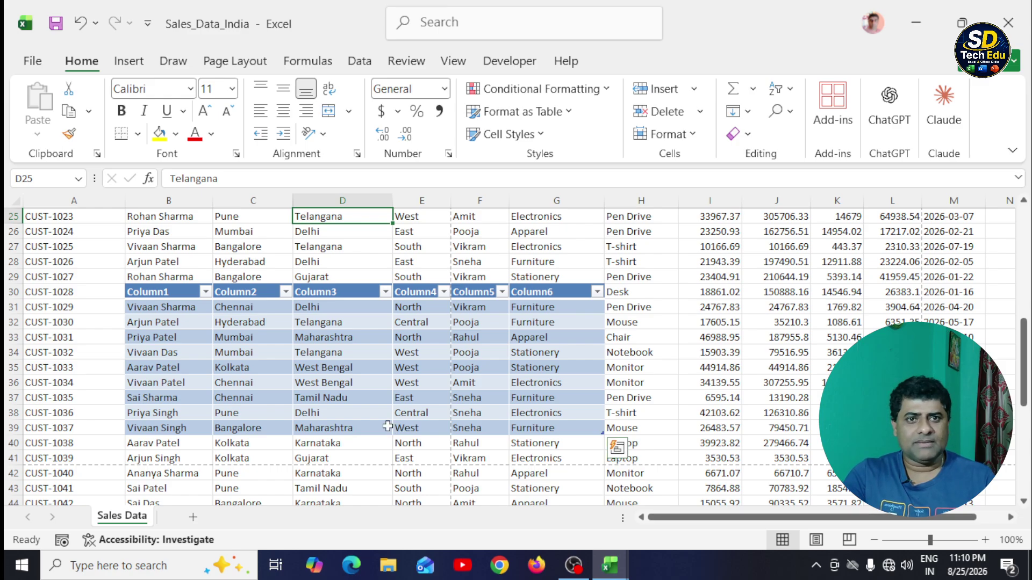
scroll(387, 426, down, 1)
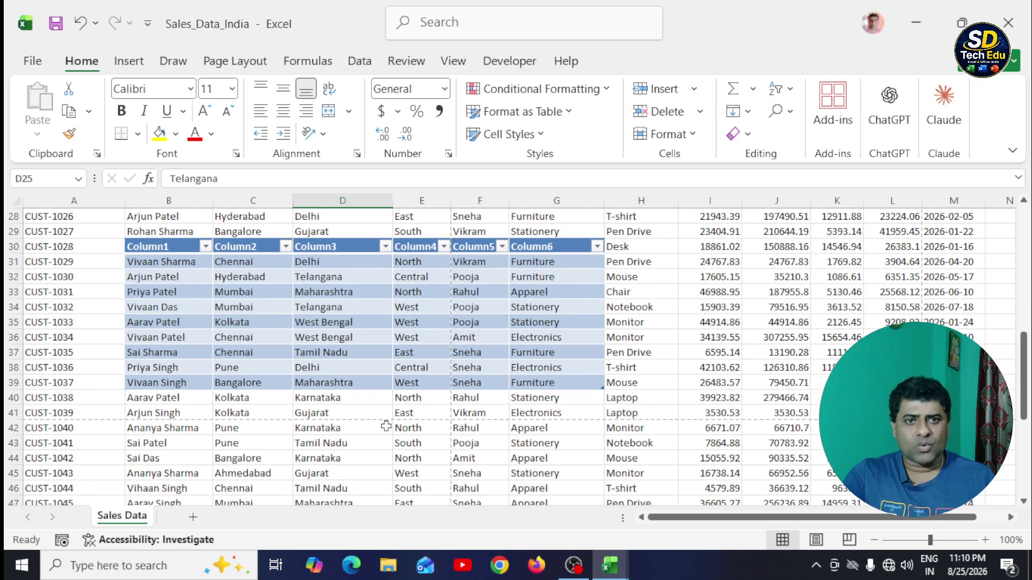
scroll(386, 426, down, 1)
scroll(380, 414, up, 1)
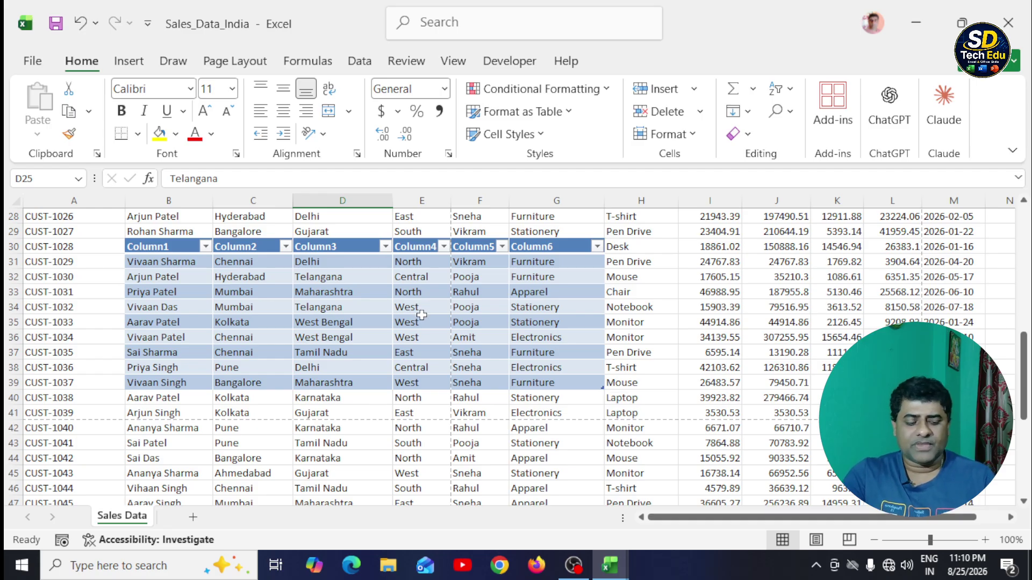
scroll(420, 313, down, 1)
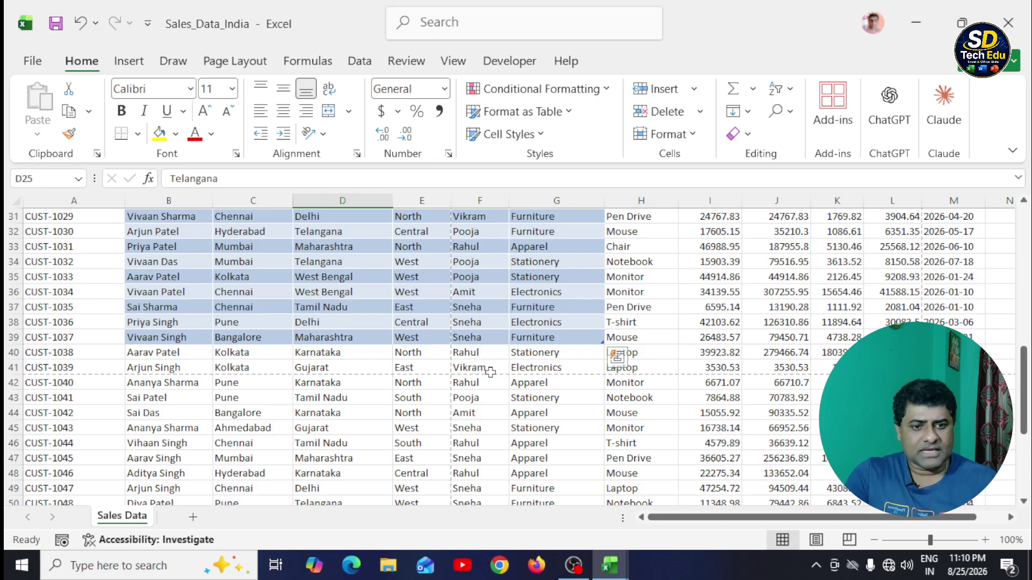
click(452, 413)
scroll(447, 412, down, 1)
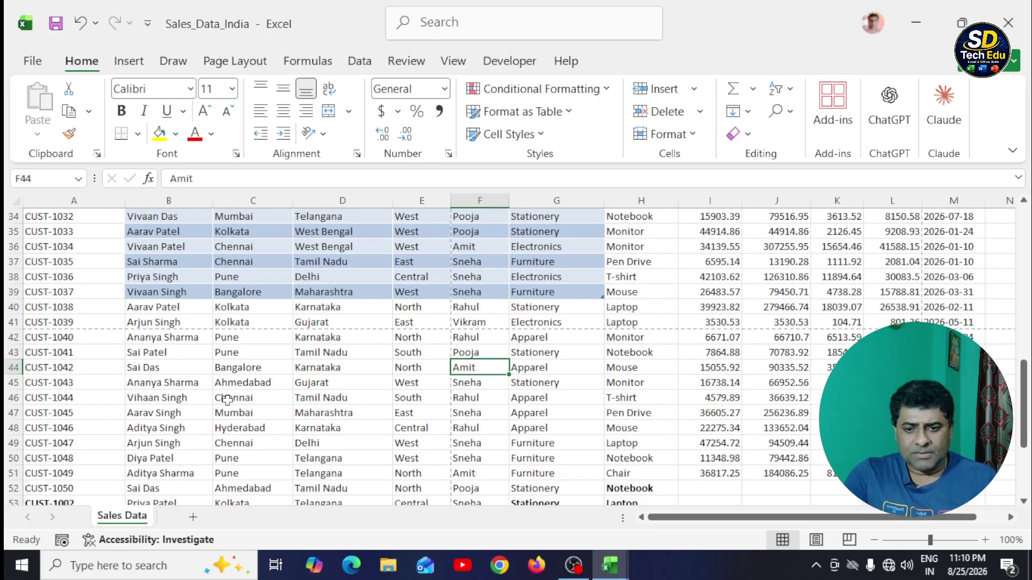
drag(140, 353, 424, 367)
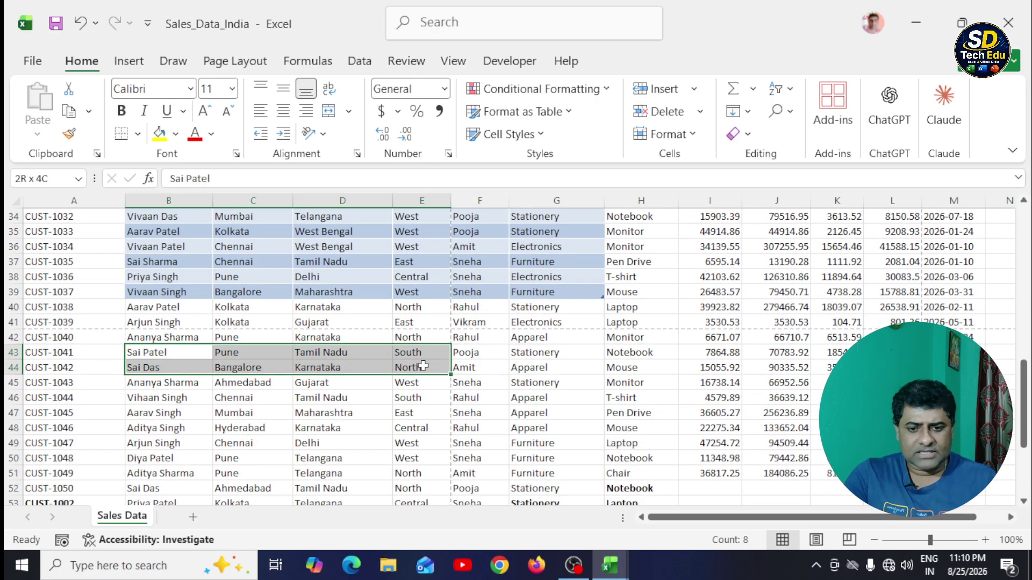
click(416, 412)
Increase the font size of the range A6:E9 to 14
scroll(322, 386, up, 11)
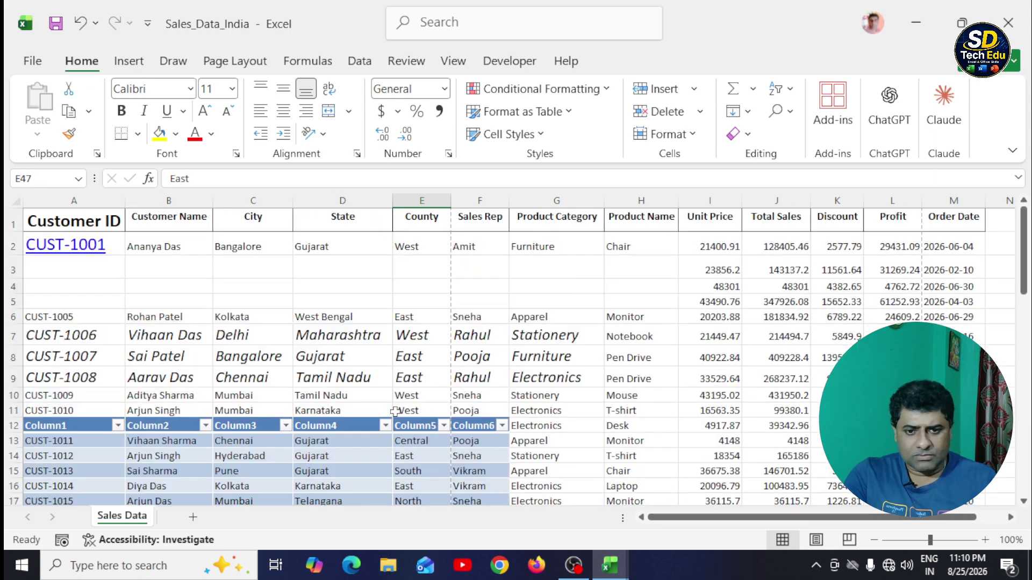
drag(57, 317, 424, 369)
click(205, 111)
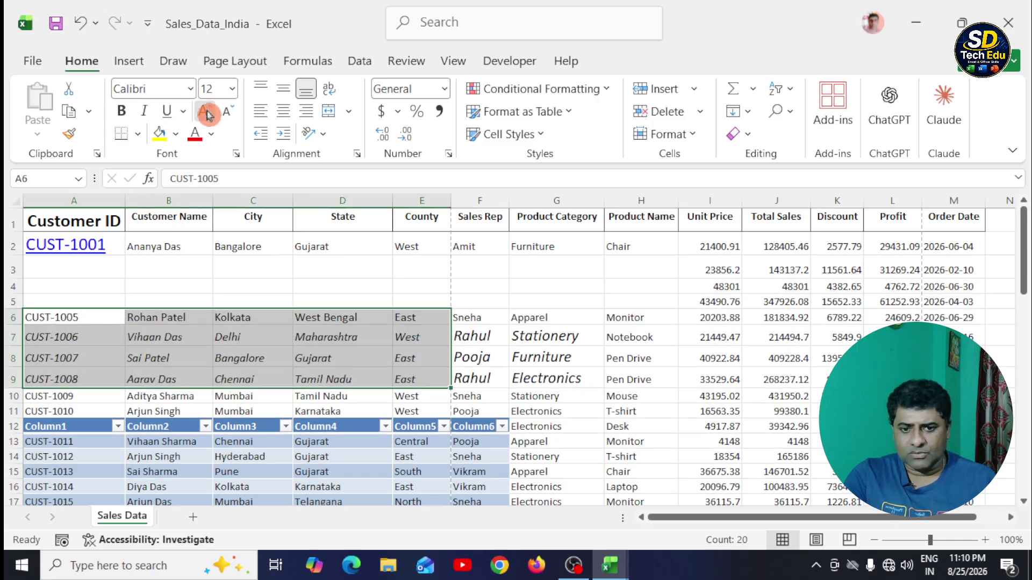
click(204, 111)
click(456, 251)
click(545, 339)
Underline the text in the range A6:E6
drag(64, 319, 402, 324)
click(344, 359)
drag(48, 321, 404, 321)
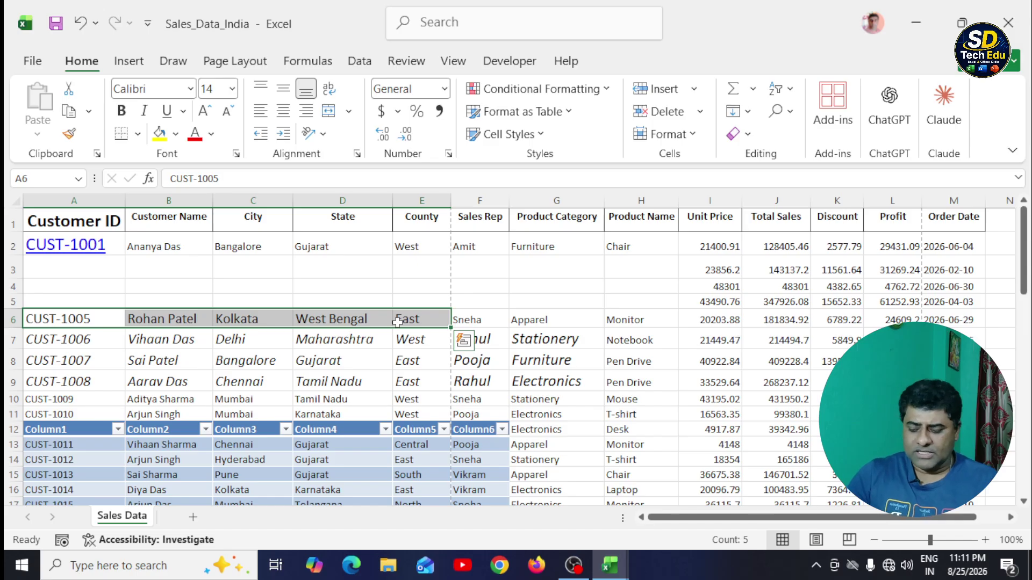
key(ctrl+u)
click(331, 360)
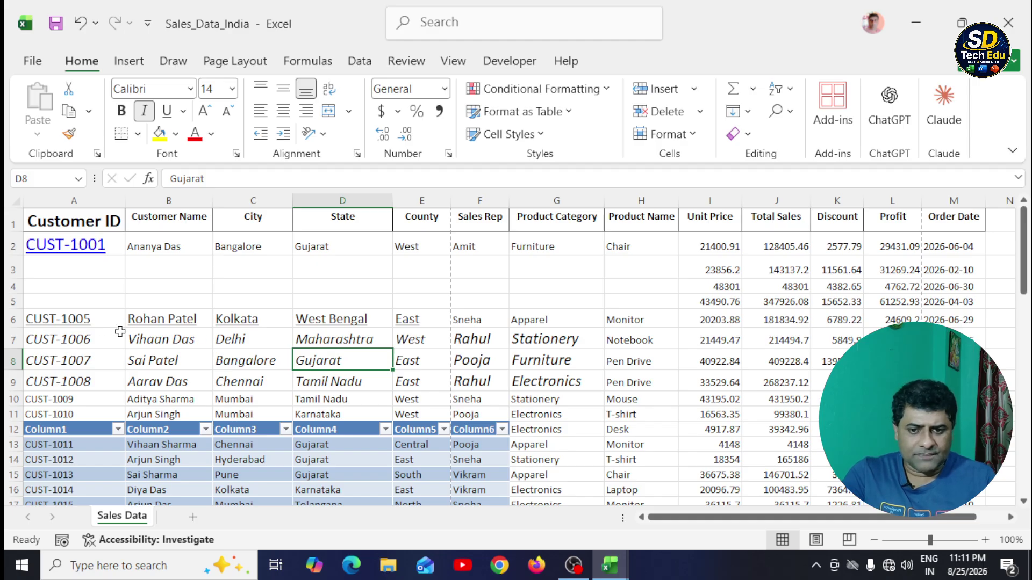
Remove the underline from the range A6:E6
drag(69, 320, 407, 322)
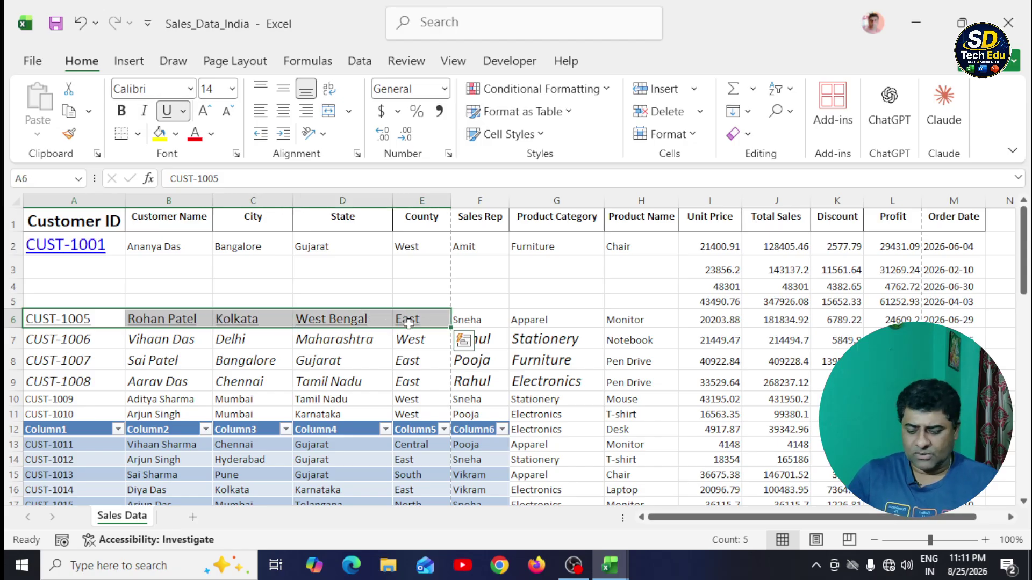
key(ctrl+u)
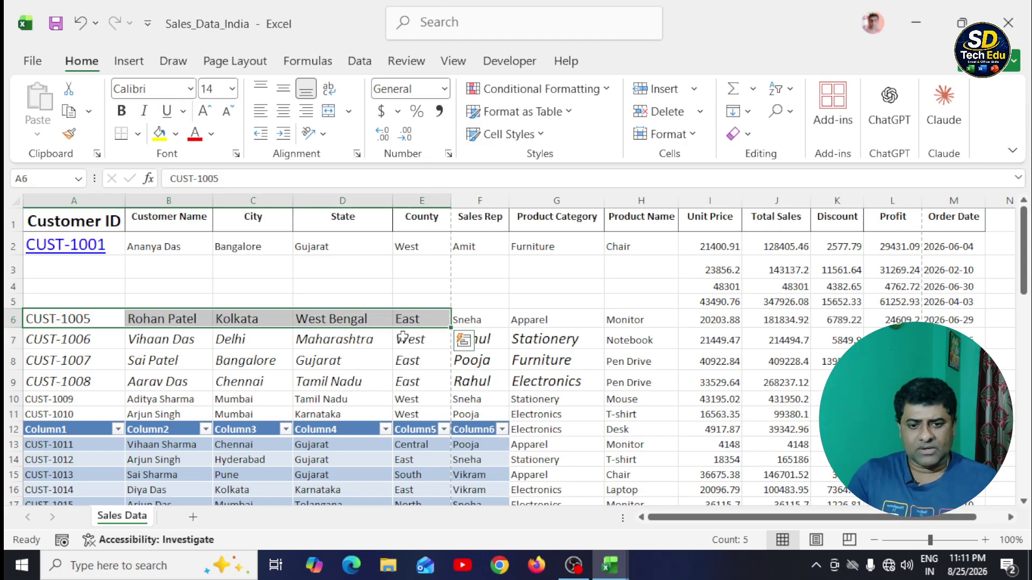
click(402, 335)
Remove the italics from the range A7:E9 and the bold from the Customer ID header in A1
drag(55, 339, 409, 380)
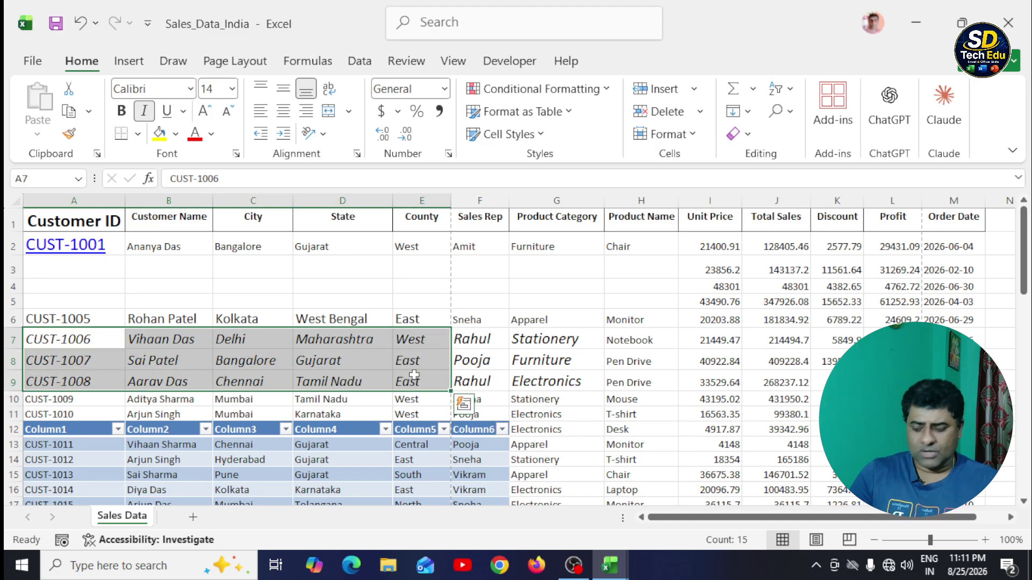
key(ctrl+i)
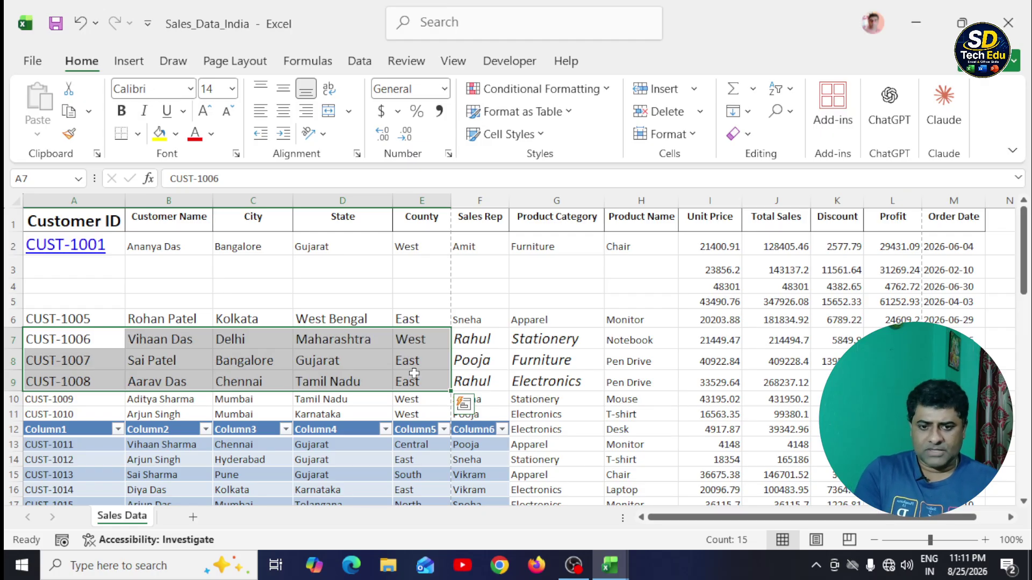
click(81, 220)
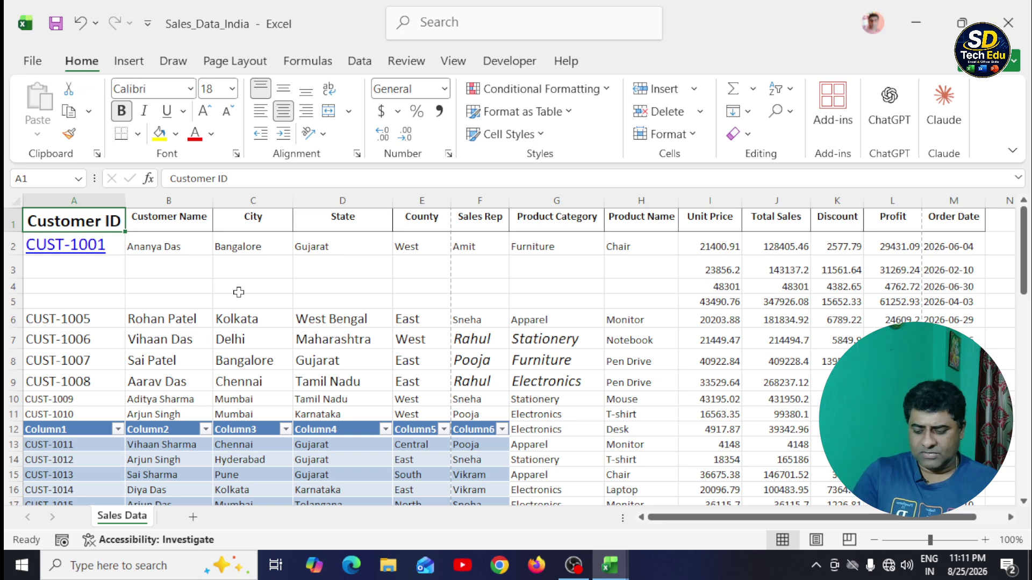
key(ctrl+b)
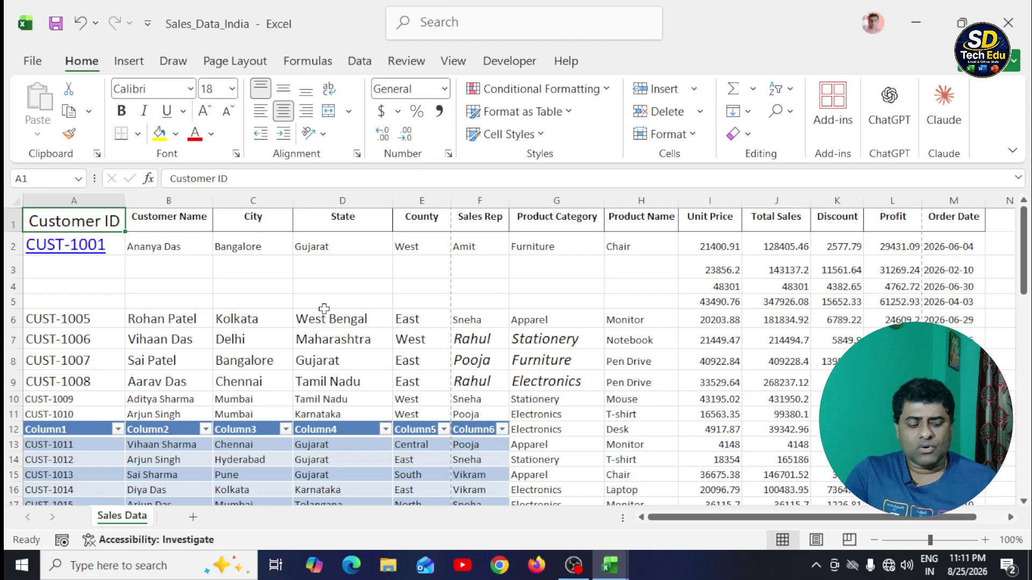
Clear the contents of the range B22:E25
scroll(444, 312, down, 3)
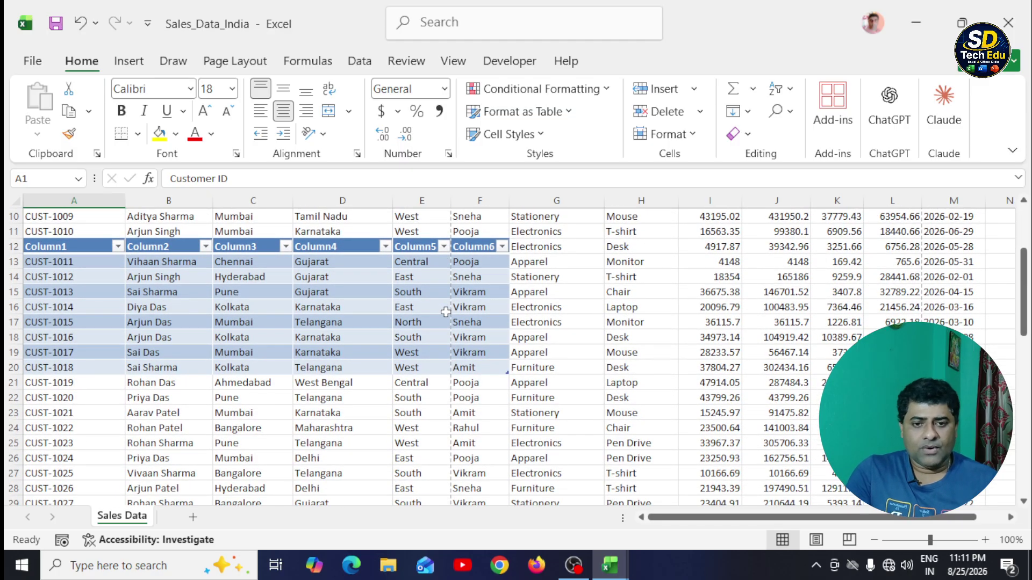
scroll(446, 312, down, 4)
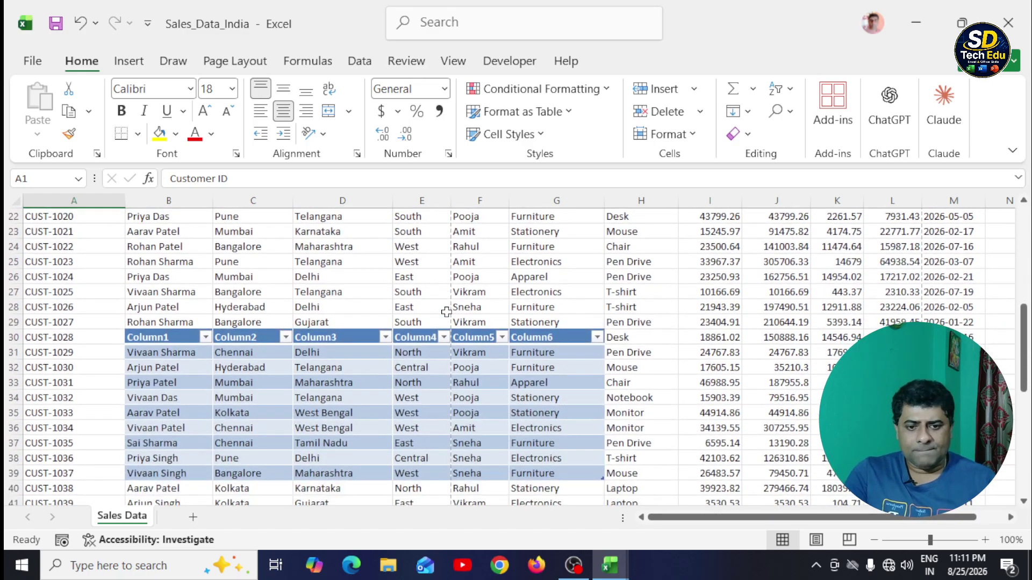
scroll(445, 322, up, 3)
drag(146, 355, 399, 394)
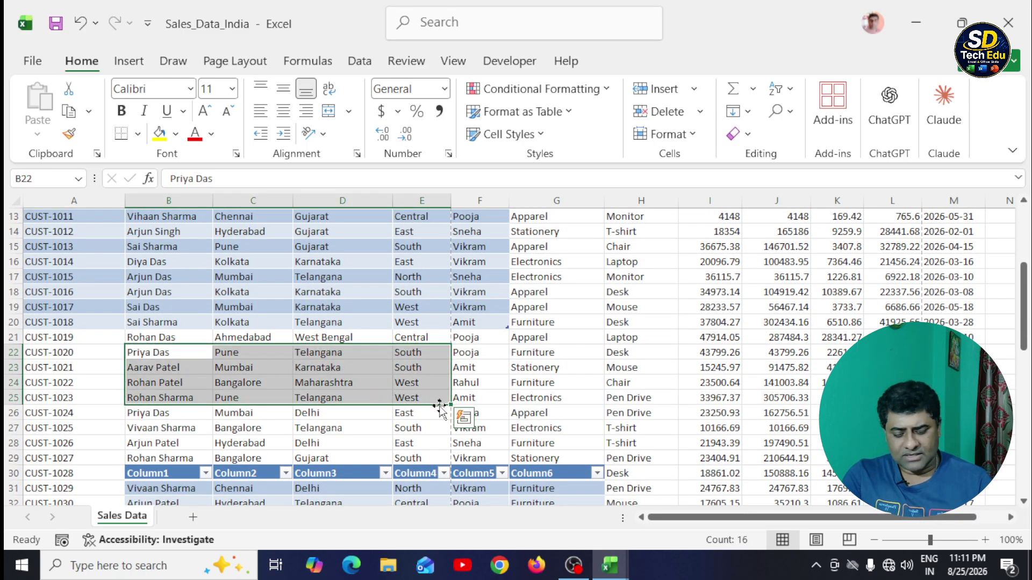
key(Delete)
click(475, 402)
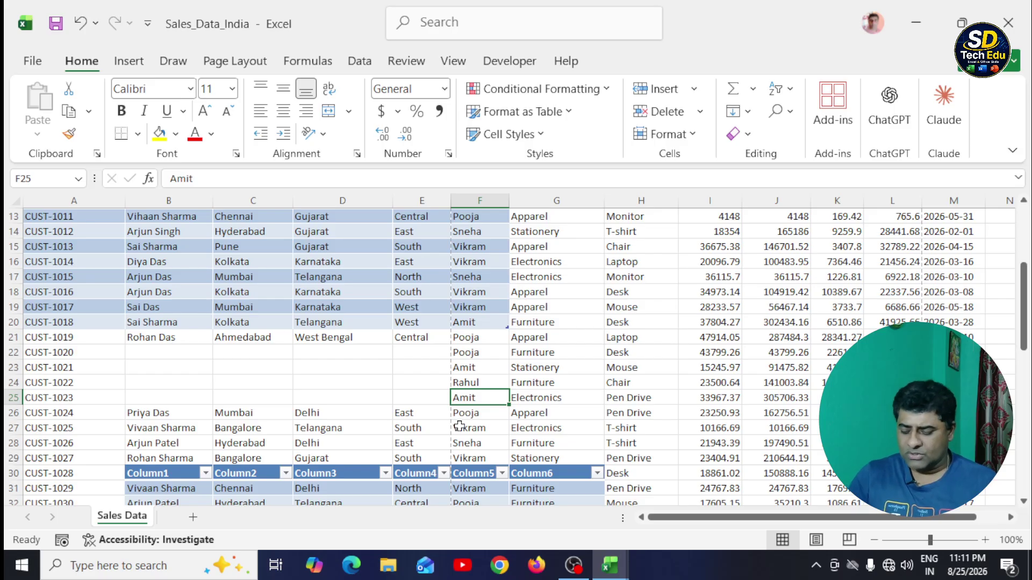
Undo the clearing of the range B22:E25 and redo it
key(ctrl+z)
click(503, 367)
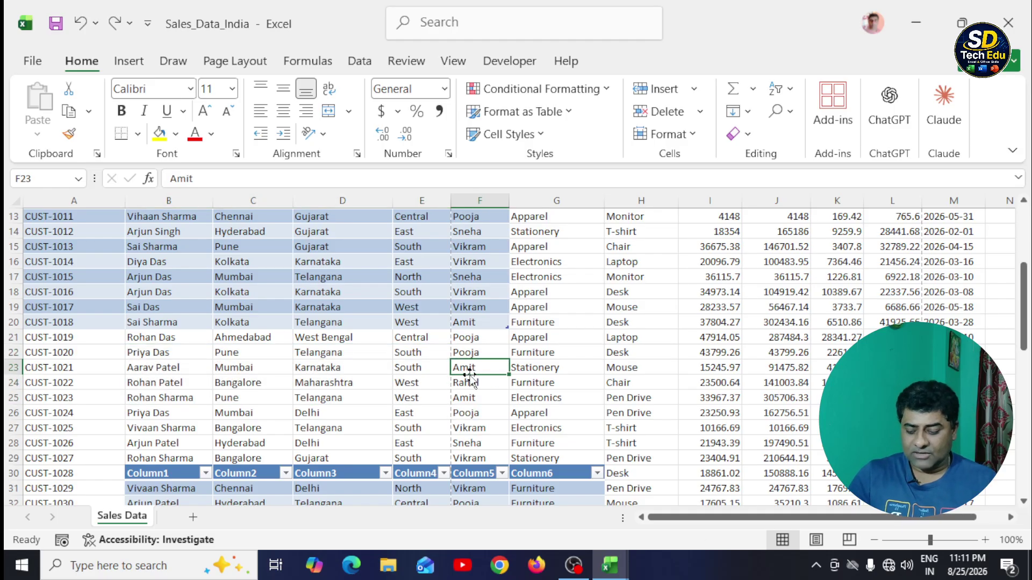
key(ctrl+y)
click(512, 383)
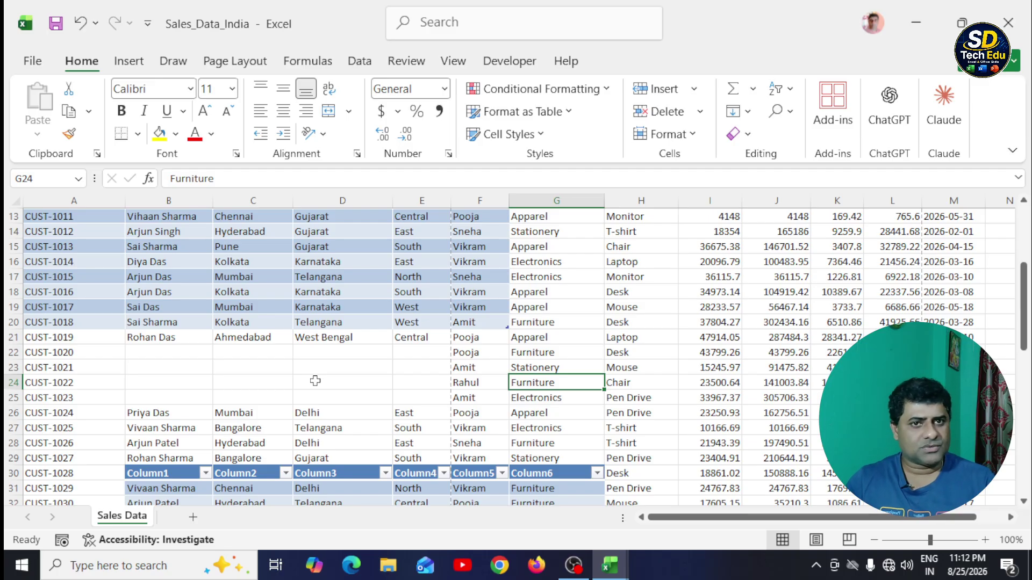
Try to close the Sales_Data_India workbook, cancelling at the save prompt to stay in it
scroll(317, 380, down, 5)
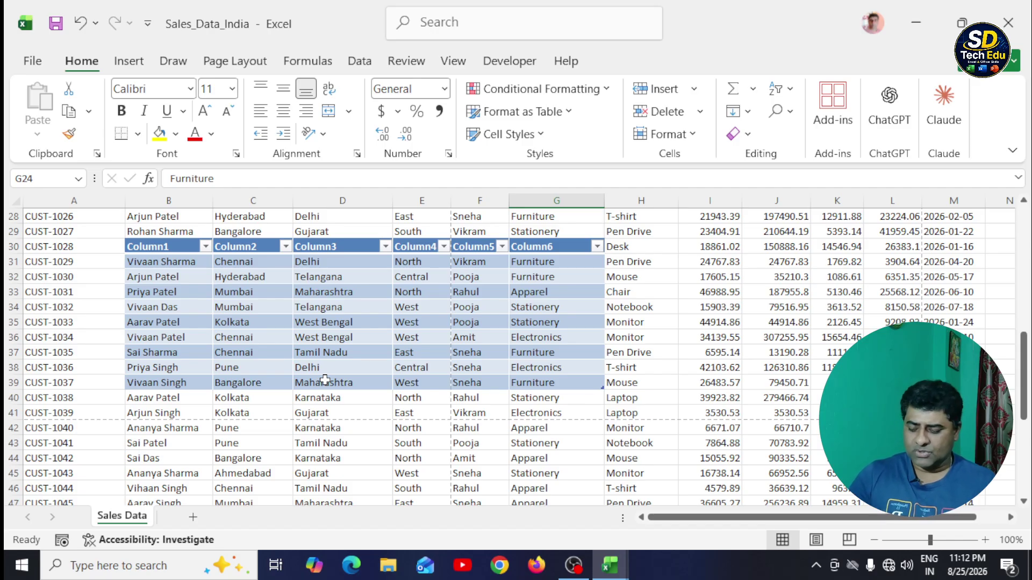
key(ctrl+w)
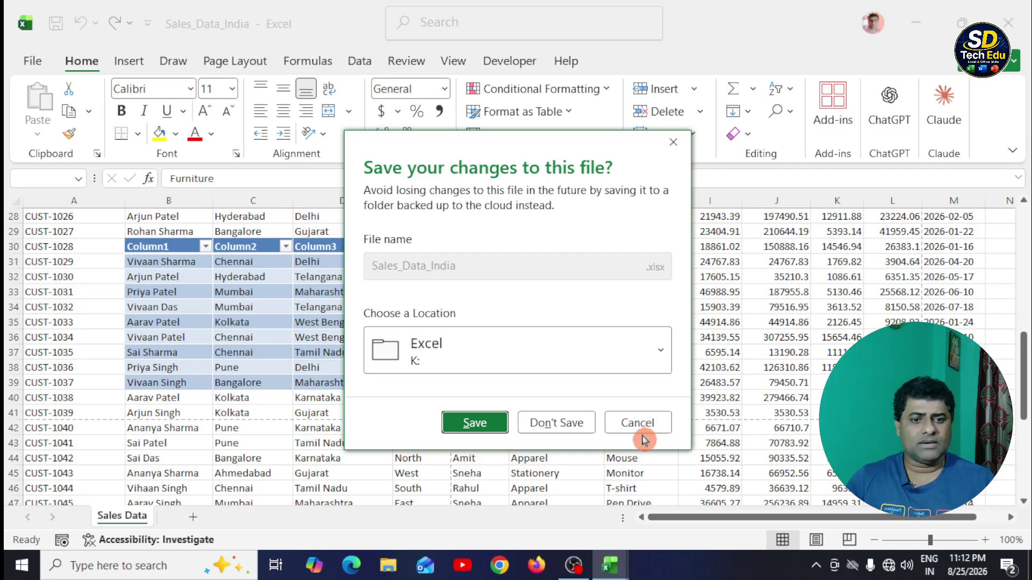
click(627, 426)
click(684, 383)
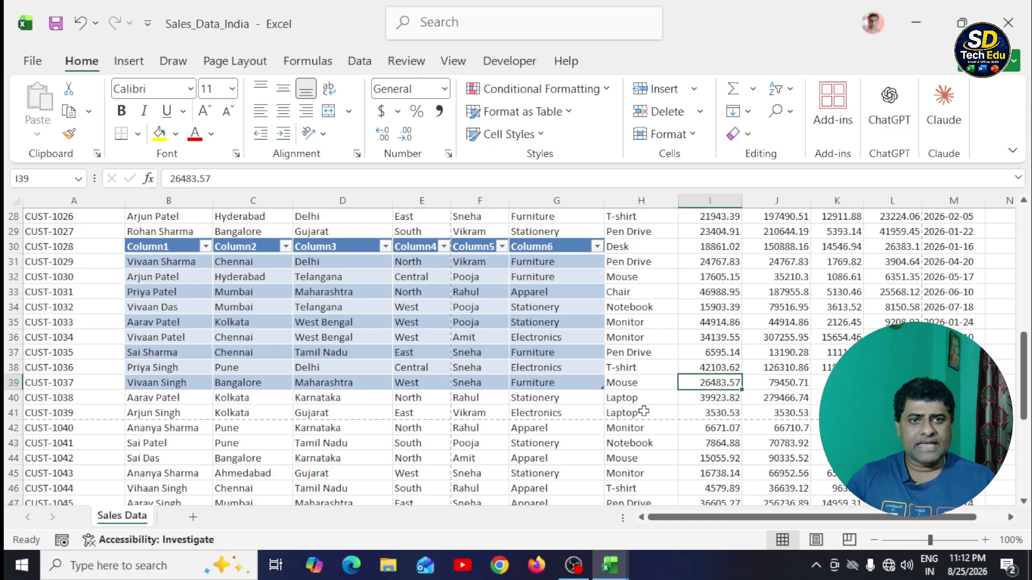
scroll(643, 411, down, 1)
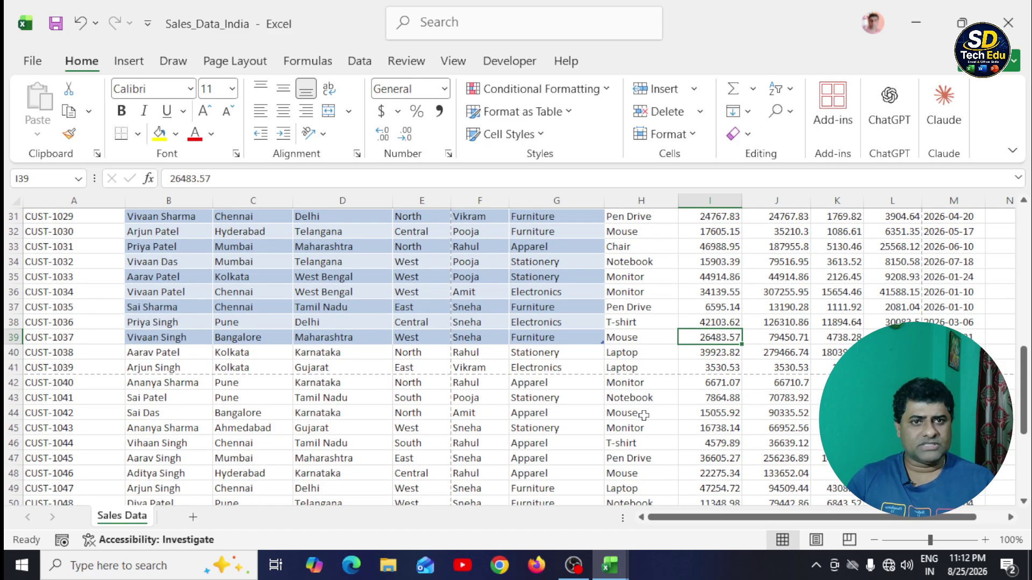
scroll(643, 414, down, 1)
scroll(642, 418, up, 7)
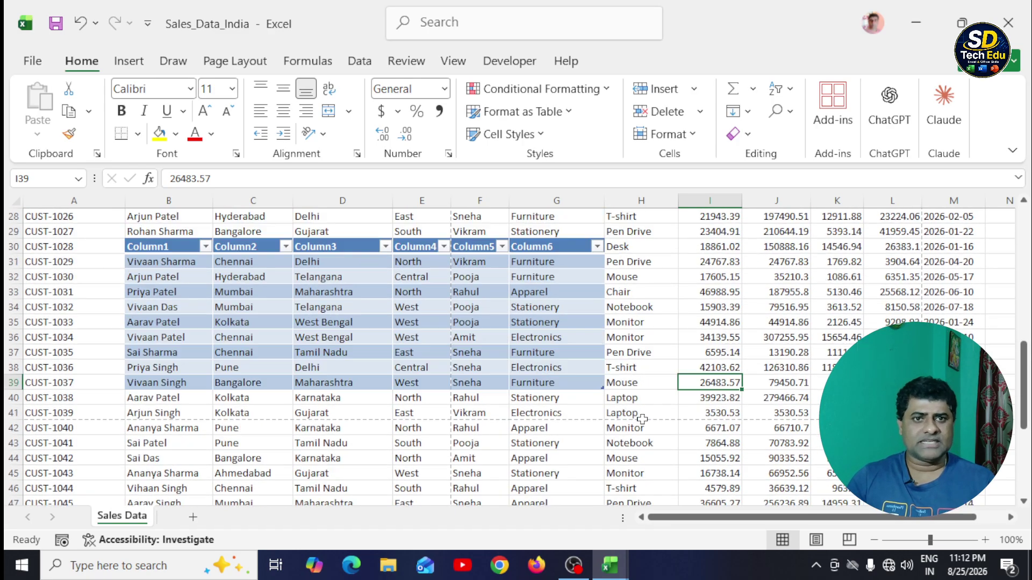
scroll(642, 419, up, 3)
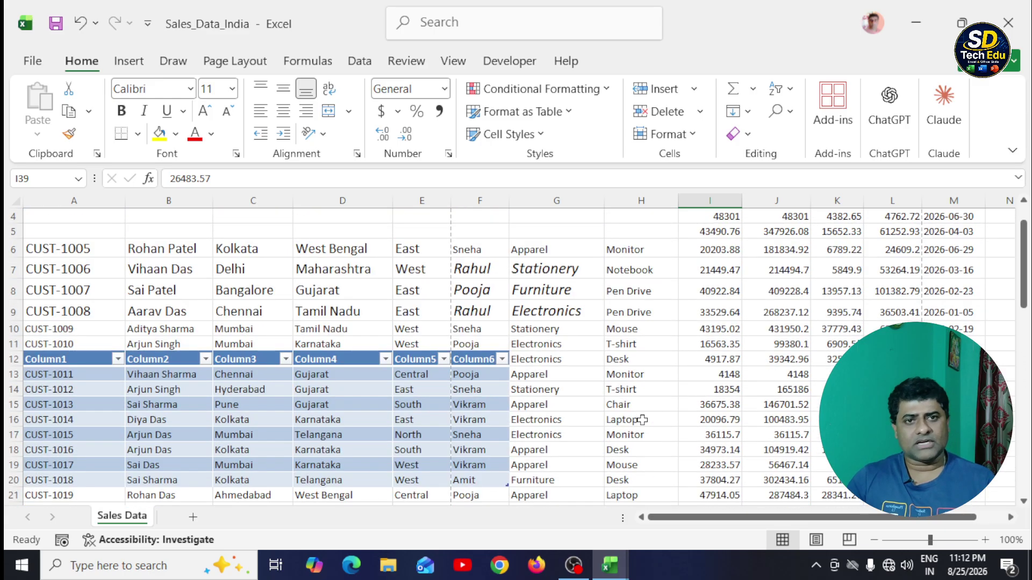
scroll(642, 419, up, 1)
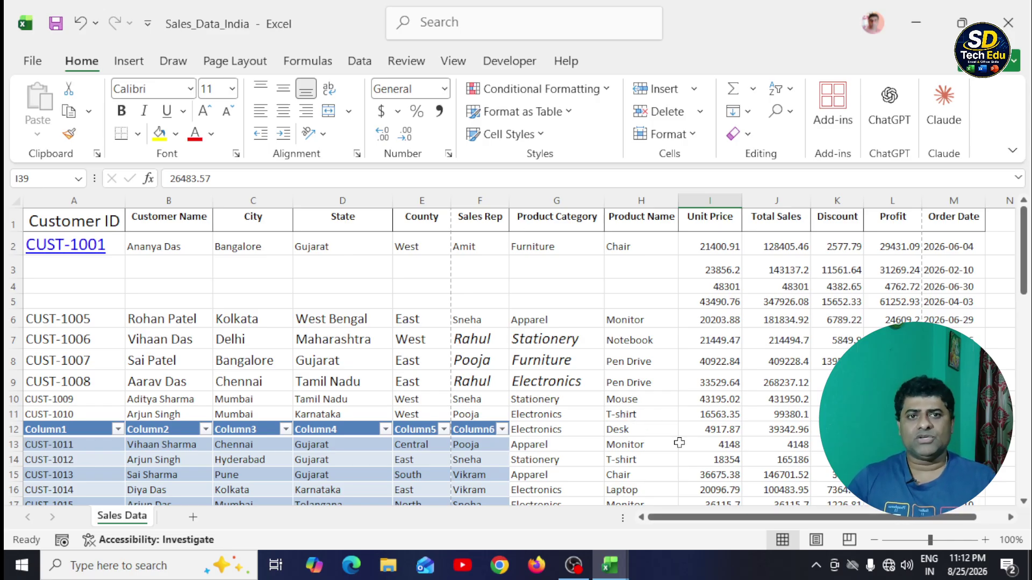
scroll(669, 442, down, 4)
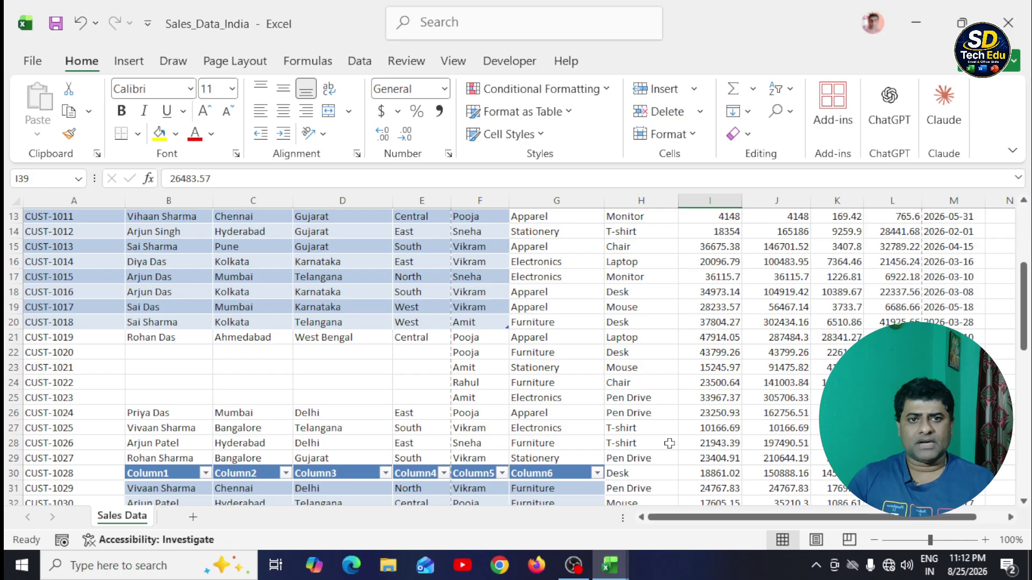
scroll(669, 443, down, 5)
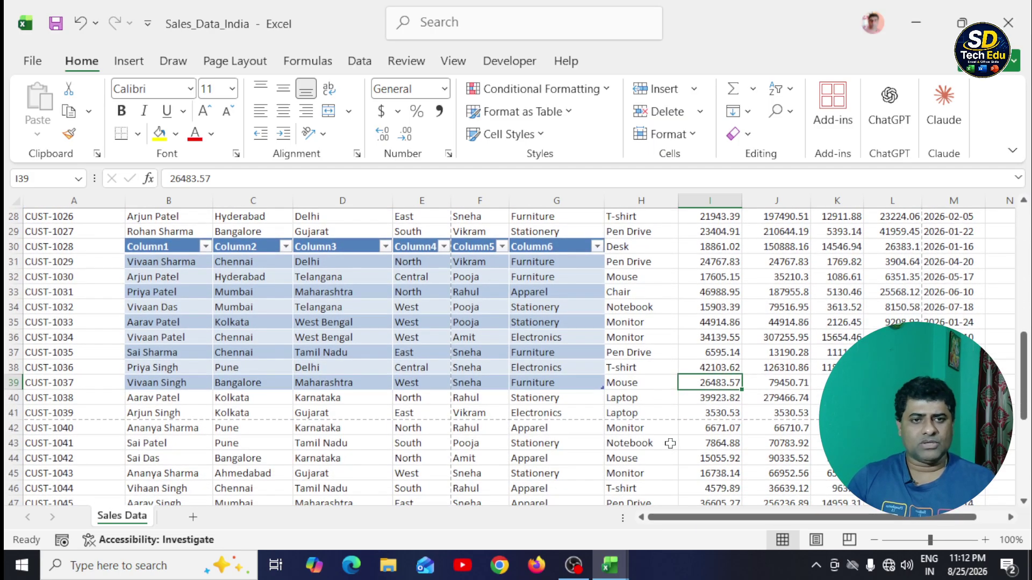
scroll(670, 444, down, 1)
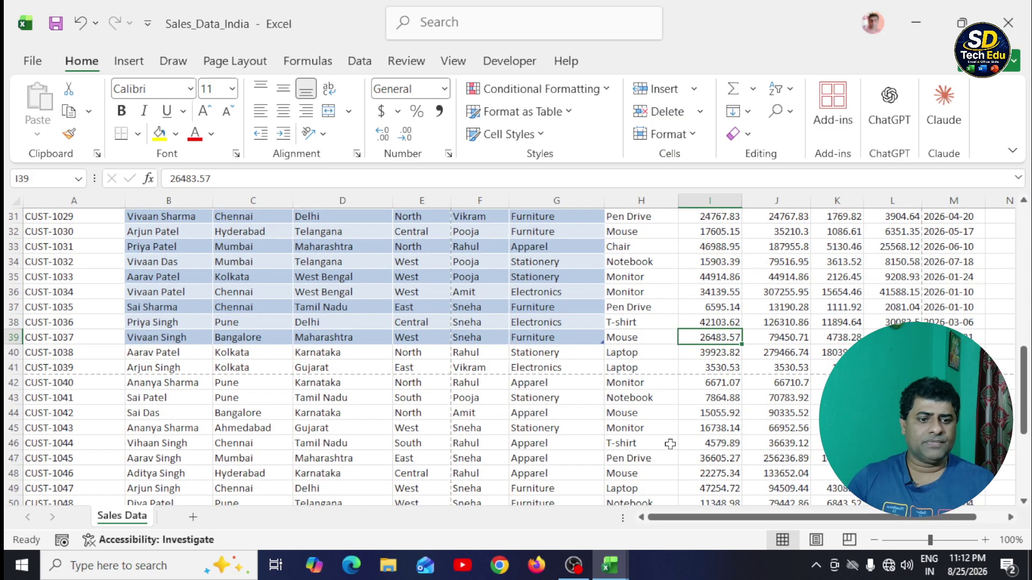
scroll(669, 444, down, 1)
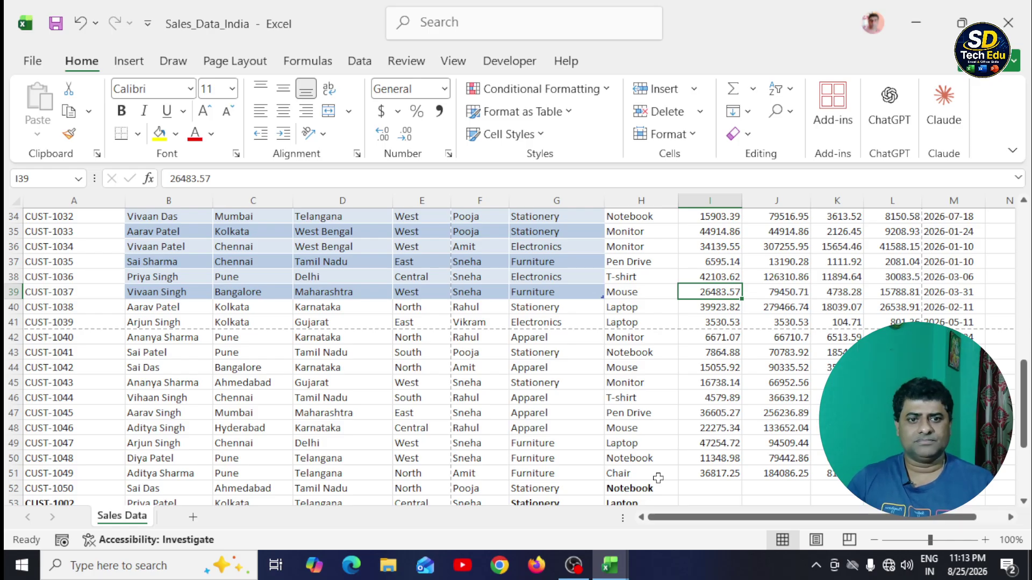
click(578, 566)
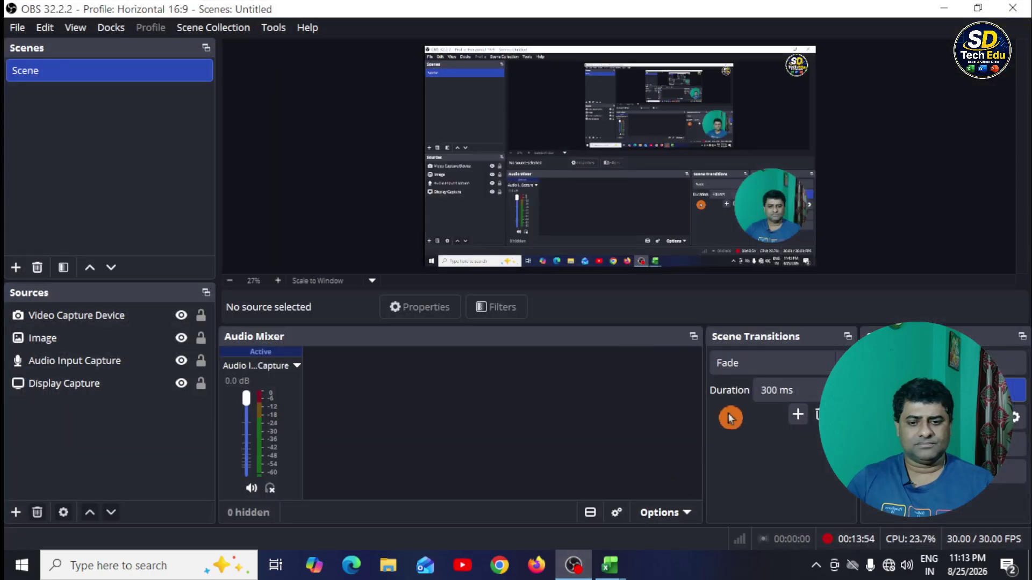